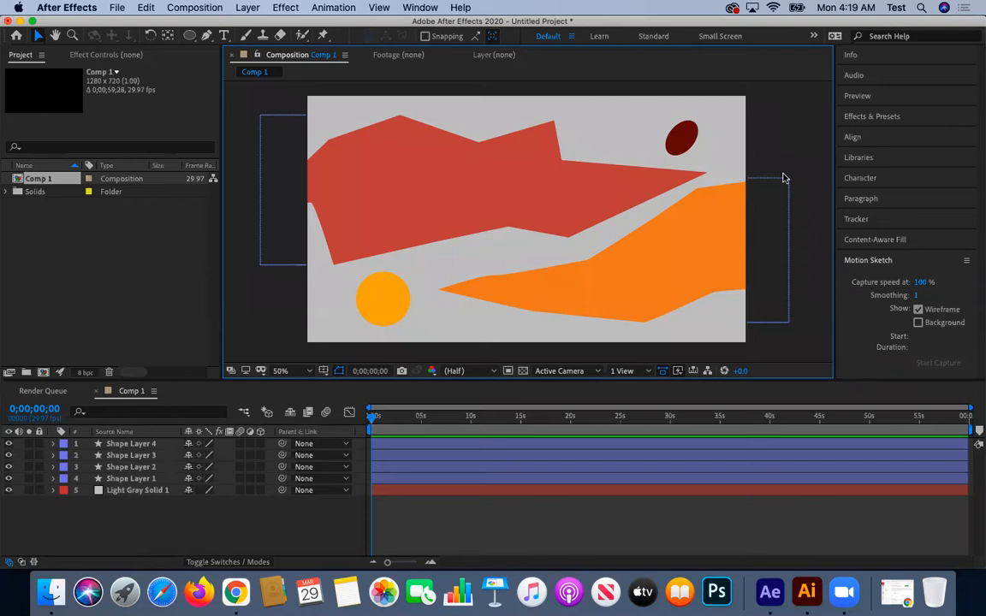
Switch to Chrome, read the Project 3: 3D Environment assignment brief, and return to After Effects
left_click(898, 589)
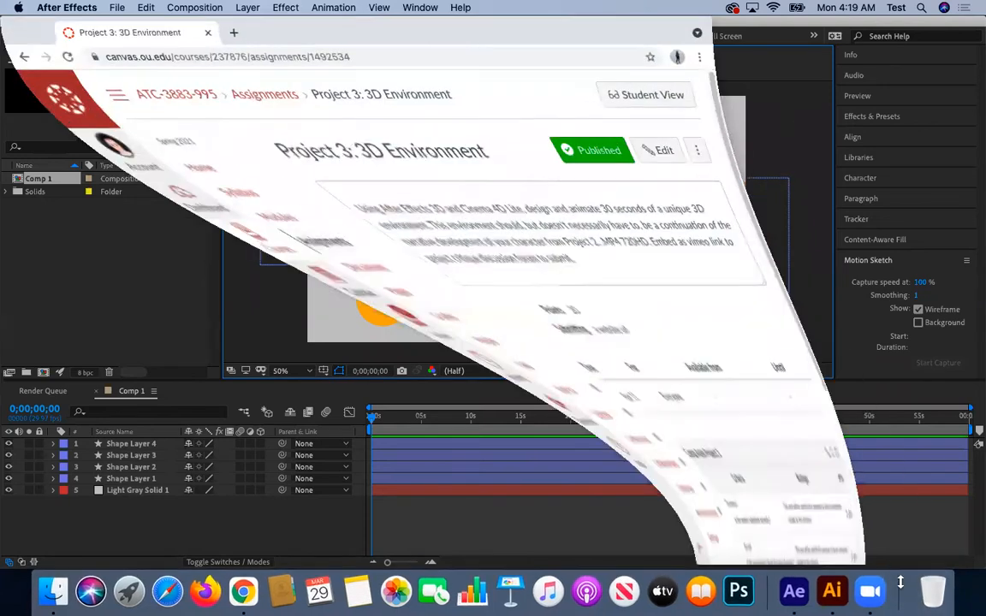
left_click_drag(711, 541, 978, 540)
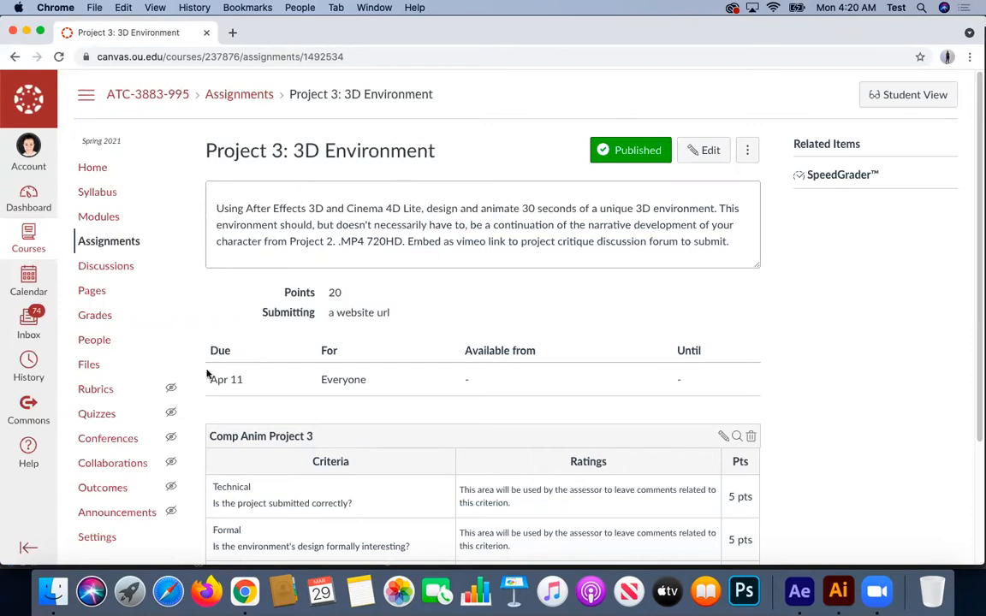
left_click(26, 32)
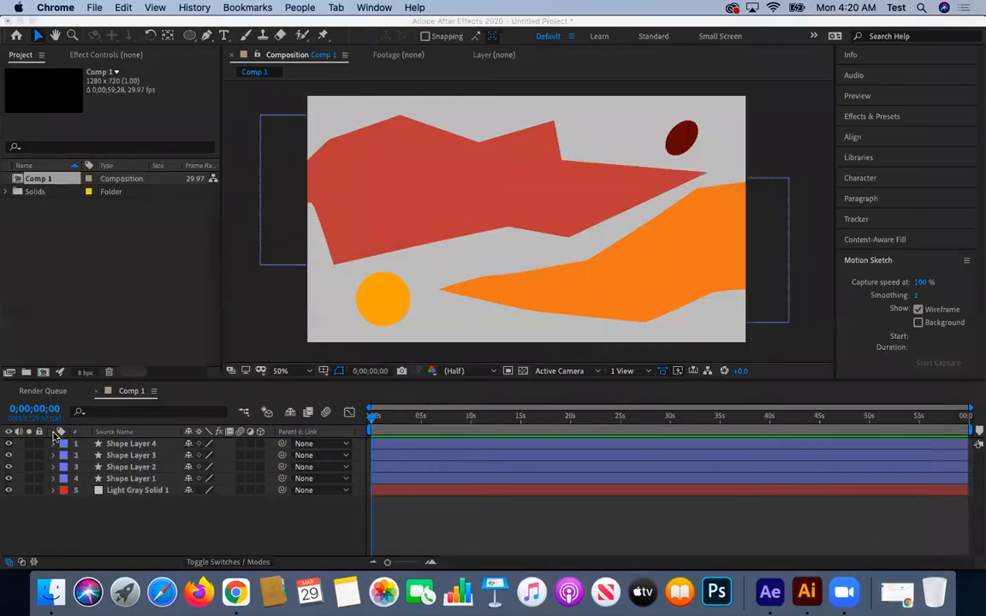
left_click(141, 23)
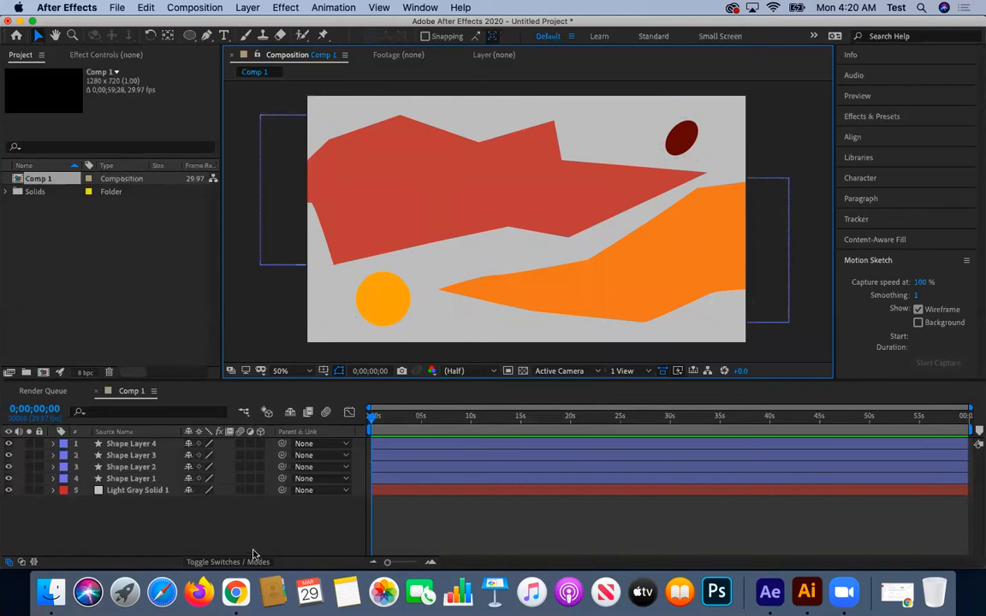
Turn all four shape layers and the gray solid into 3D layers and show the composition in 2 Views
left_click_drag(261, 444, 261, 491)
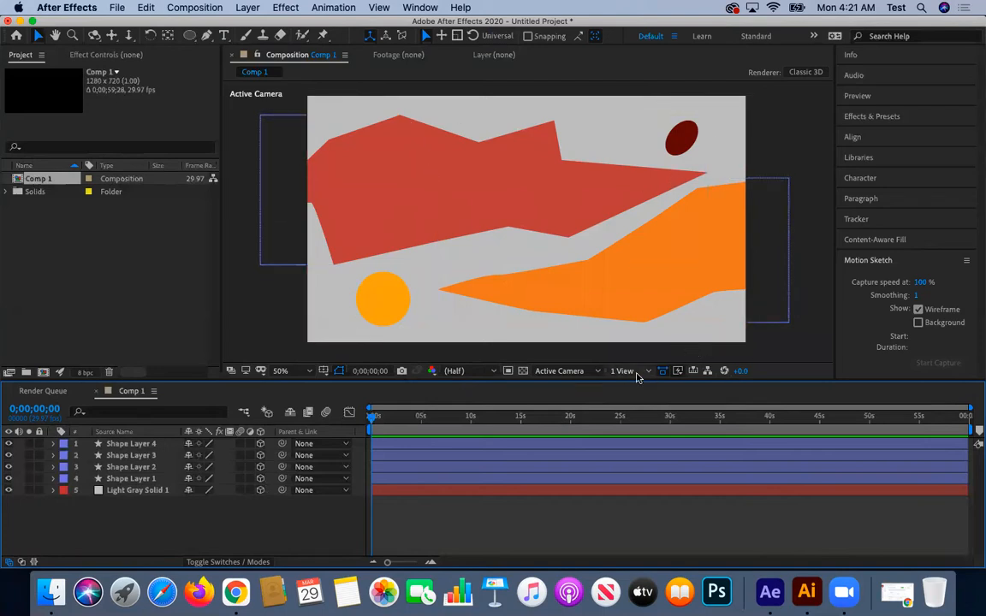
left_click(625, 371)
left_click(653, 399)
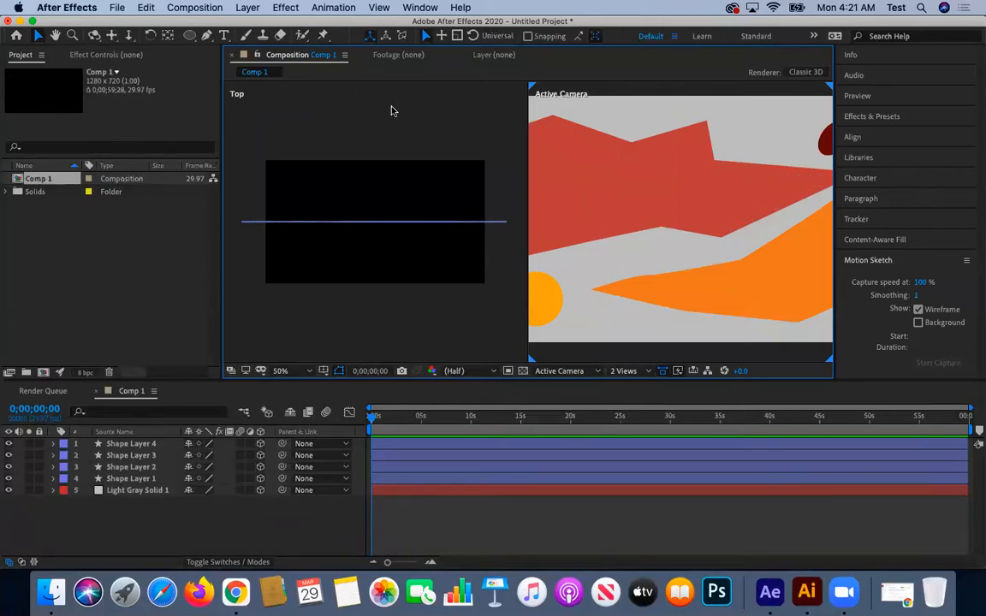
Set the Top view to Active Camera and the other view to Custom View 3, zoomed out to 25%
left_click(366, 120)
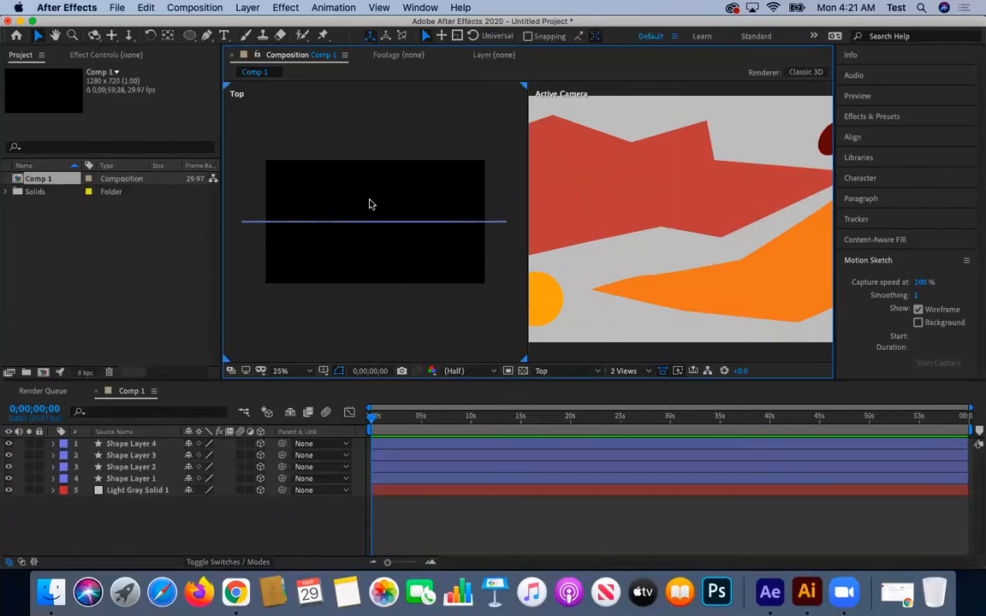
left_click(588, 371)
left_click(587, 386)
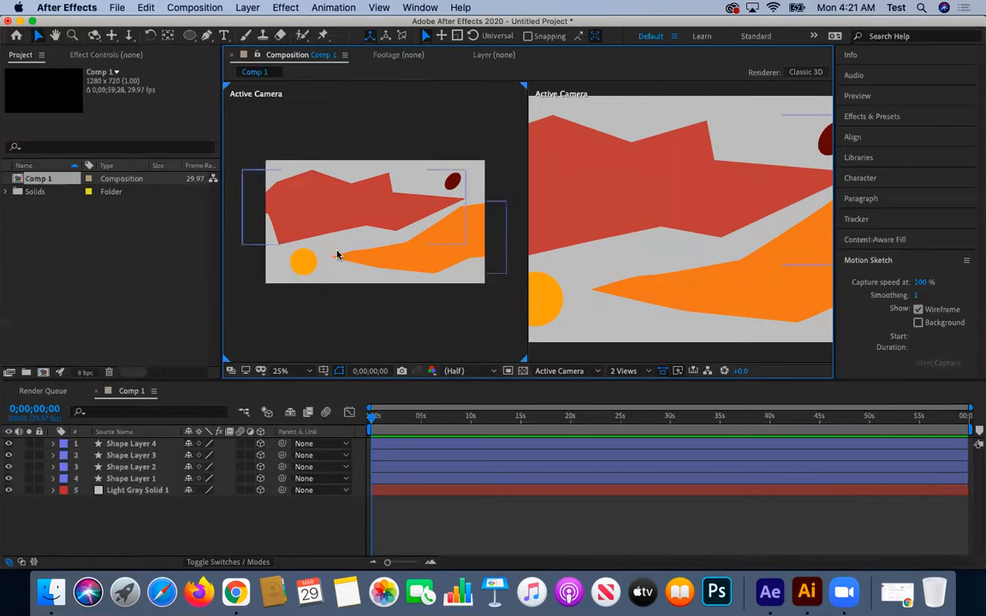
left_click(630, 258)
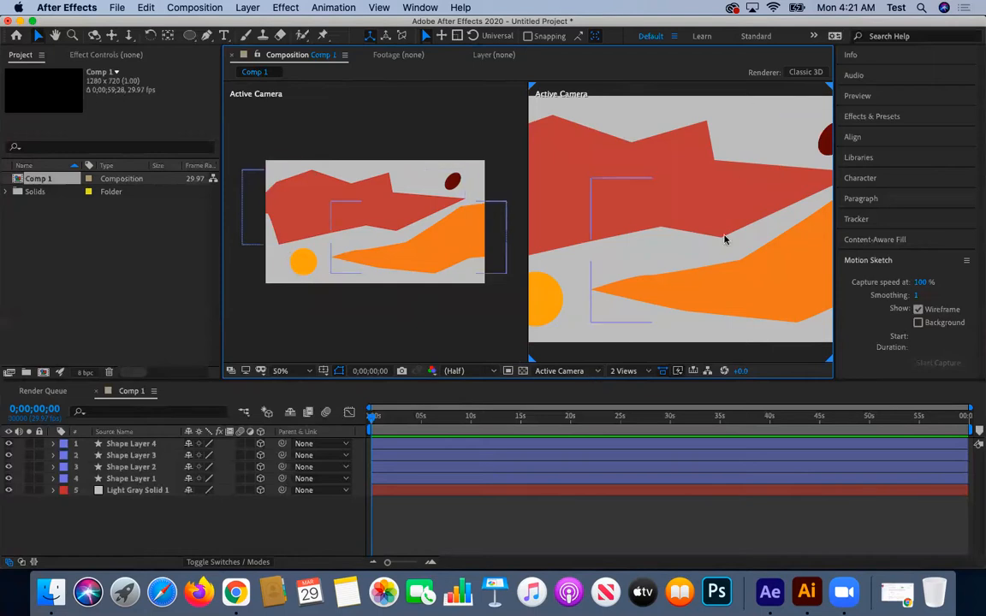
left_click(587, 371)
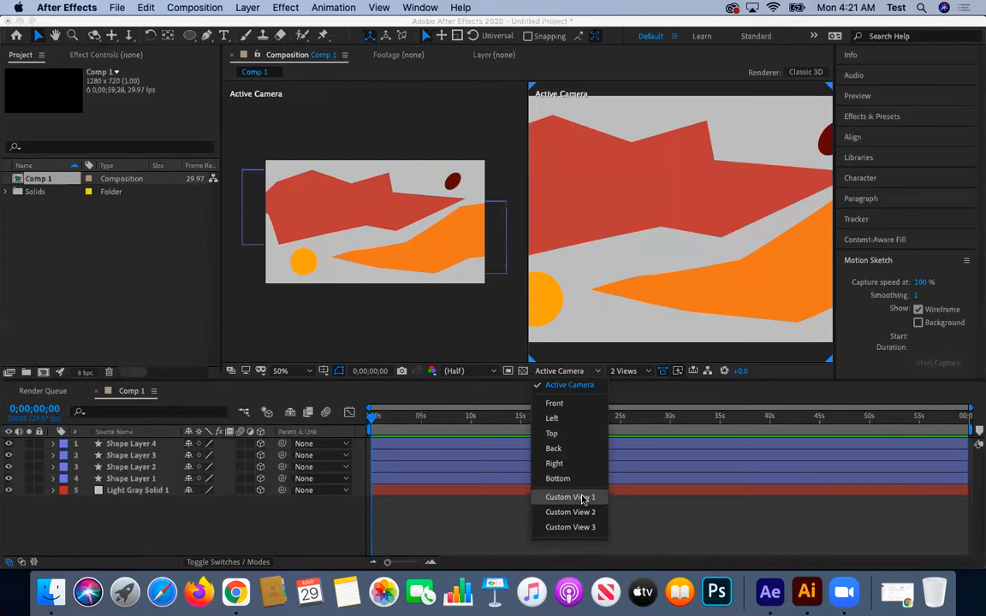
left_click(586, 528)
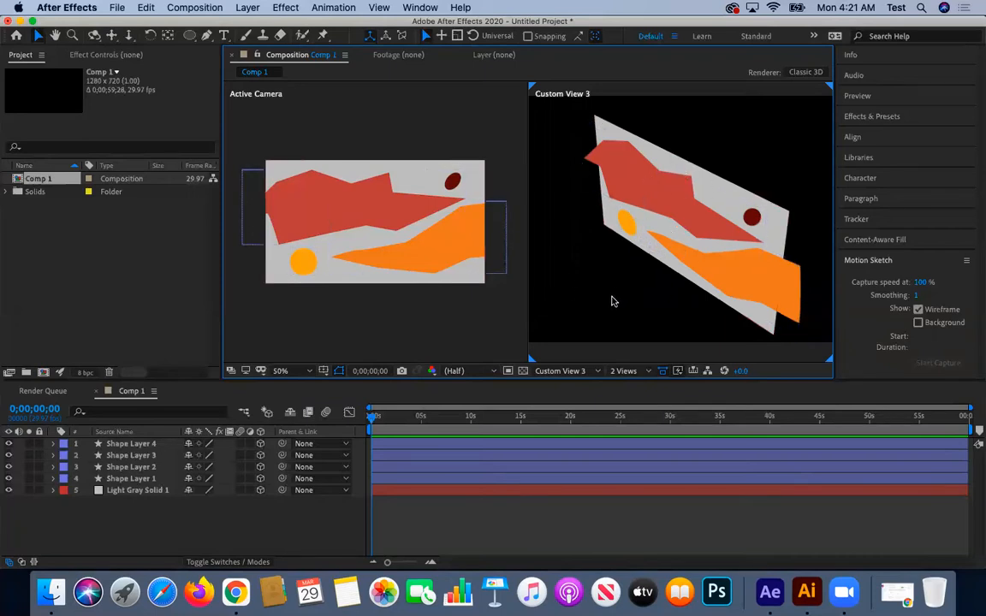
scroll(652, 245, "down", 1)
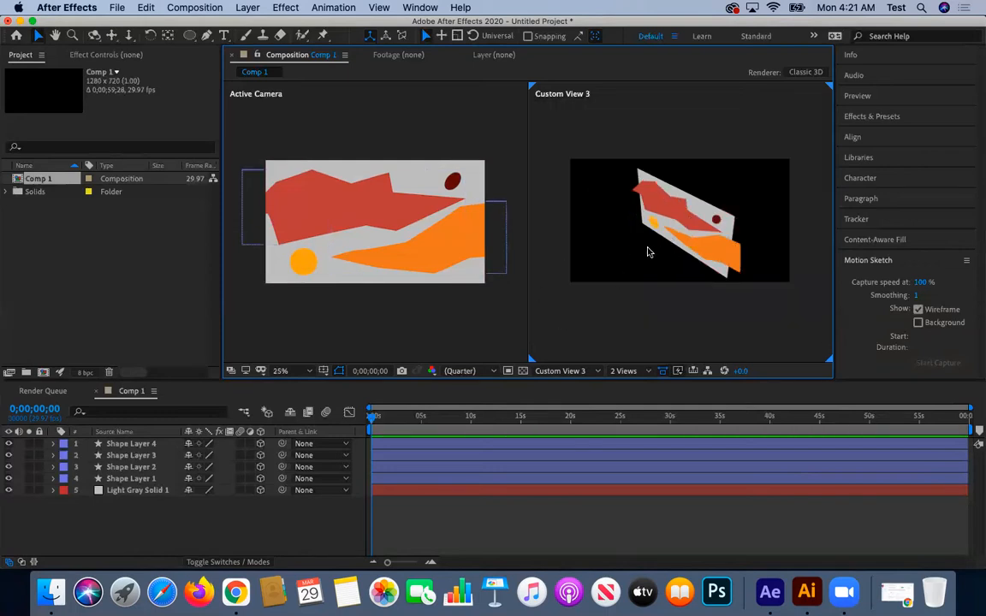
Reveal the Position property of Shape Layers 1 through 4 and leave the layers deselected
left_click(135, 444)
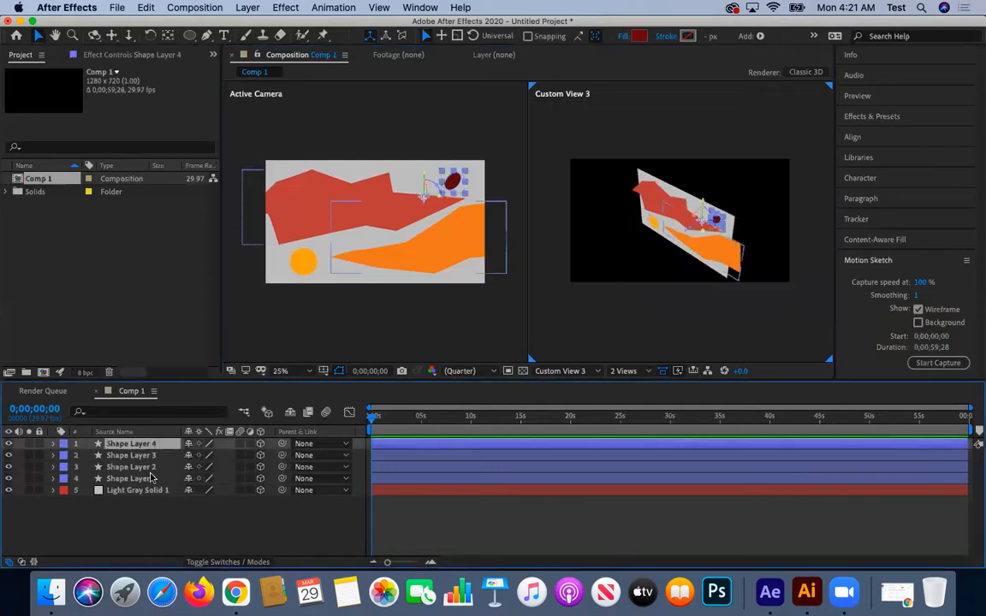
left_click(152, 479, "shift")
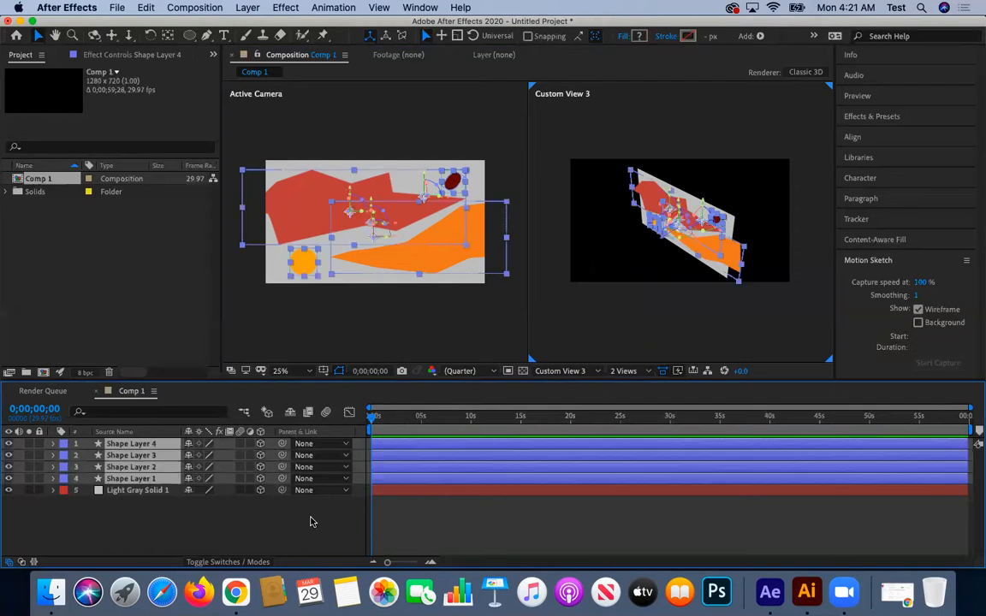
key("p")
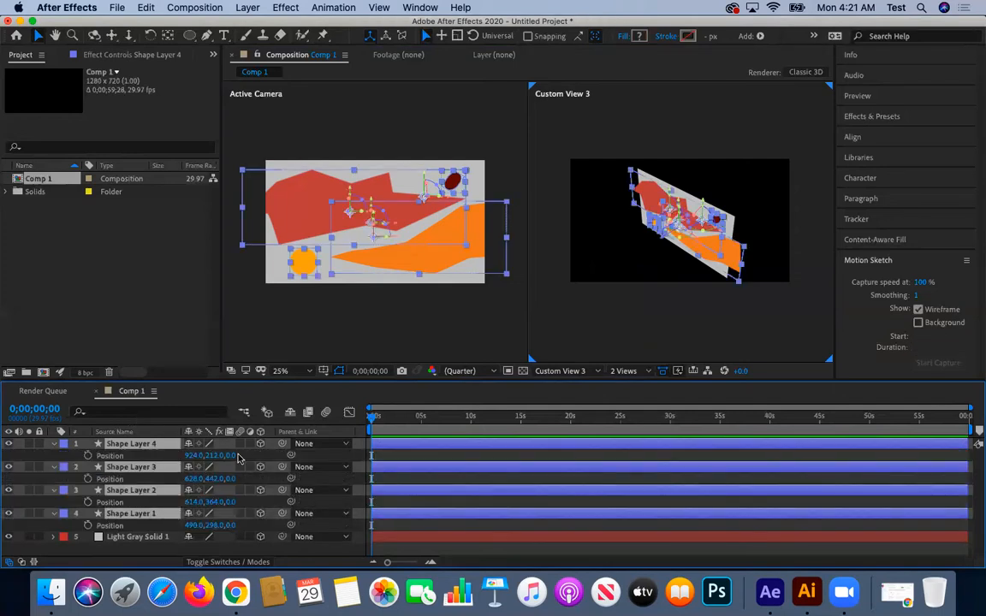
left_click_drag(231, 455, 216, 450)
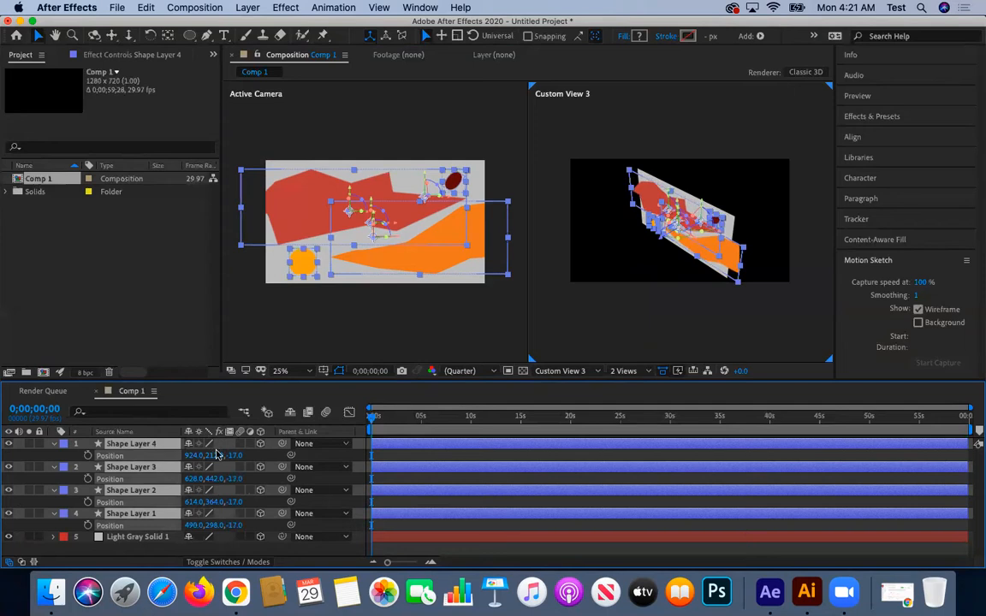
key("super+z")
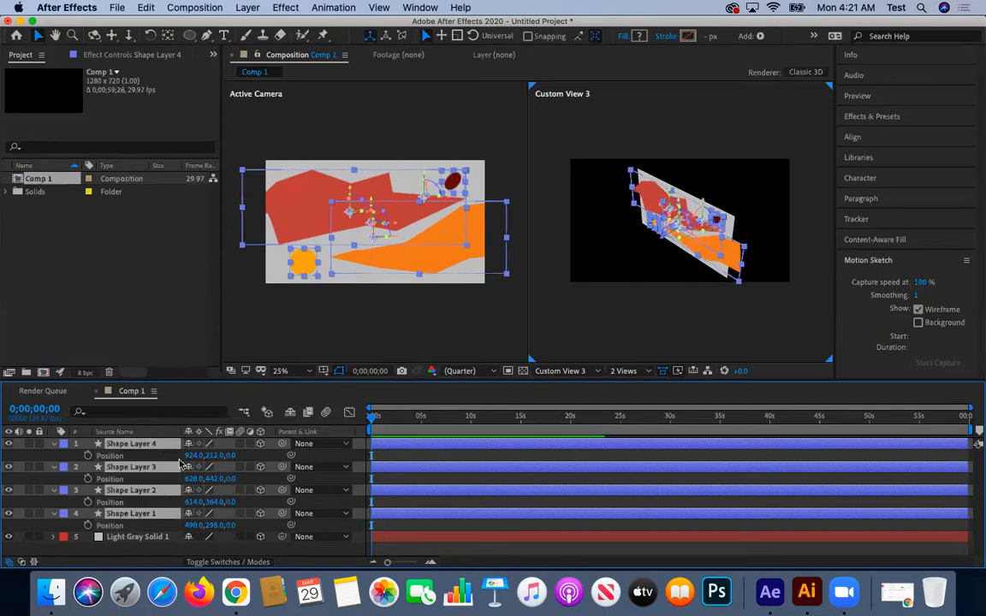
key("super+shift+a")
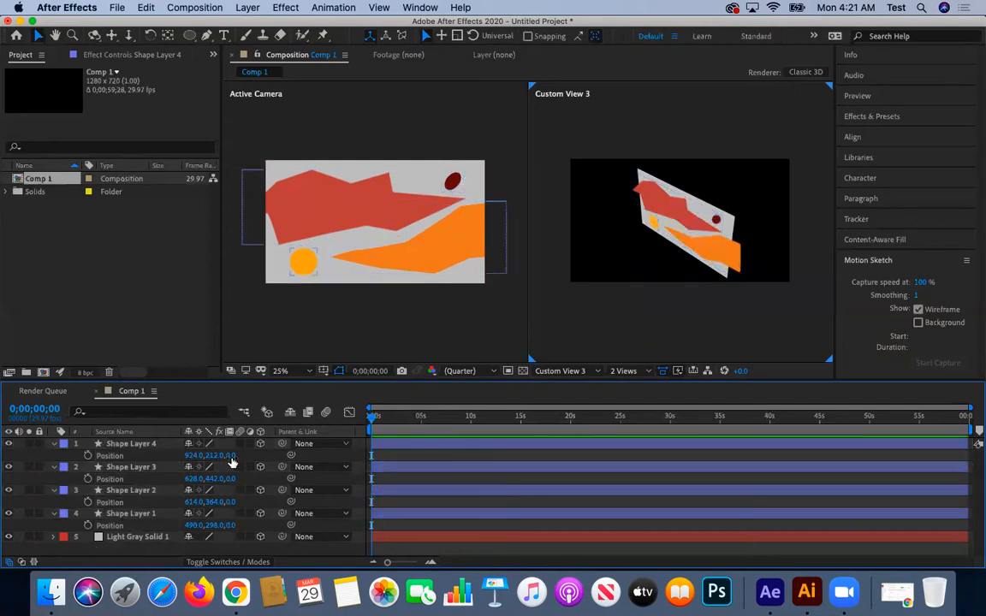
Move Shape Layer 4 to a Z position of -257 and Shape Layer 3 to -81
mouse_move(229, 455)
left_mouse_down()
mouse_move(132, 462)
mouse_move(134, 481)
left_mouse_up()
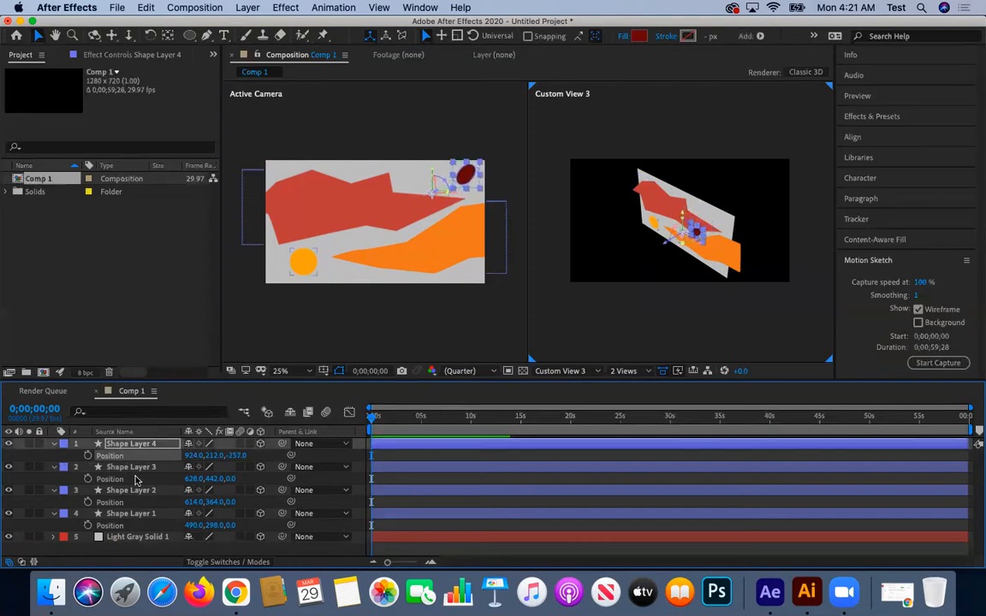
left_click_drag(232, 479, 195, 489)
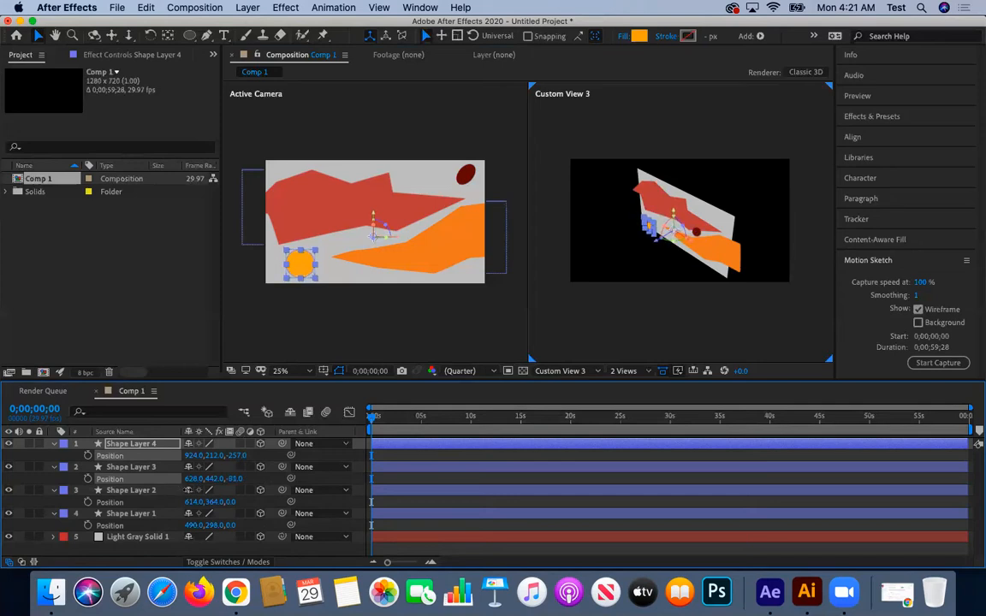
left_click(144, 491)
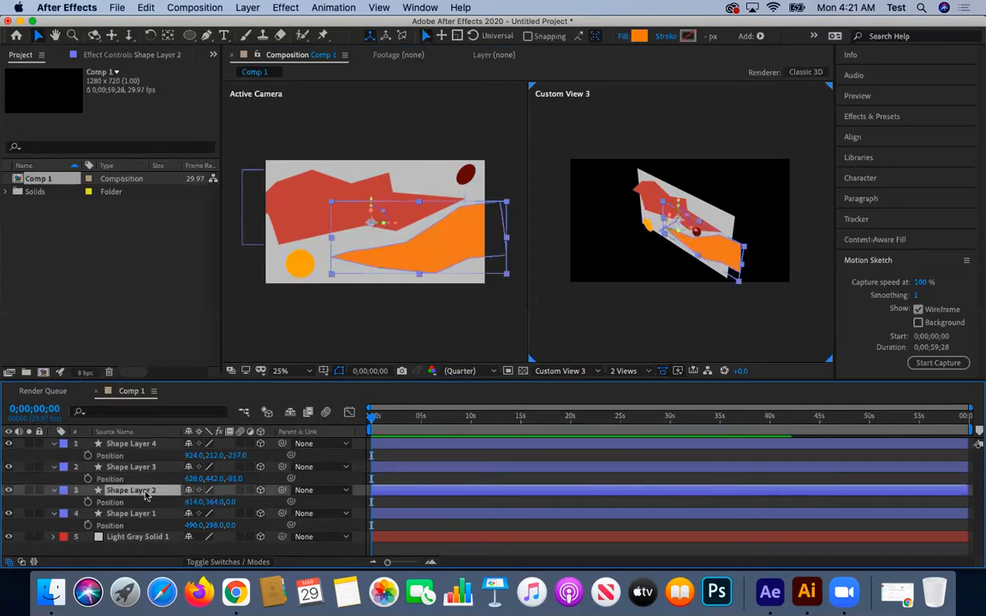
Set the Z position of Shape Layer 3, the yellow circle, to 50
left_click(235, 478)
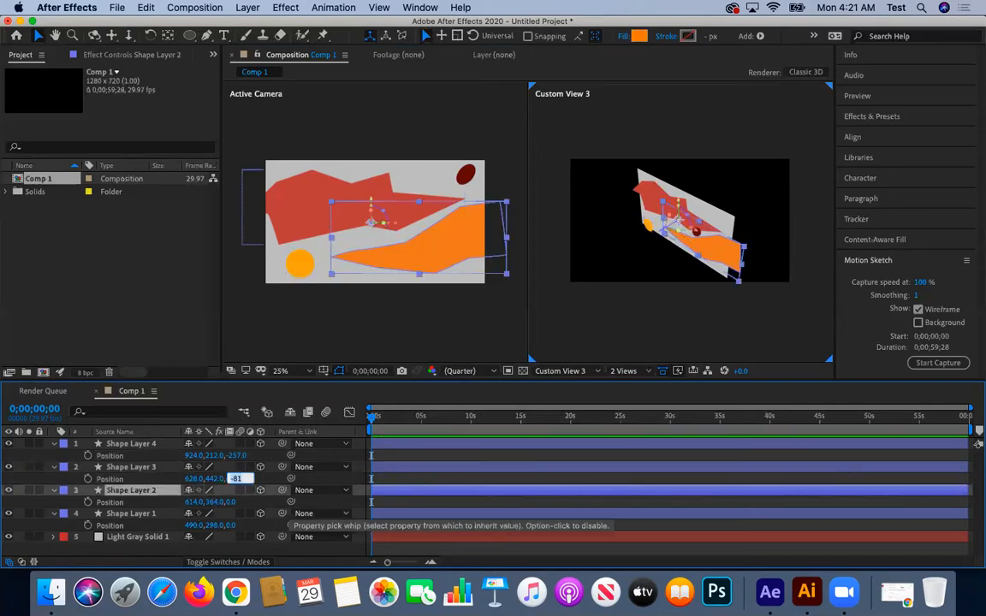
key("Return")
left_click(234, 456)
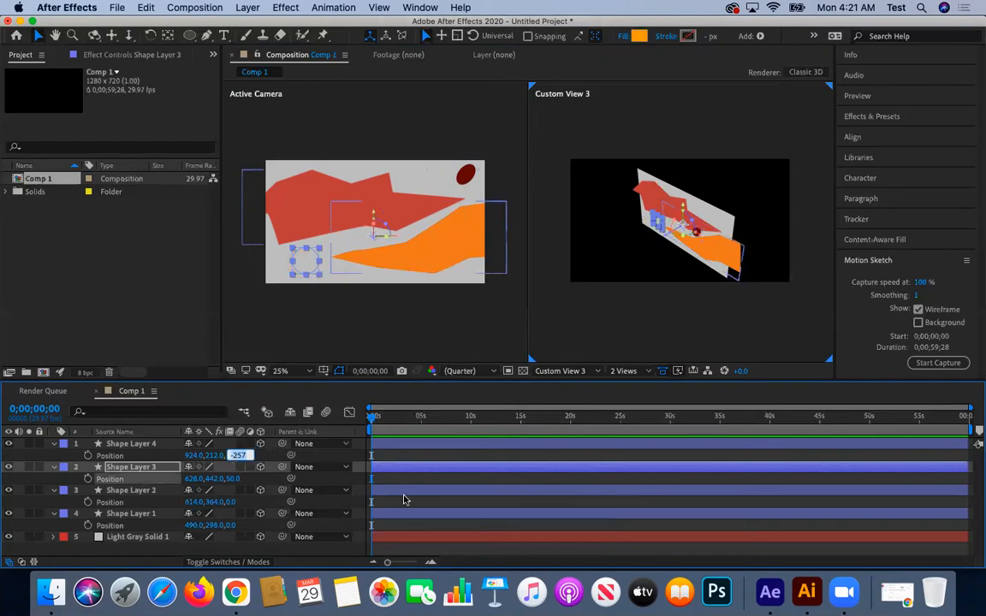
Set the Z position of Shape Layer 3 to -50 and of Shape Layer 4 to -250
left_click(236, 478)
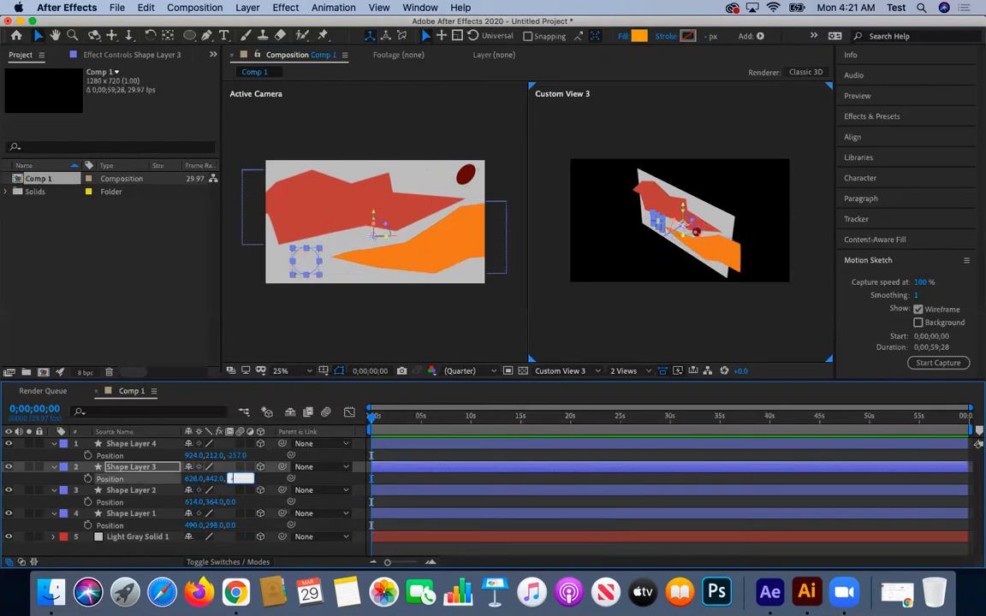
type("-50")
key("Return")
left_click(237, 456)
type("-250")
key("Return")
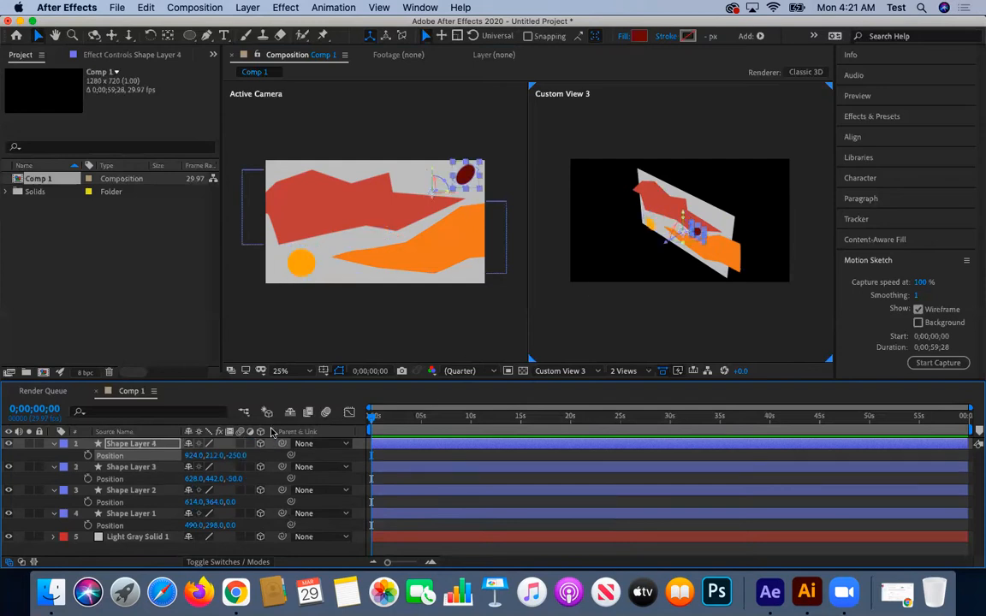
Reveal the Position of Light Gray Solid 1 and set Shape Layer 1's Z position to 100
left_click(228, 527)
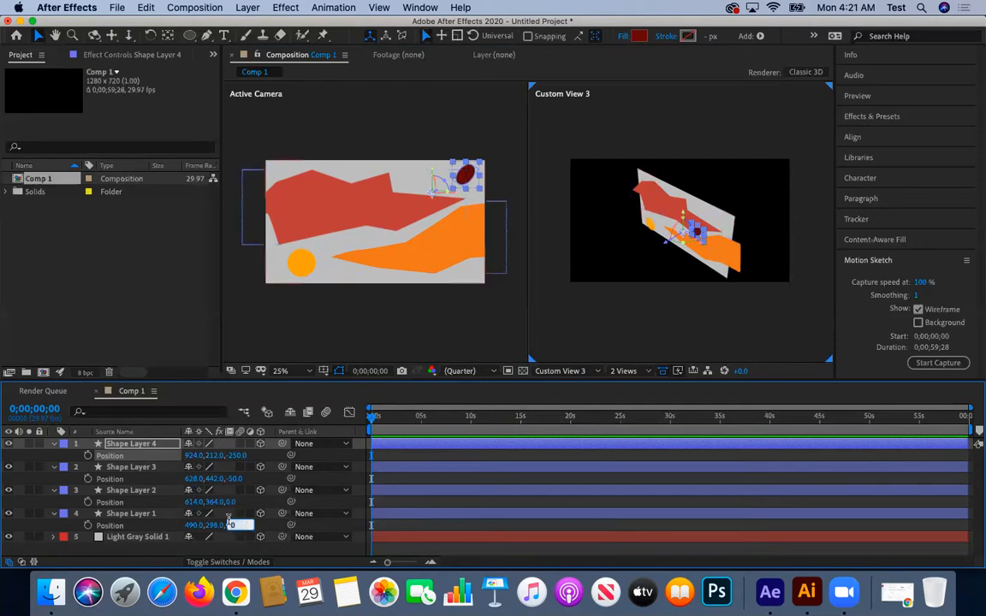
left_click(140, 538)
key("p")
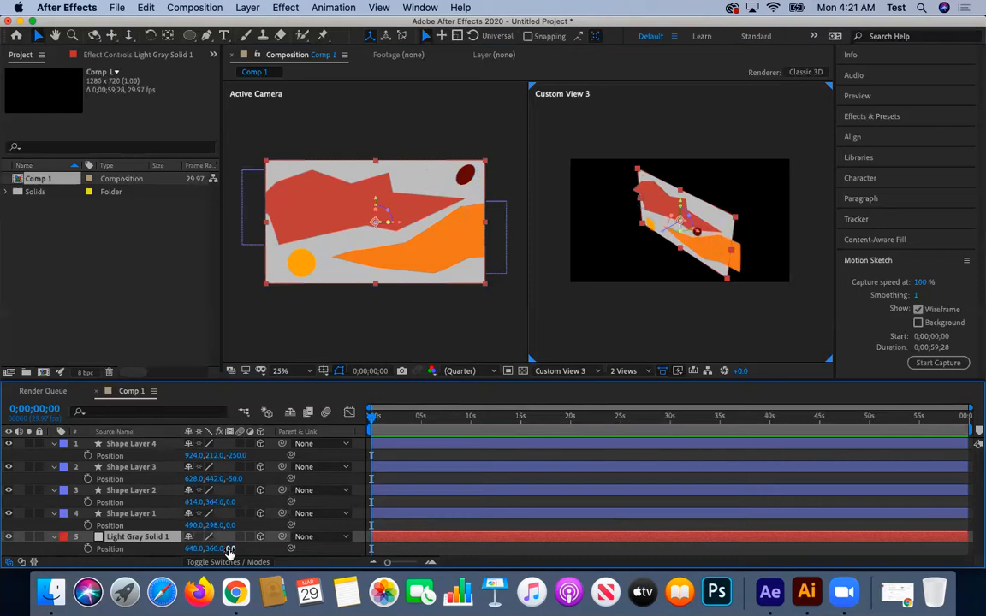
left_click(231, 525)
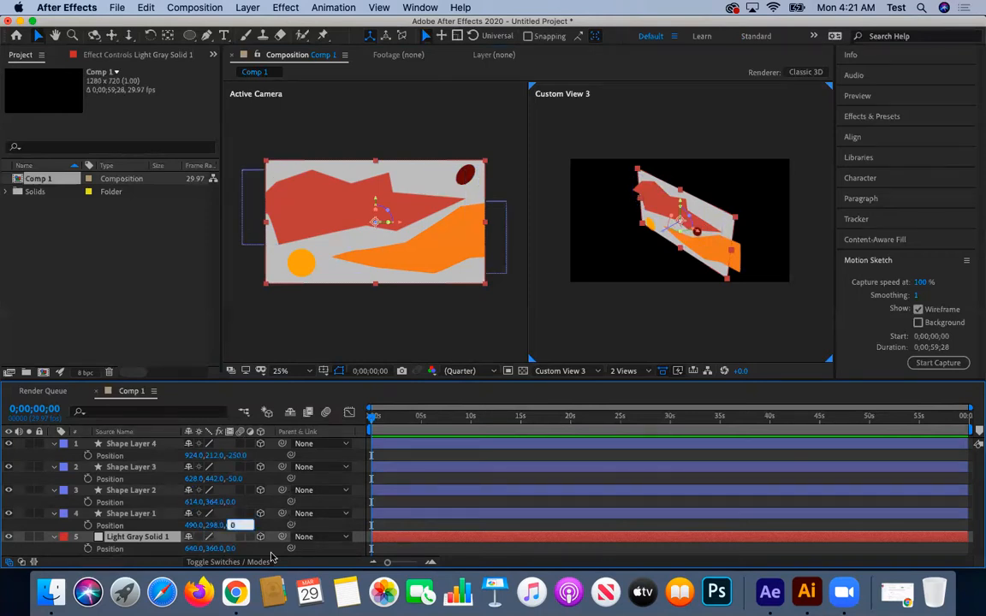
type("100")
key("Return")
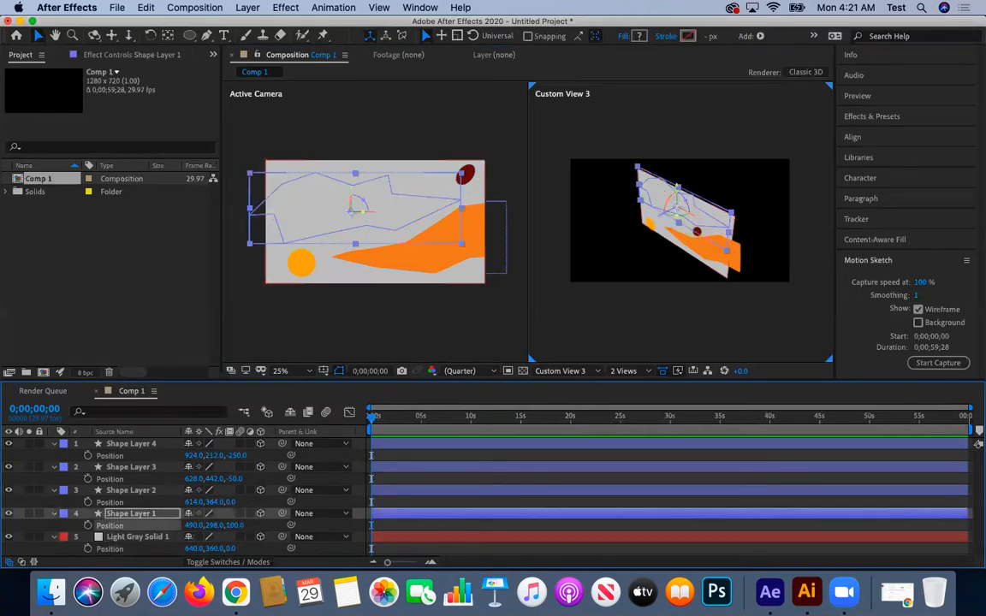
Push Light Gray Solid 1 back by setting its Z position to 300
left_click(229, 548)
type("300")
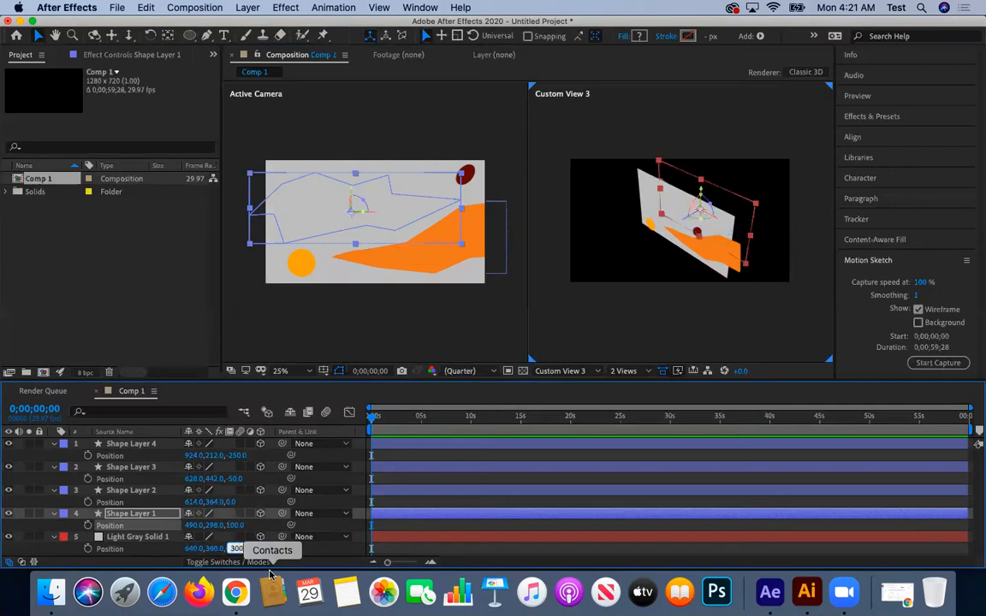
key("Return")
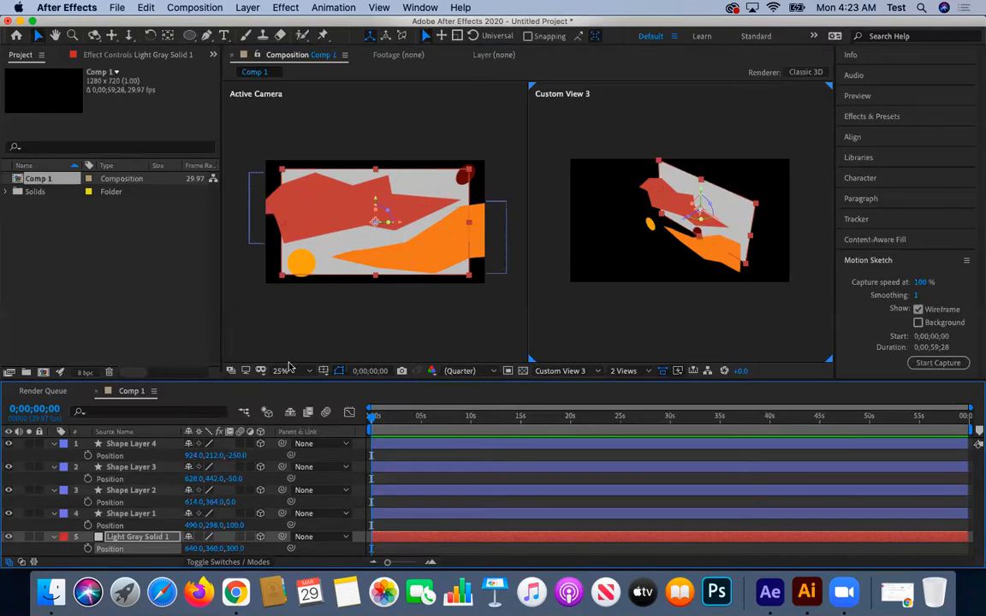
Scale Light Gray Solid 1 up to 126% so it fills the camera frame
scroll(385, 205, "up", 5)
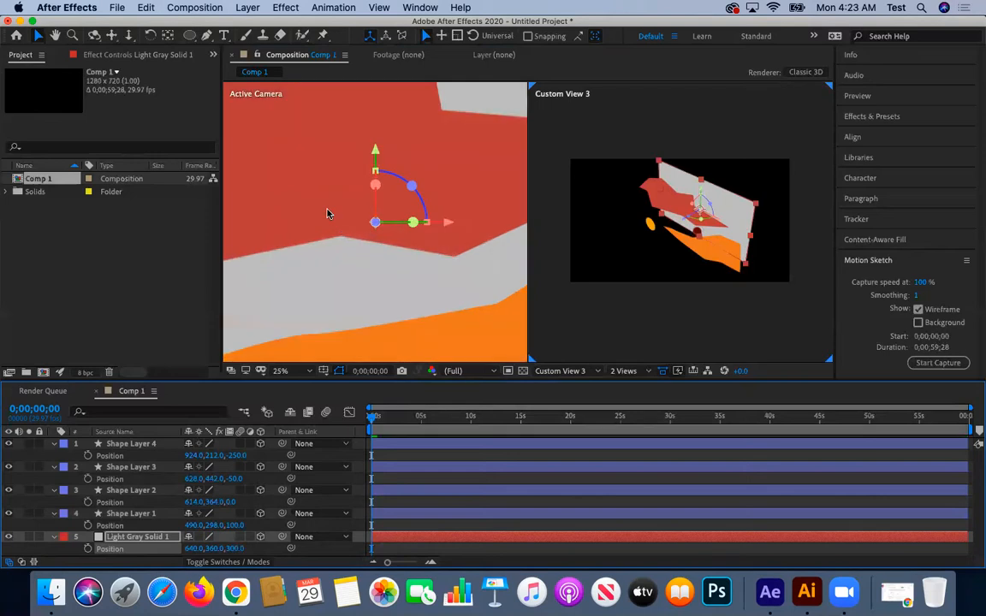
scroll(327, 213, "down", 5)
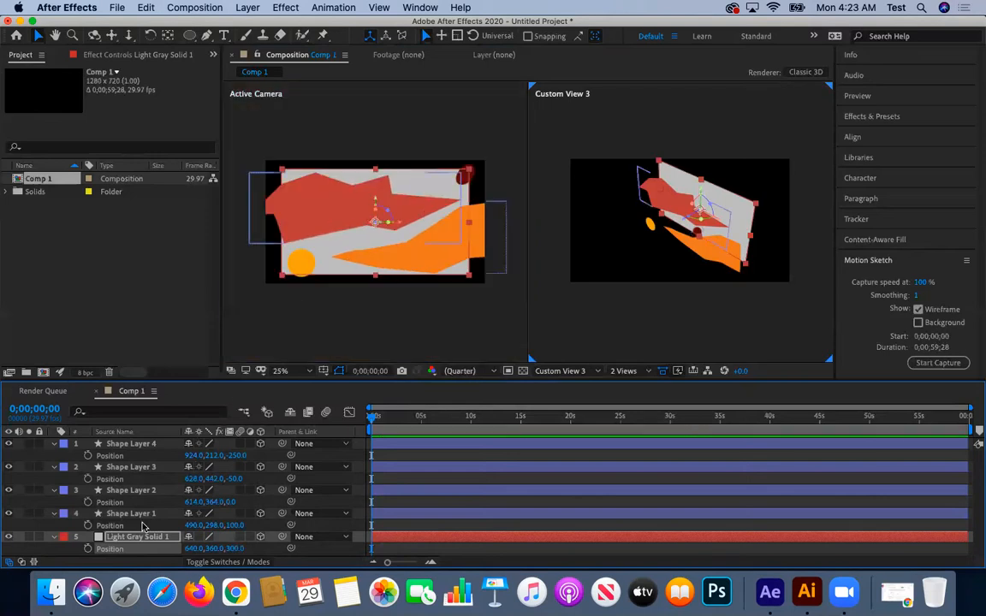
key("s")
left_click_drag(224, 548, 253, 589)
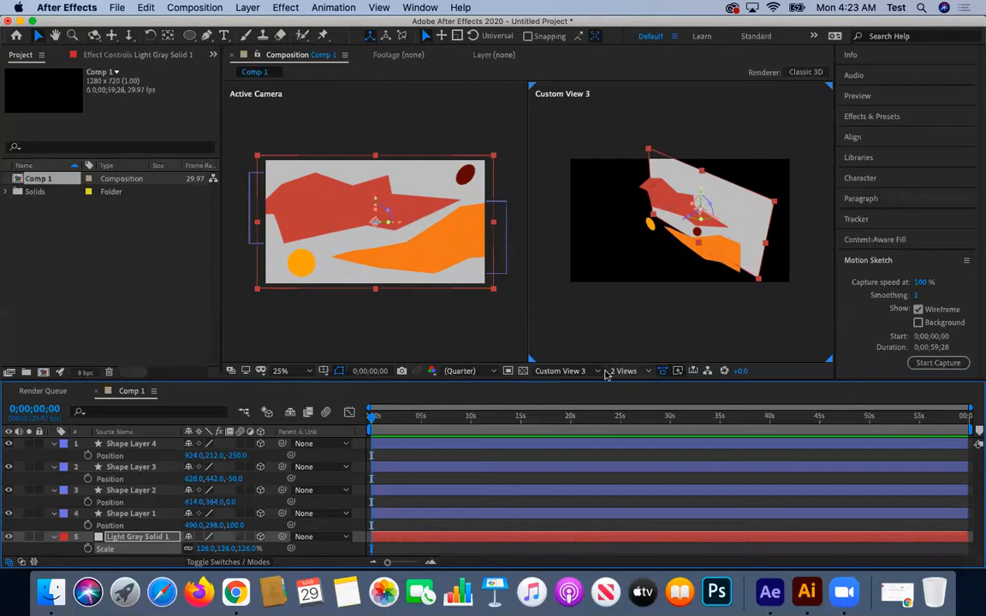
Check the layer spread in the second viewport from Custom View 2 and from Custom View 1
left_click(565, 291)
left_click(587, 370)
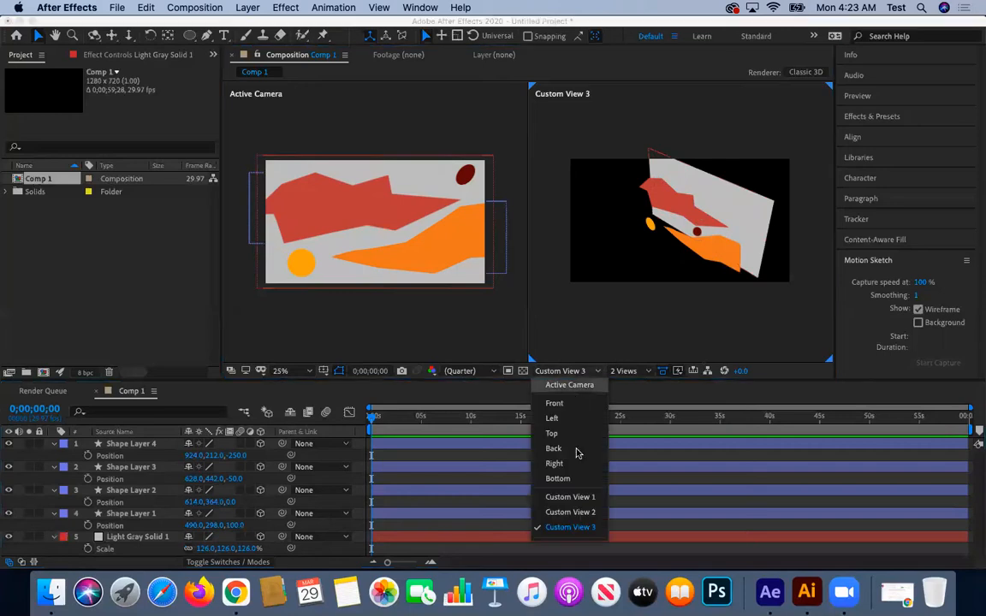
left_click(571, 511)
left_click(587, 371)
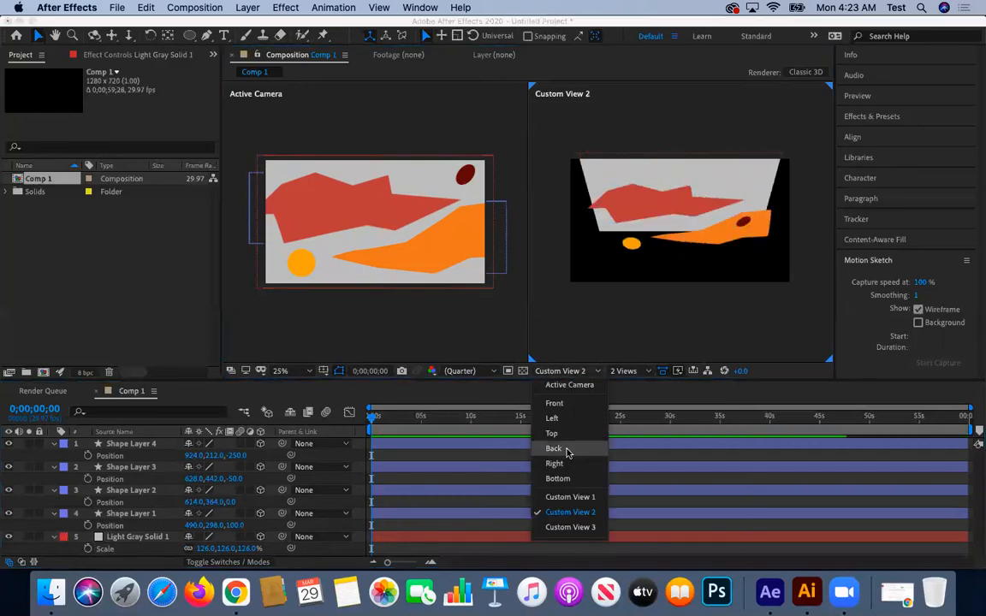
left_click(575, 498)
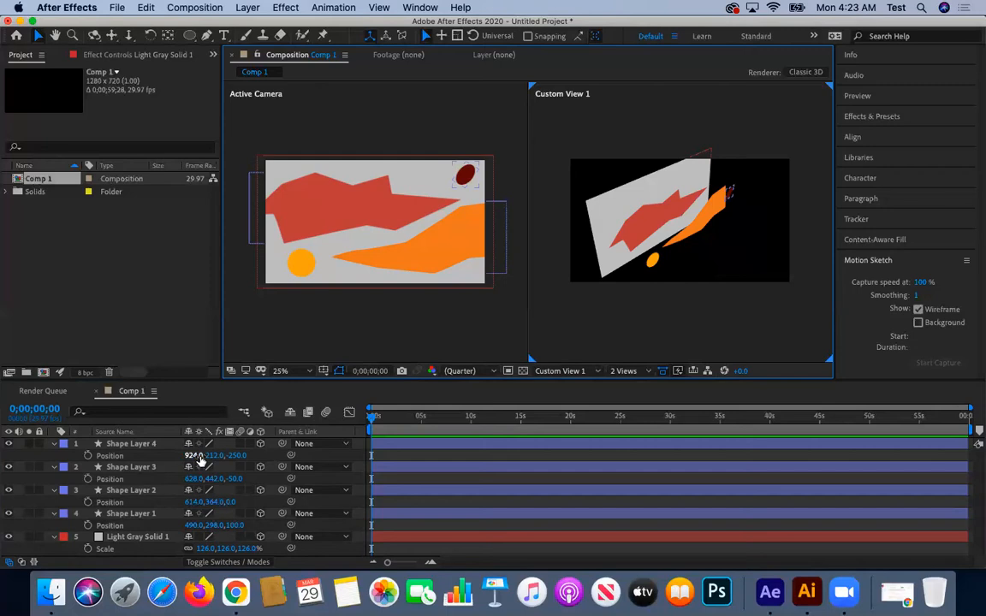
Select Shape Layer 4 and collapse the revealed properties of all four shape layers and Light Gray Solid 1
left_click(159, 447)
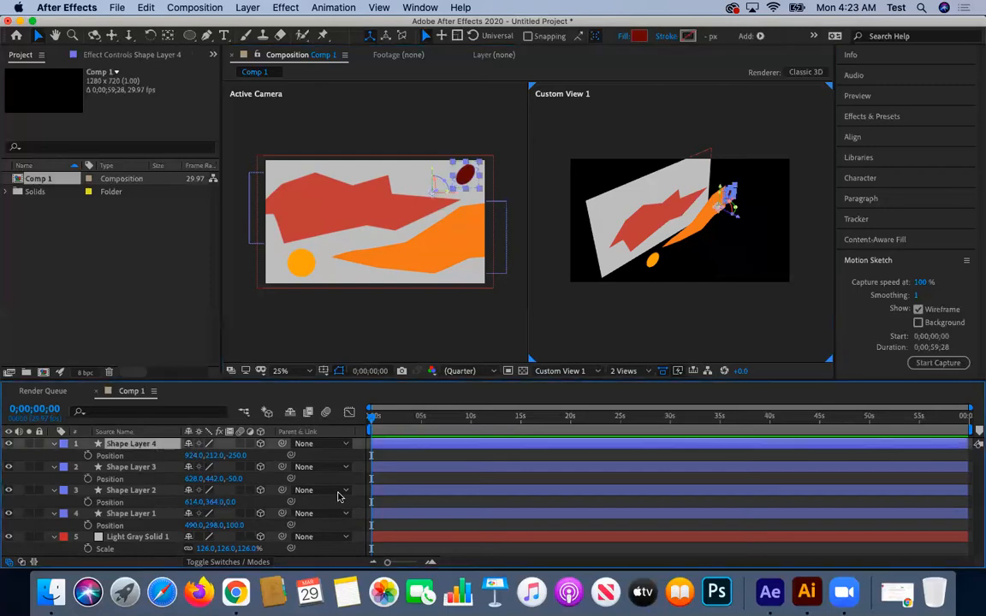
left_click(53, 444)
left_click(53, 455)
left_click(53, 467)
left_click(53, 478)
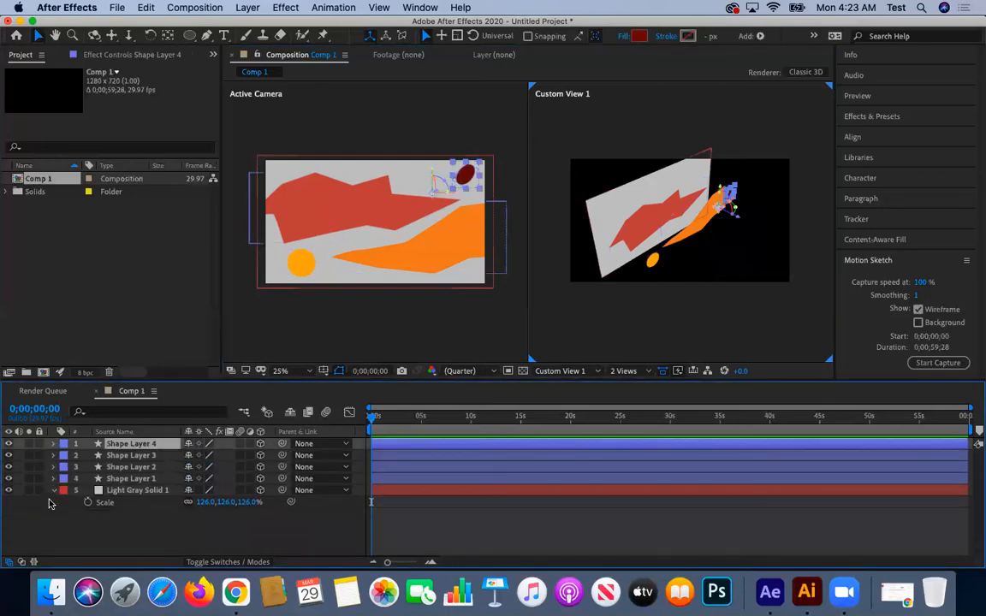
left_click(53, 490)
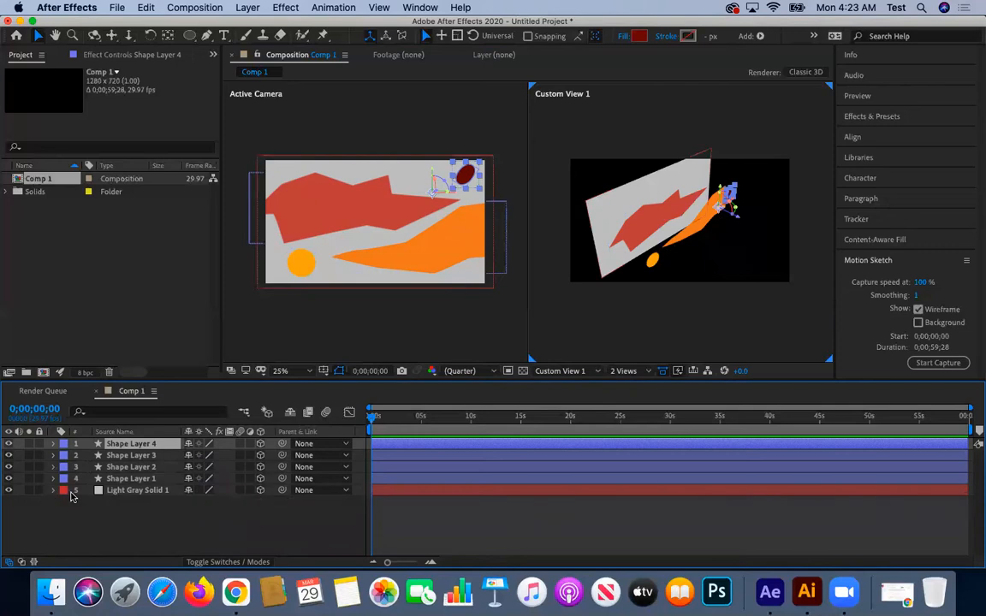
Add a white shadow-casting spot light with 129% intensity, a 177° cone angle and 100% cone feather
left_click(247, 8)
mouse_move(253, 24)
left_click(449, 54)
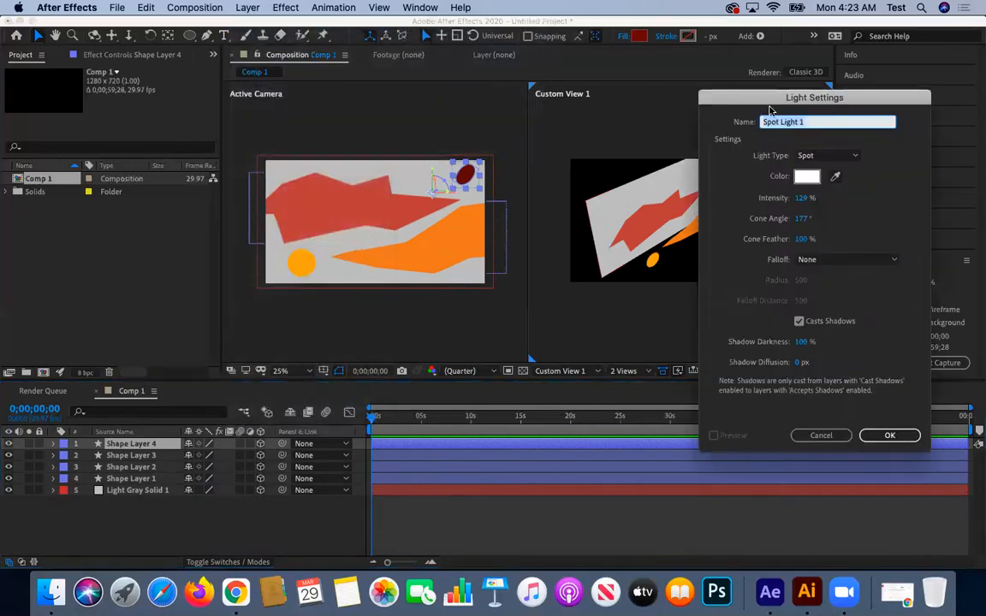
left_click_drag(768, 107, 465, 126)
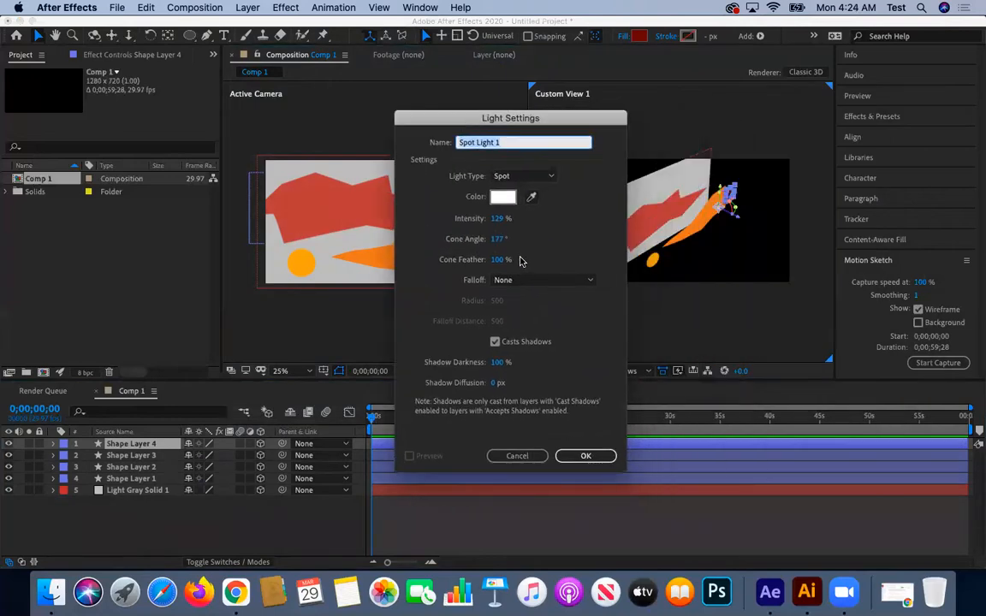
left_click(530, 176)
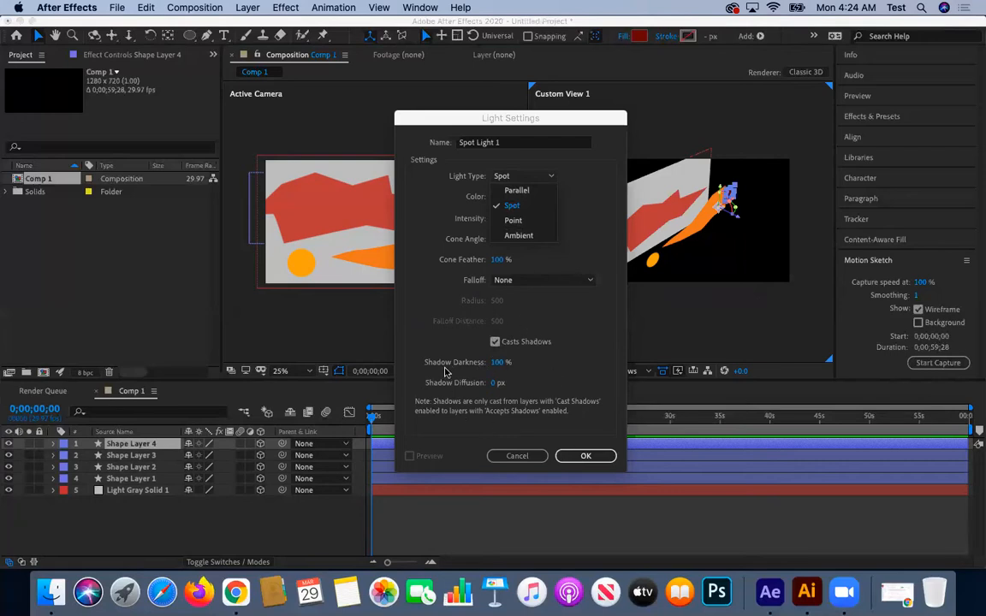
left_click(584, 455)
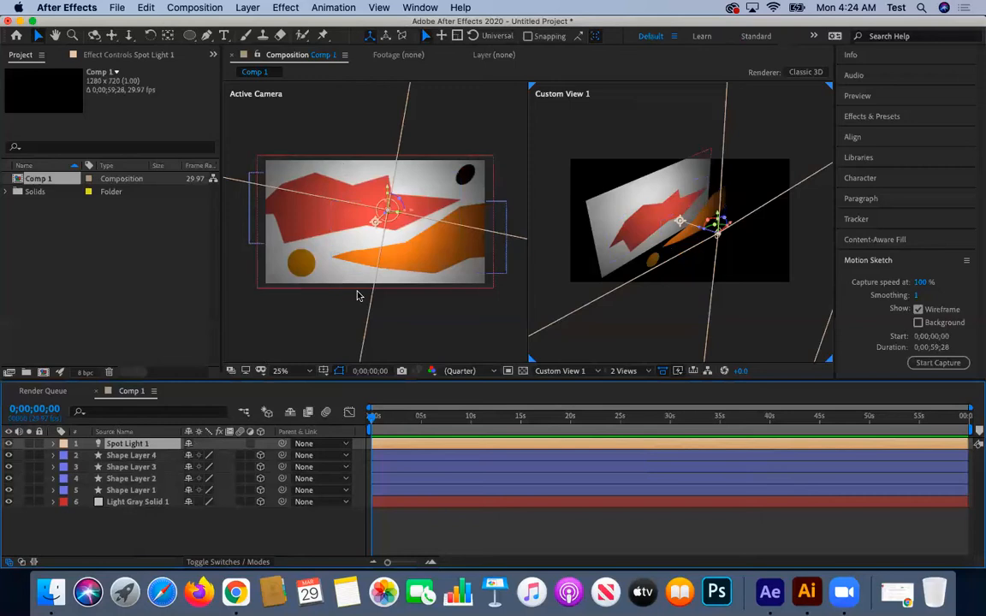
Edit Spot Light 1's settings: narrow the cone angle to 96° and raise the intensity to about 145%
left_click(247, 7)
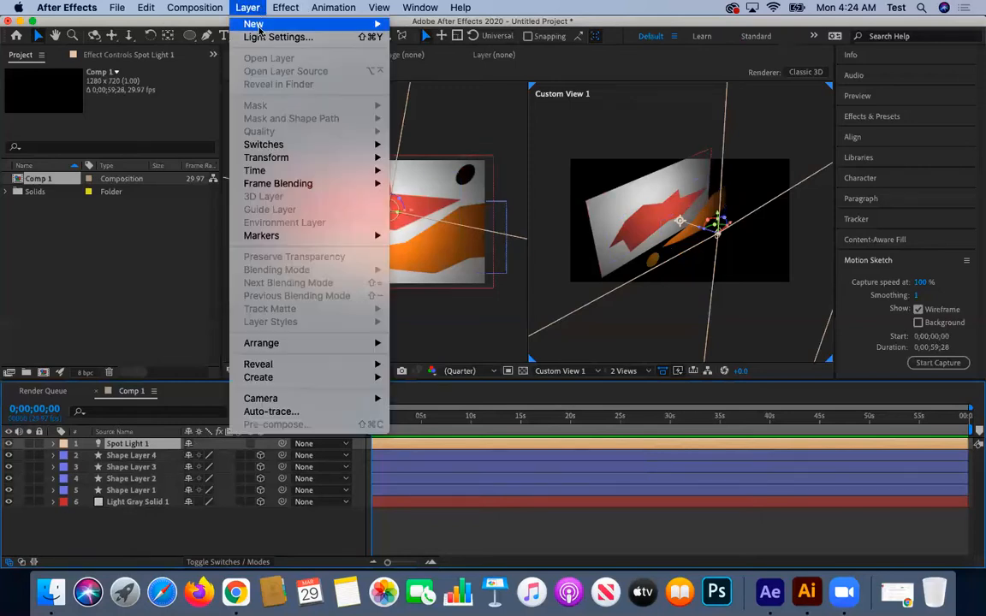
left_click(240, 34)
left_click_drag(520, 120, 648, 116)
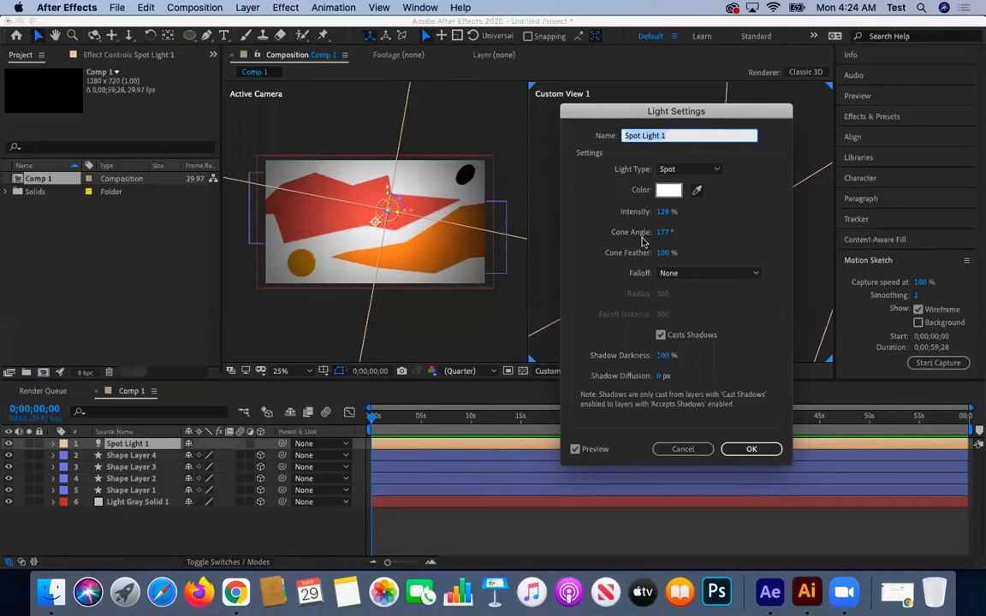
left_click_drag(663, 233, 599, 227)
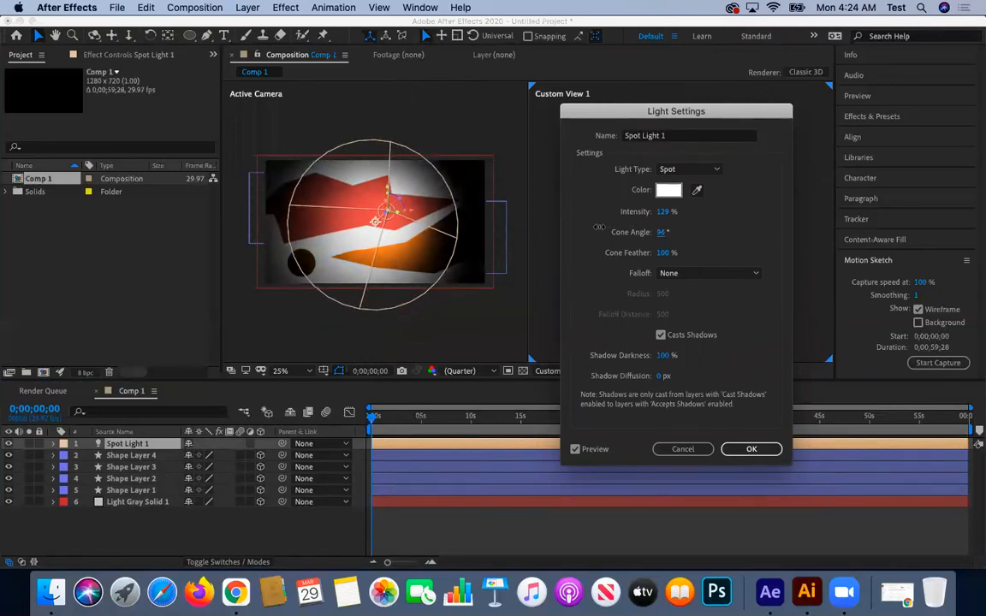
left_click_drag(663, 253, 708, 254)
mouse_move(665, 216)
left_mouse_down()
mouse_move(581, 193)
mouse_move(672, 213)
left_mouse_up()
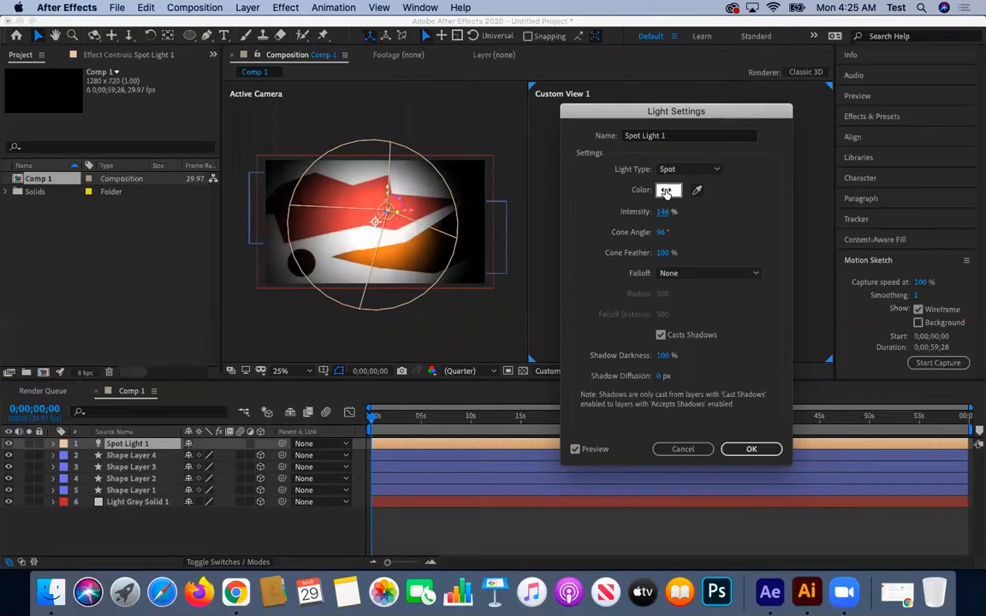
Change Spot Light 1's color to pale yellow FFF9BF and widen its cone angle to 139°
left_click(666, 191)
left_click(815, 344)
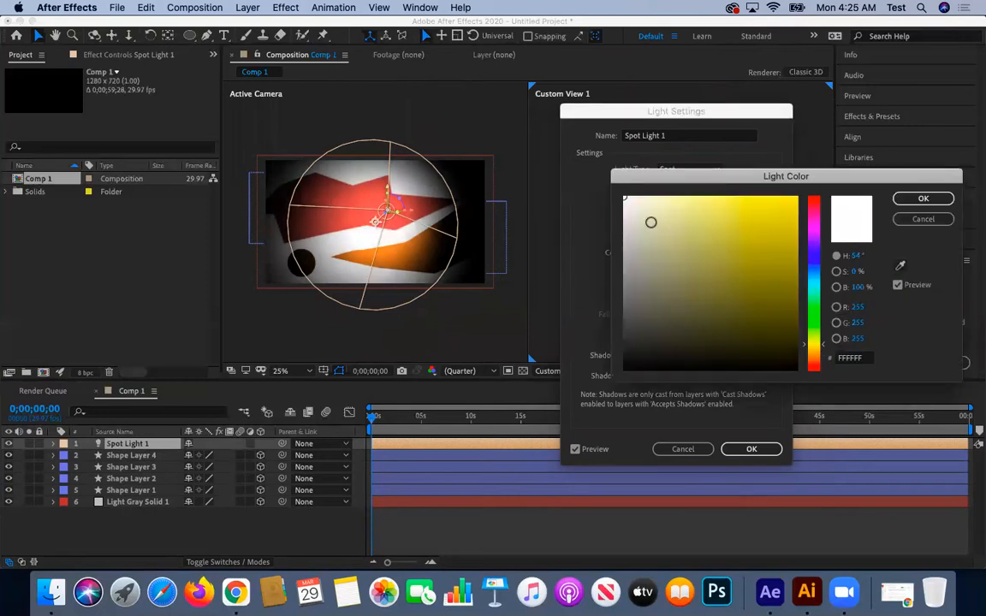
left_click(667, 198)
left_click(921, 199)
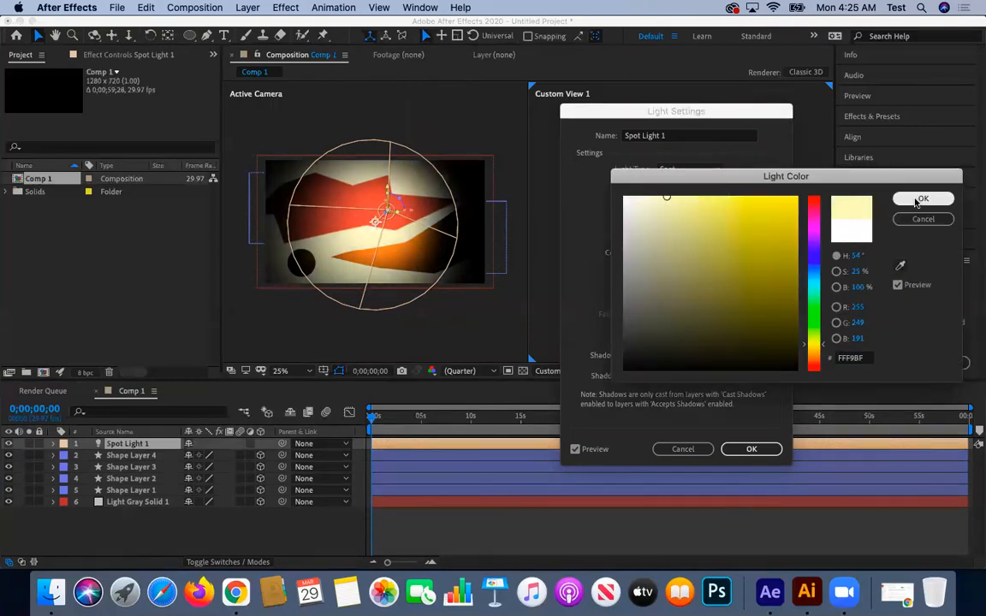
left_click_drag(681, 231, 710, 231)
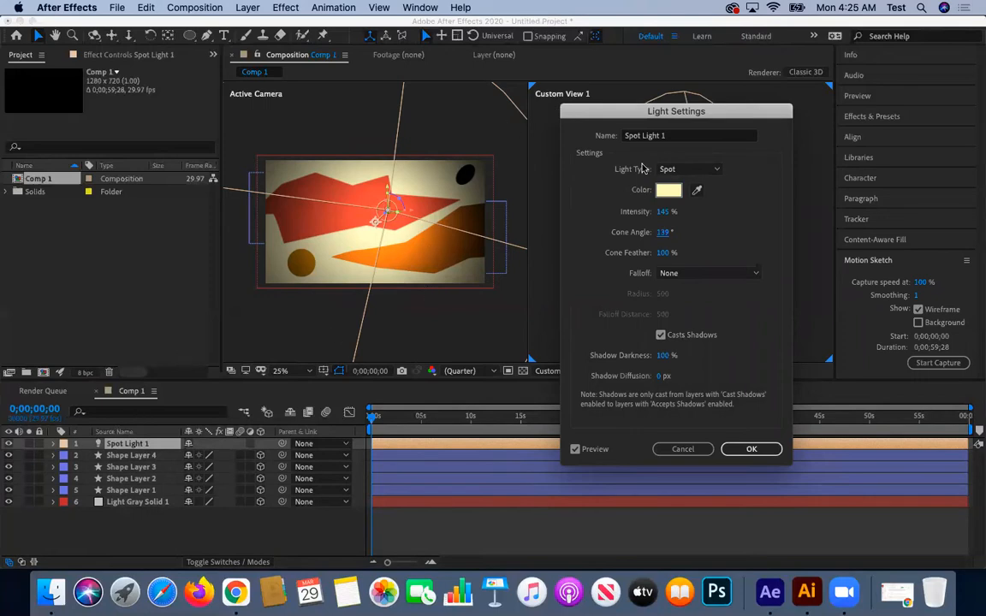
left_click(746, 448)
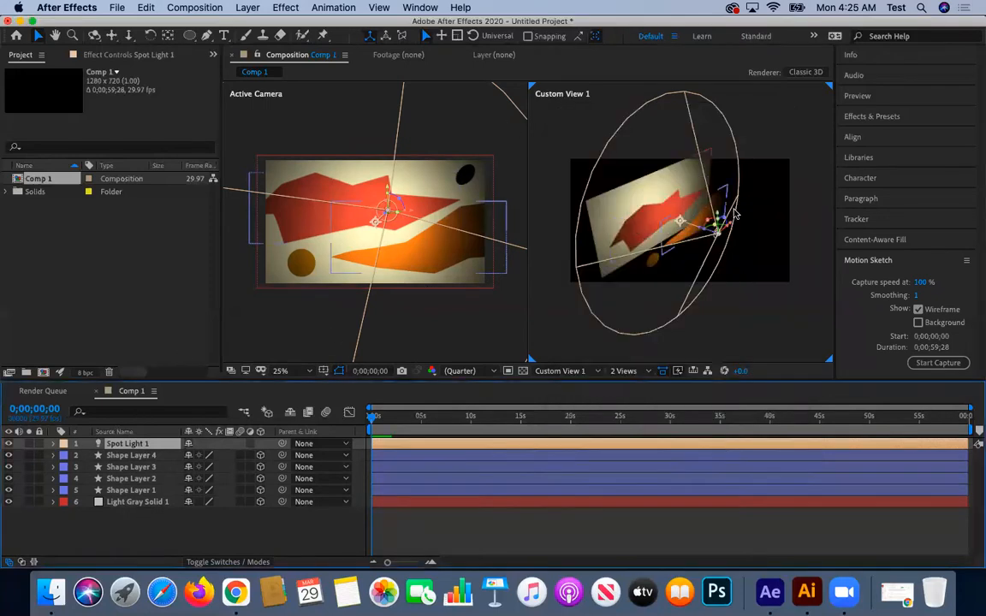
Set Spot Light 1's Y Rotation to 6° and hide the light, collapsing its properties
key("r")
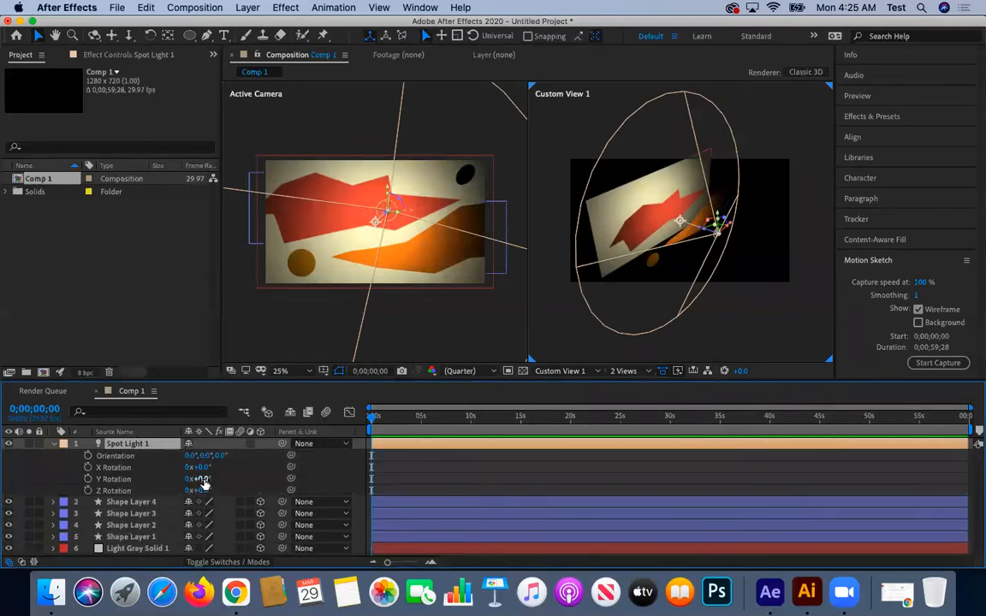
mouse_move(198, 478)
left_mouse_down()
mouse_move(296, 486)
mouse_move(193, 488)
mouse_move(236, 479)
mouse_move(210, 481)
left_mouse_up()
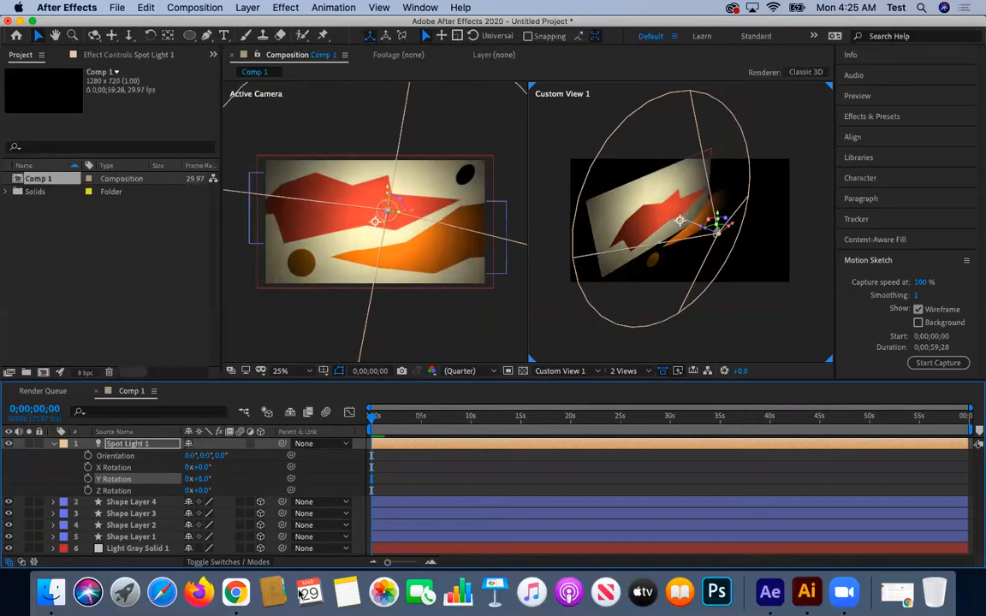
left_click(8, 443)
left_click(54, 444)
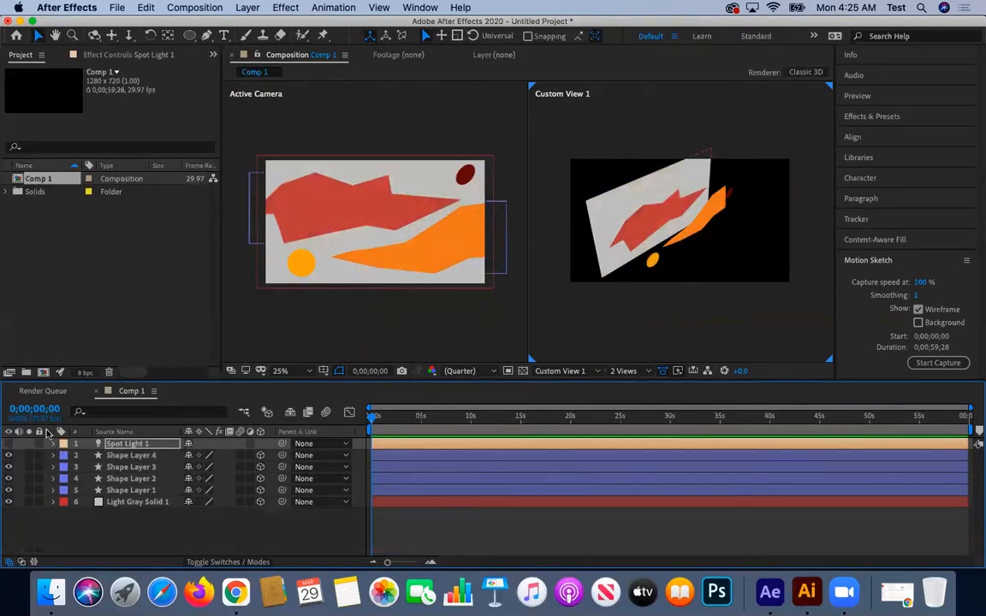
left_click(9, 443)
left_click(9, 443)
Add a pale cyan point light with 145% intensity, no falloff and shadow casting enabled
left_click(242, 9)
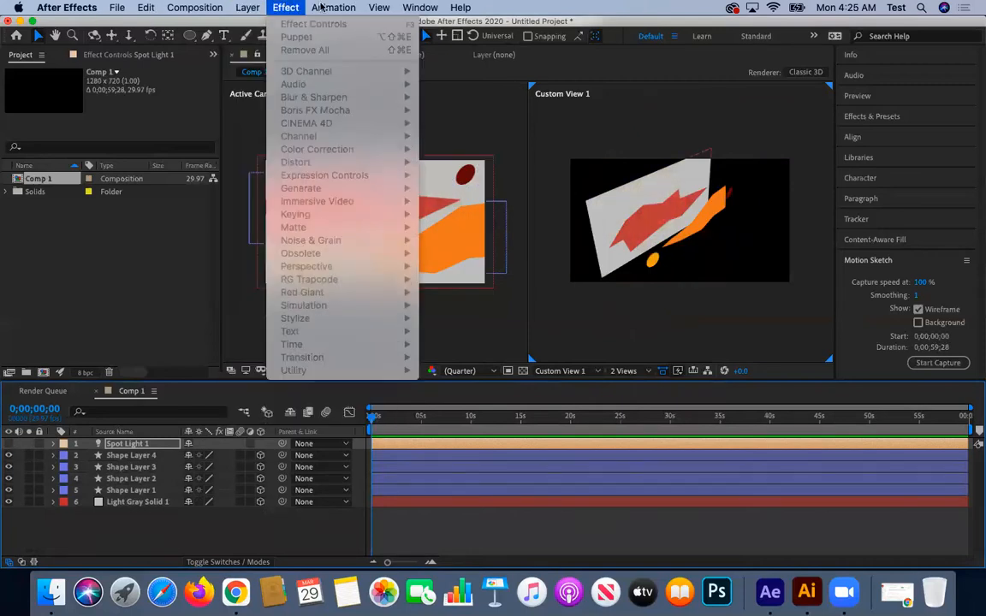
mouse_move(255, 25)
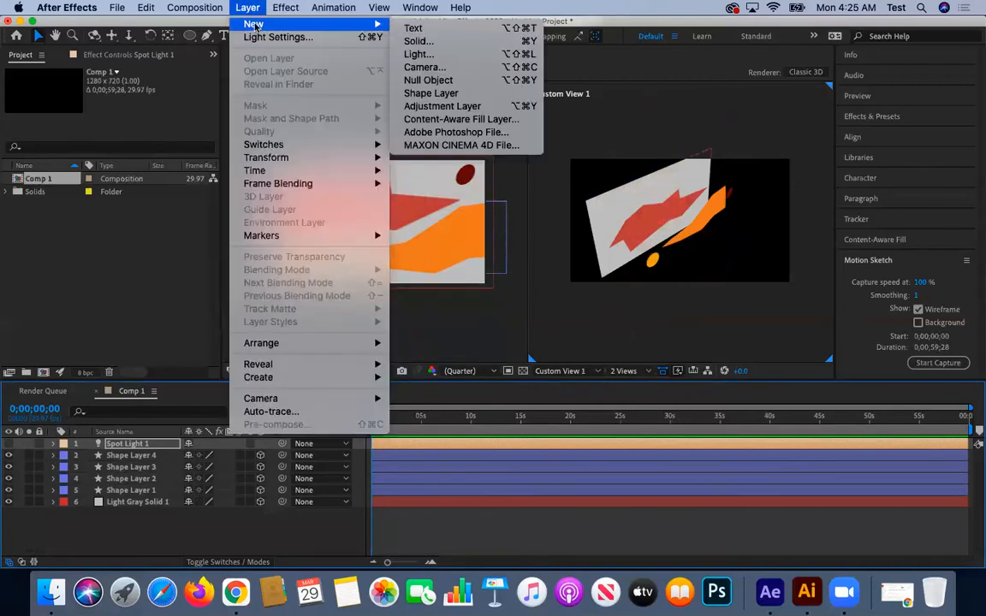
left_click(419, 53)
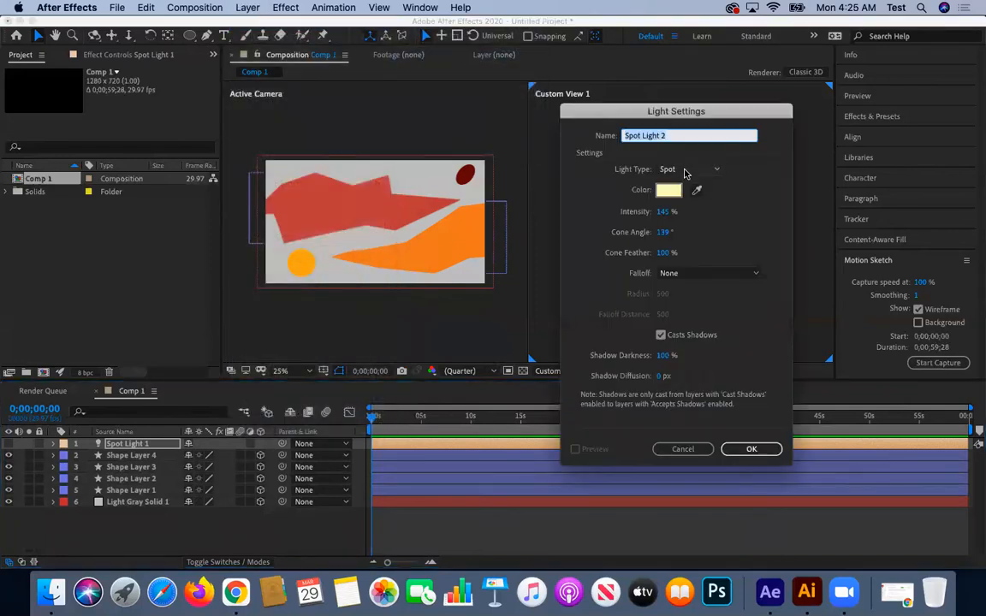
left_click(685, 170)
left_click(684, 216)
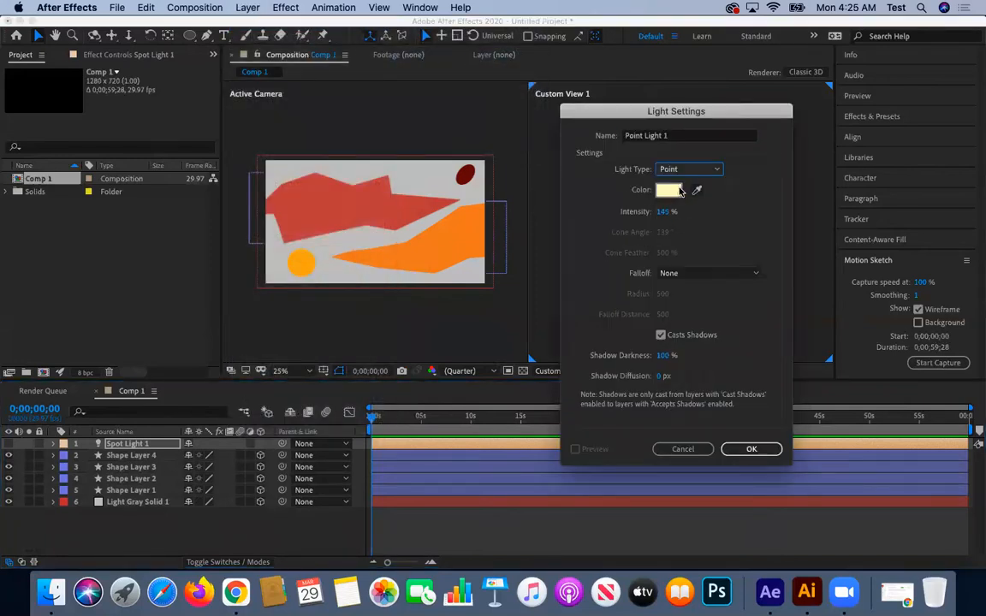
left_click(669, 190)
left_click(819, 289)
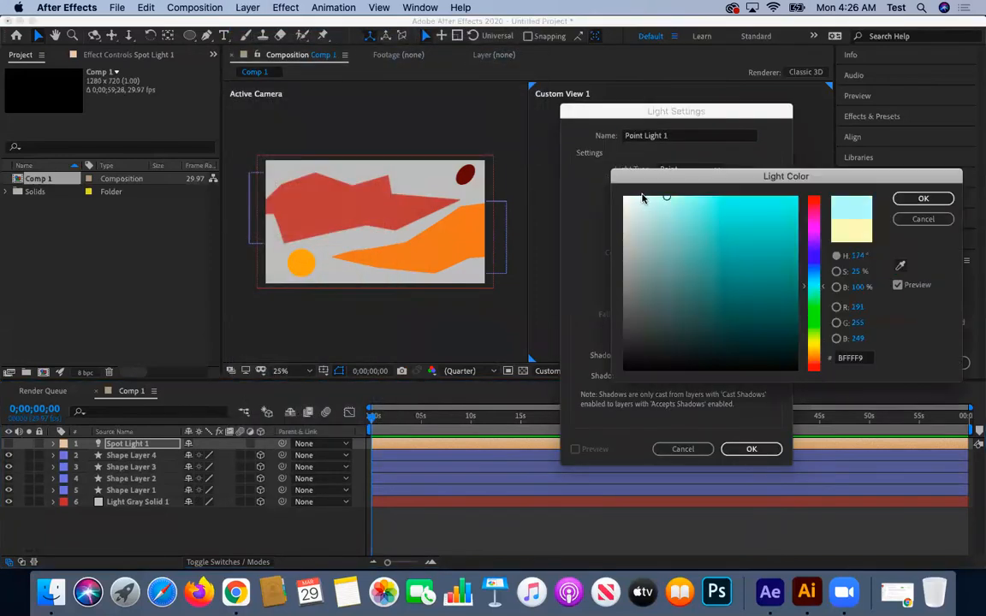
left_click(923, 199)
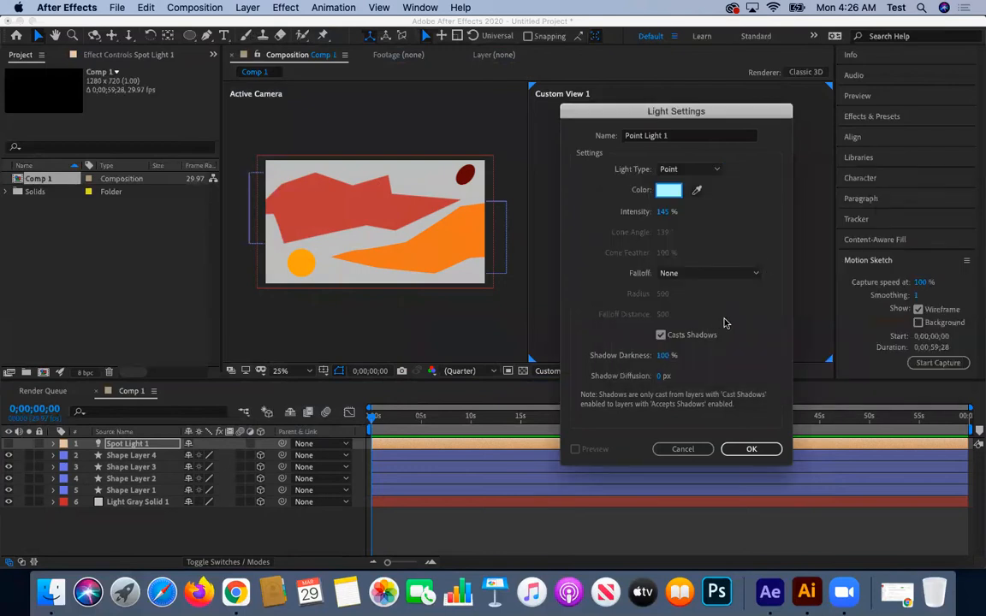
left_click(750, 449)
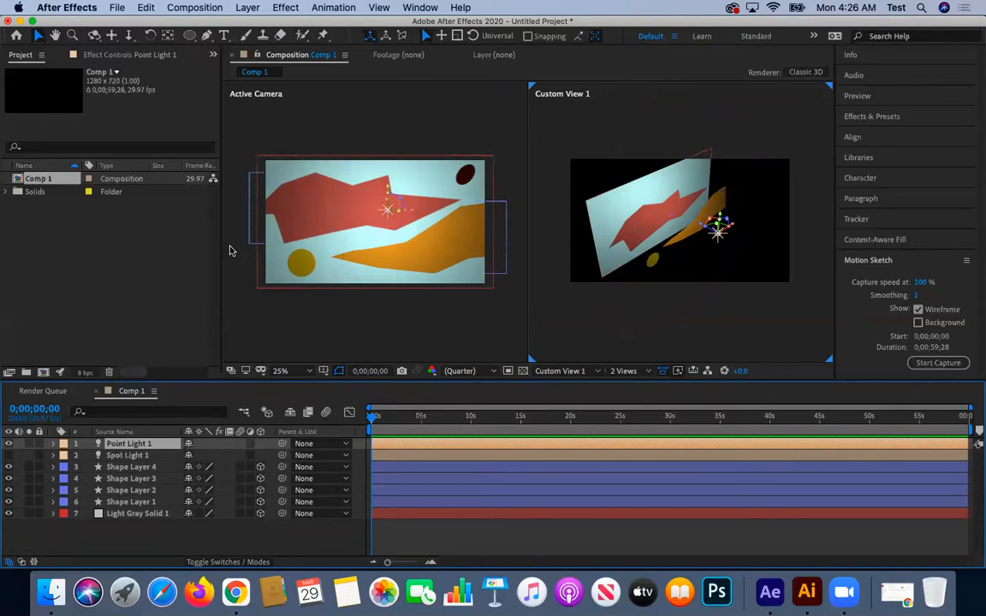
Try Smooth falloff on Point Light 1 and set the falloff back to None
left_click(247, 8)
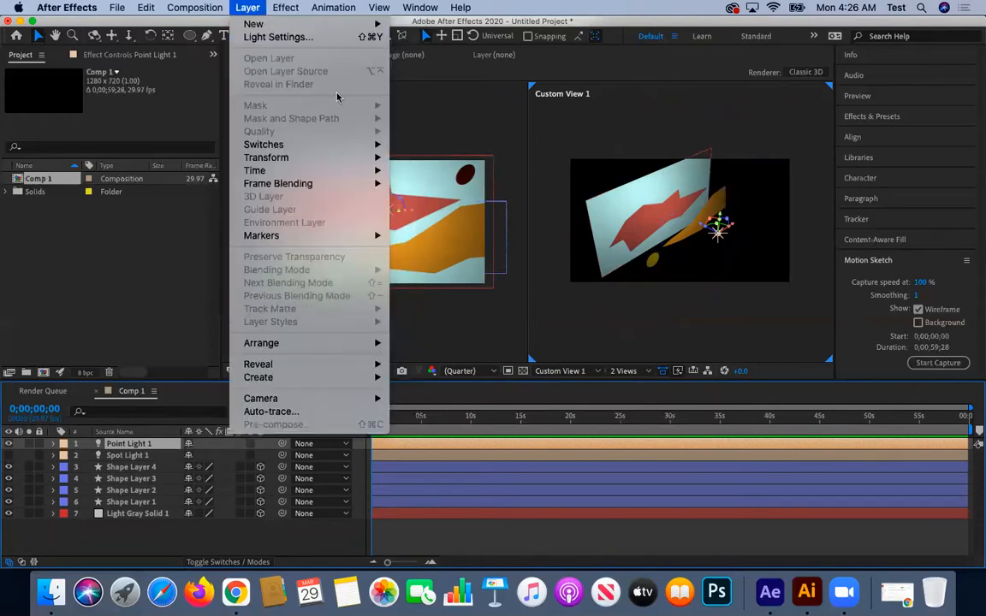
key("super+shift+y")
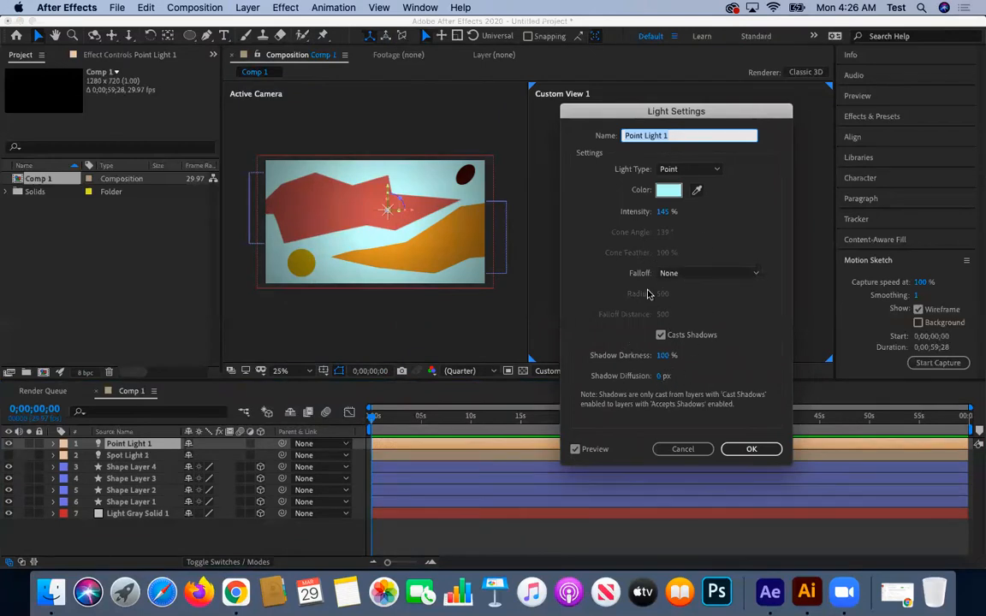
left_click(699, 274)
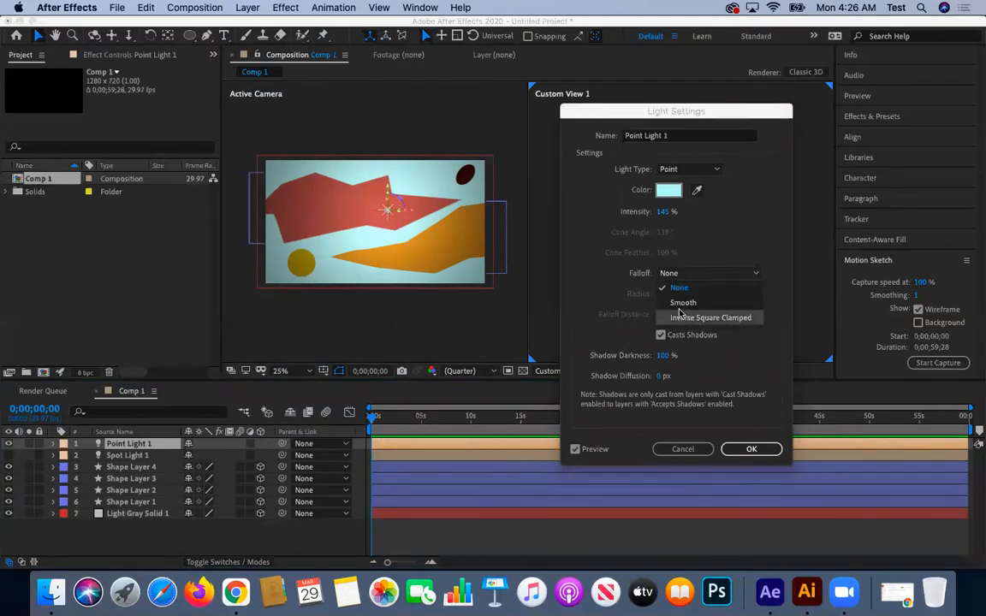
left_click(683, 303)
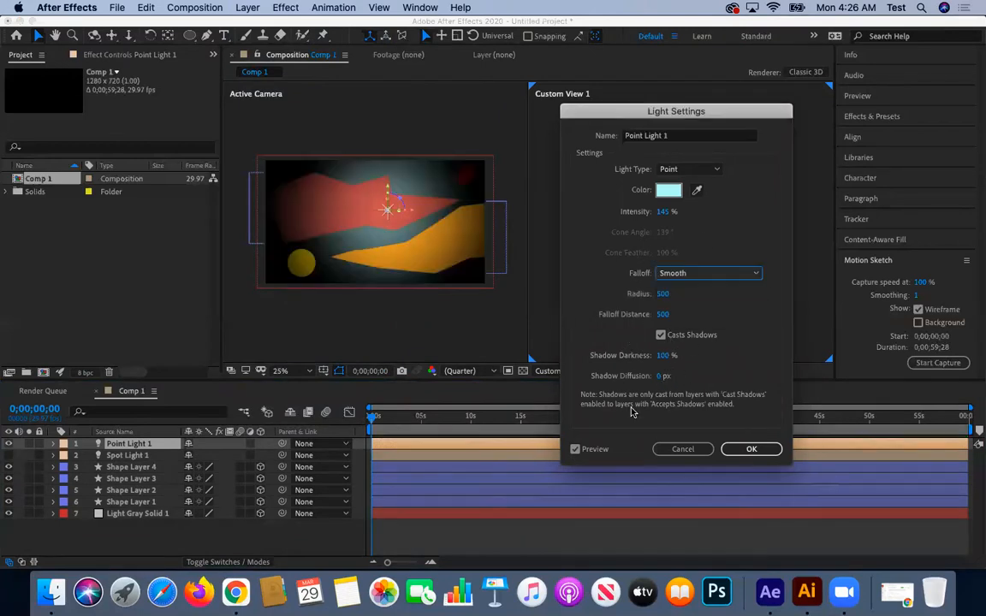
left_click(682, 274)
left_click(680, 289)
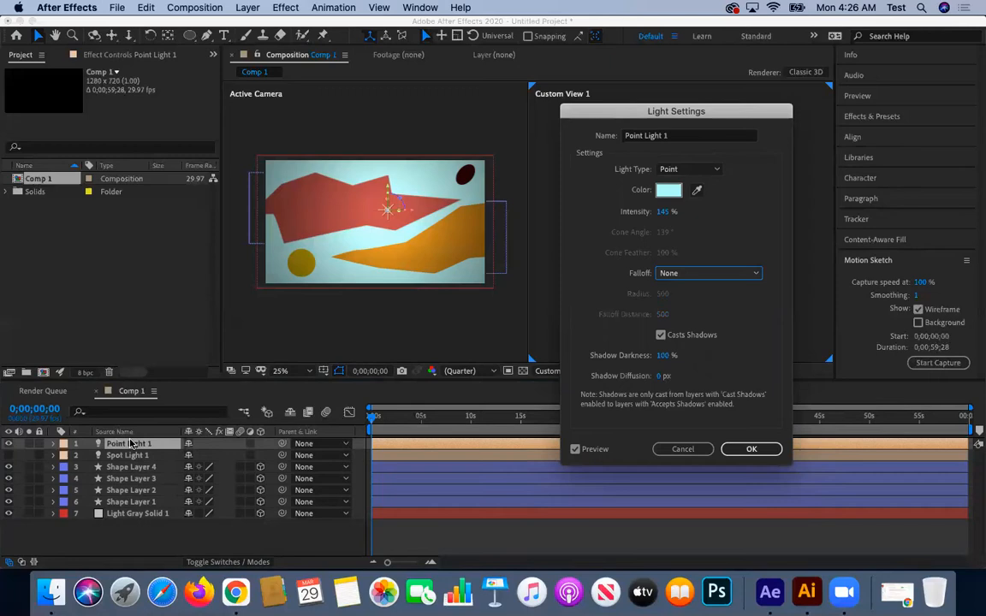
left_click_drag(676, 120, 890, 98)
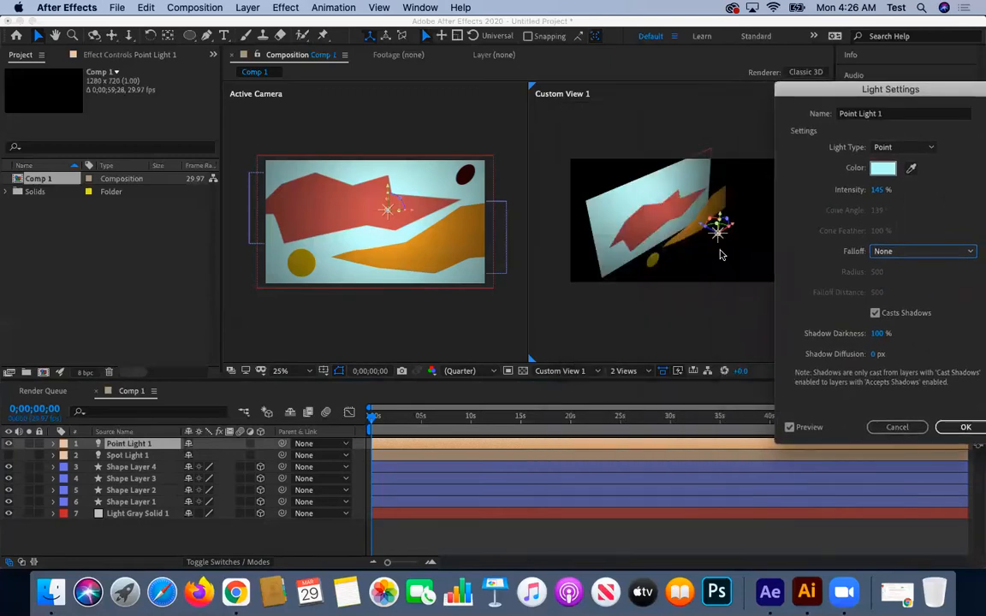
left_click(962, 433)
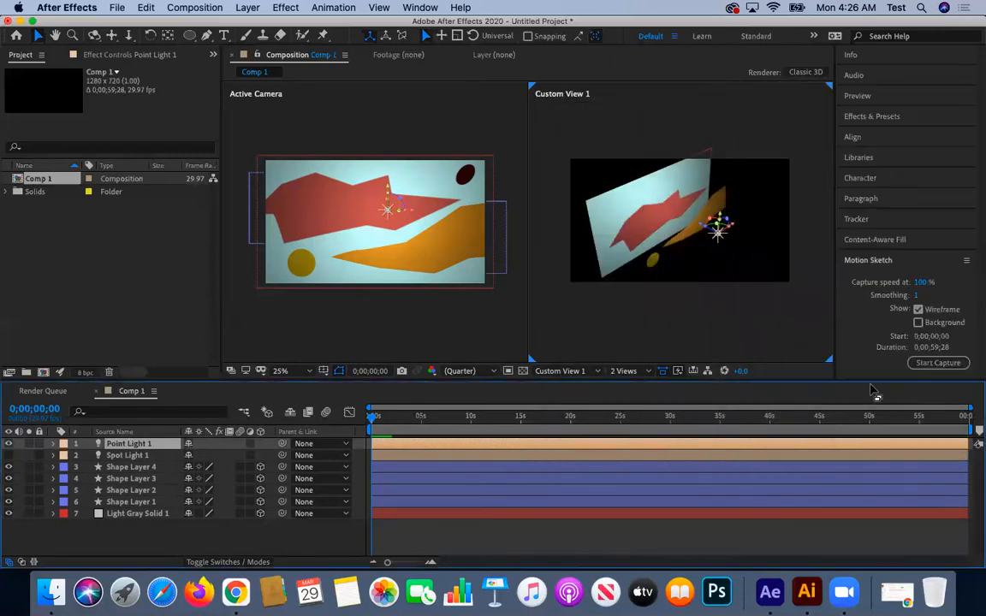
Give Point Light 1 Smooth falloff with a radius of 804 and reposition it near the red shape's right tip
left_click_drag(718, 230, 750, 291)
left_click_drag(814, 303, 717, 254)
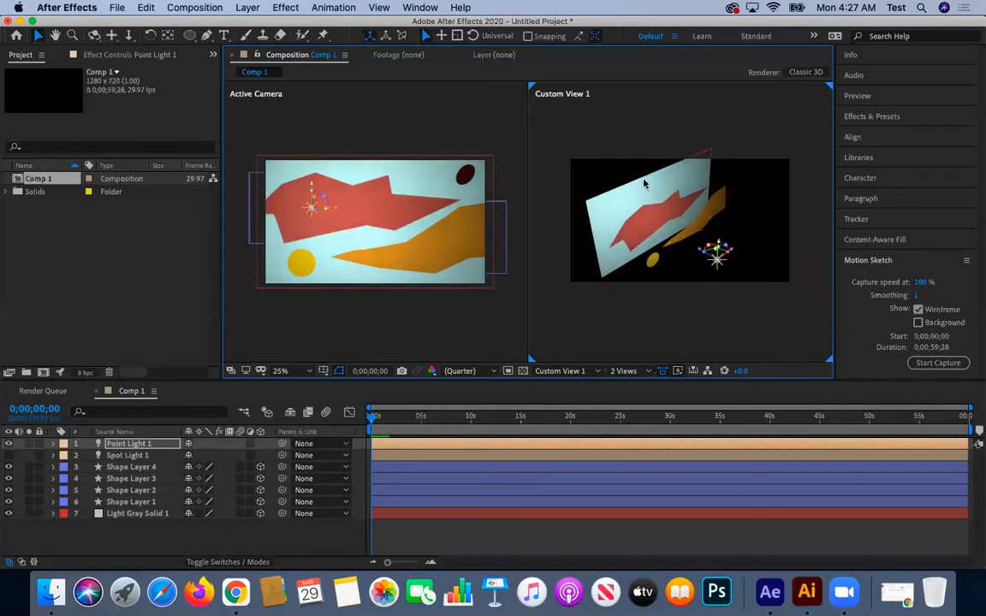
left_click(246, 8)
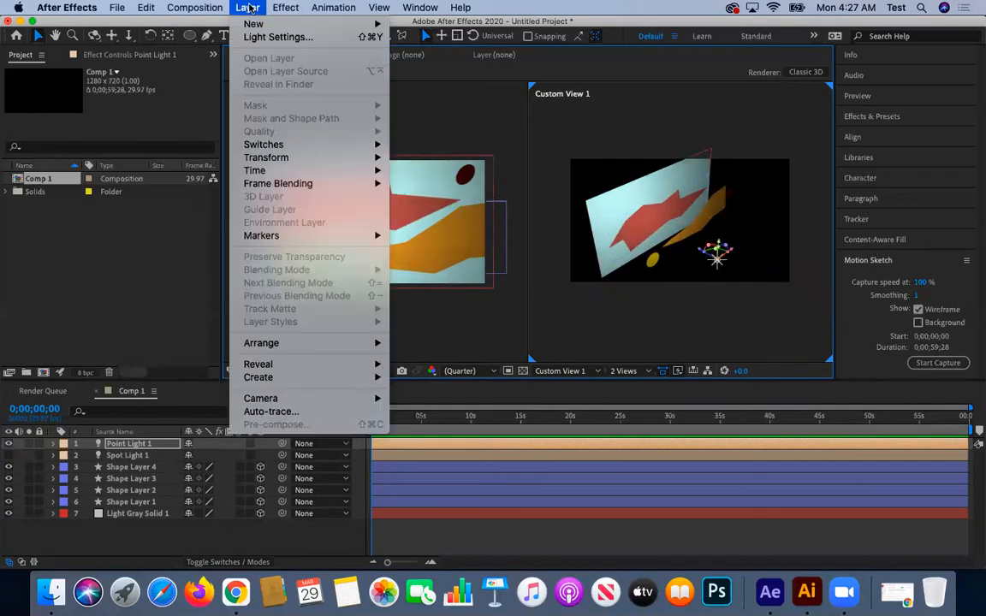
left_click(263, 37)
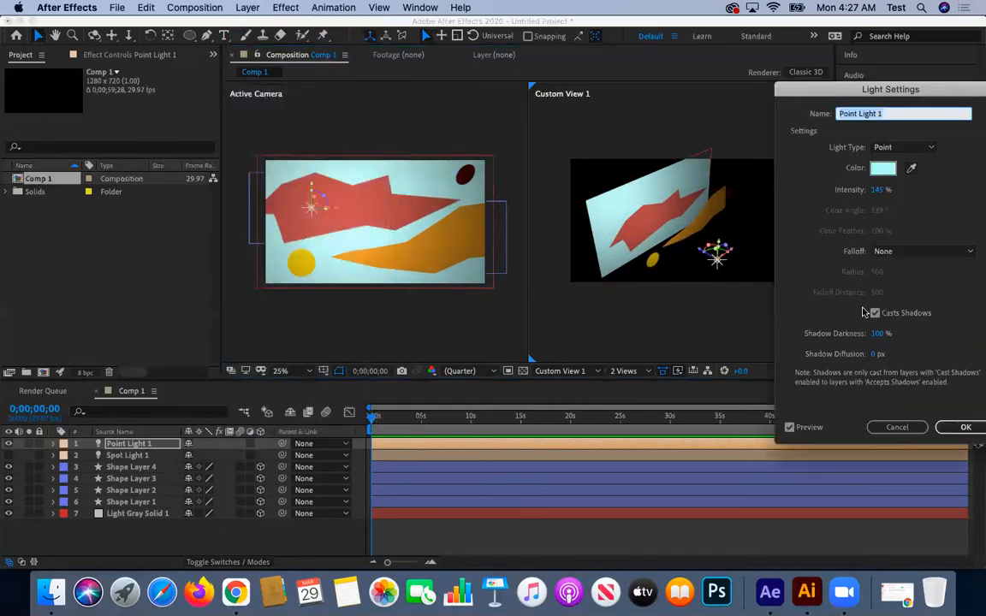
left_click(919, 251)
left_click(895, 280)
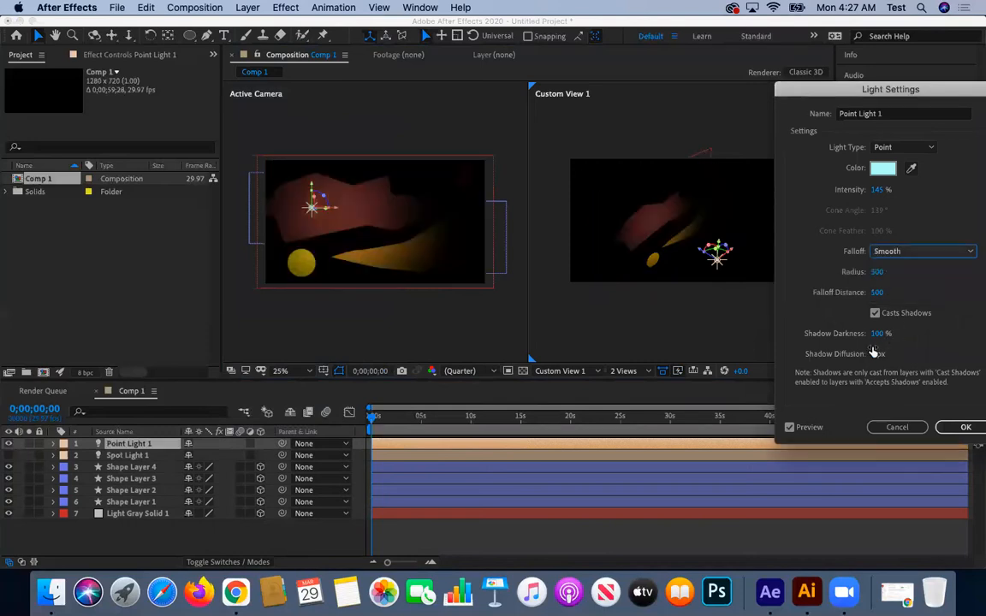
left_click_drag(878, 273, 970, 285)
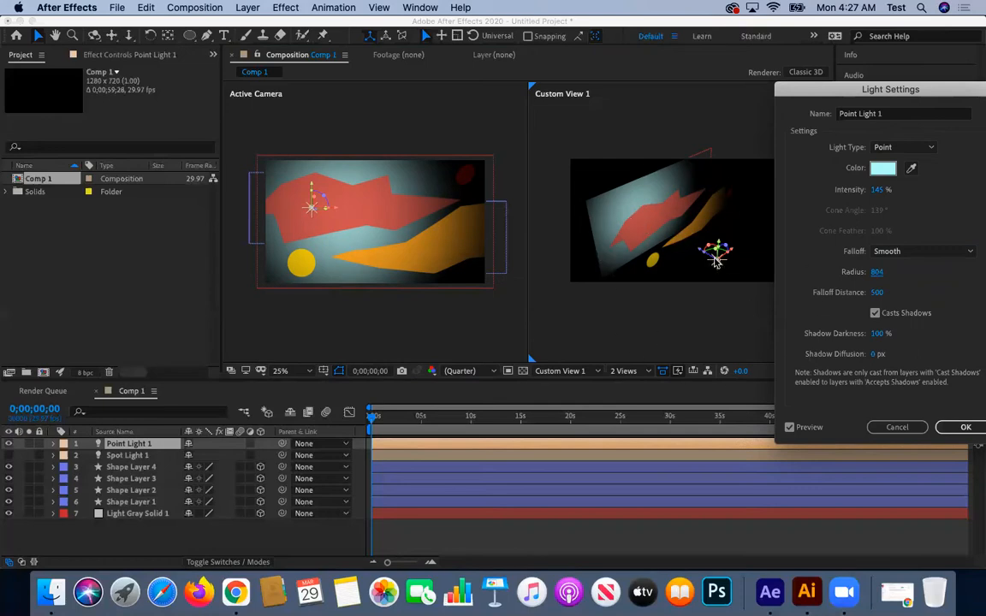
left_click(965, 426)
left_click_drag(719, 257, 743, 224)
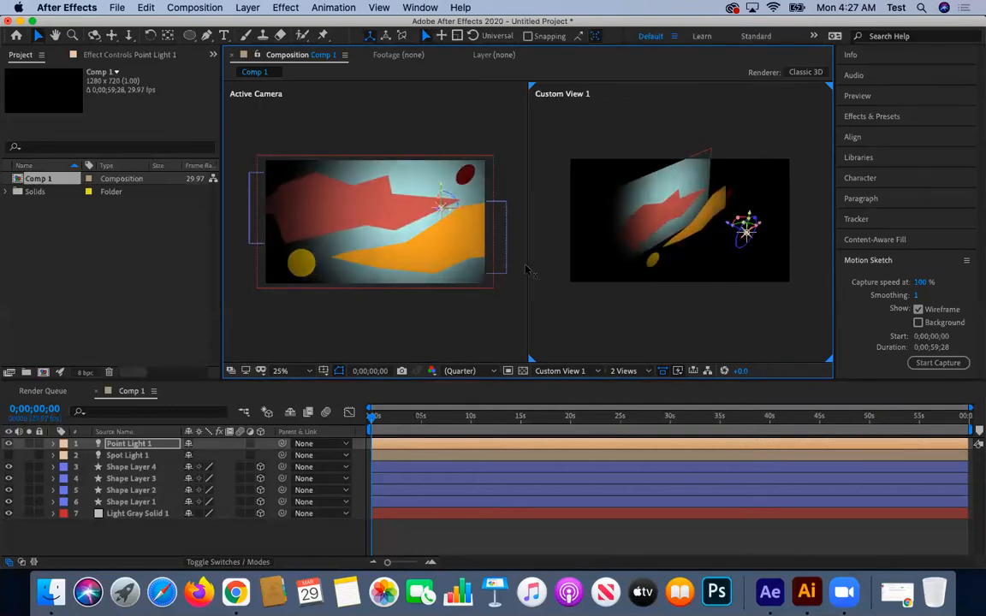
Make Spot Light 1 visible again and reduce its intensity to 23%
left_click(8, 456)
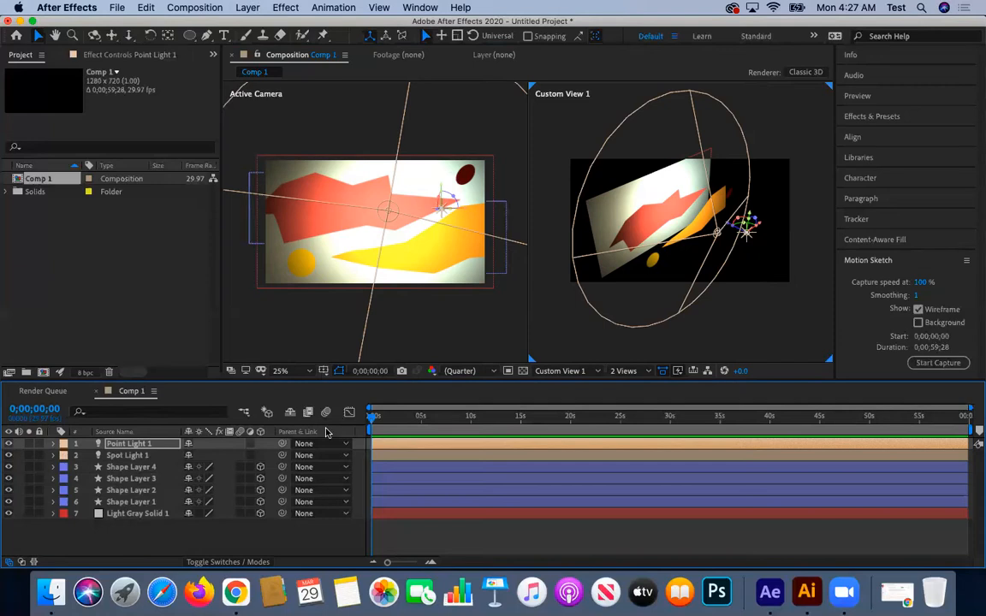
left_click(127, 455)
left_click(195, 7)
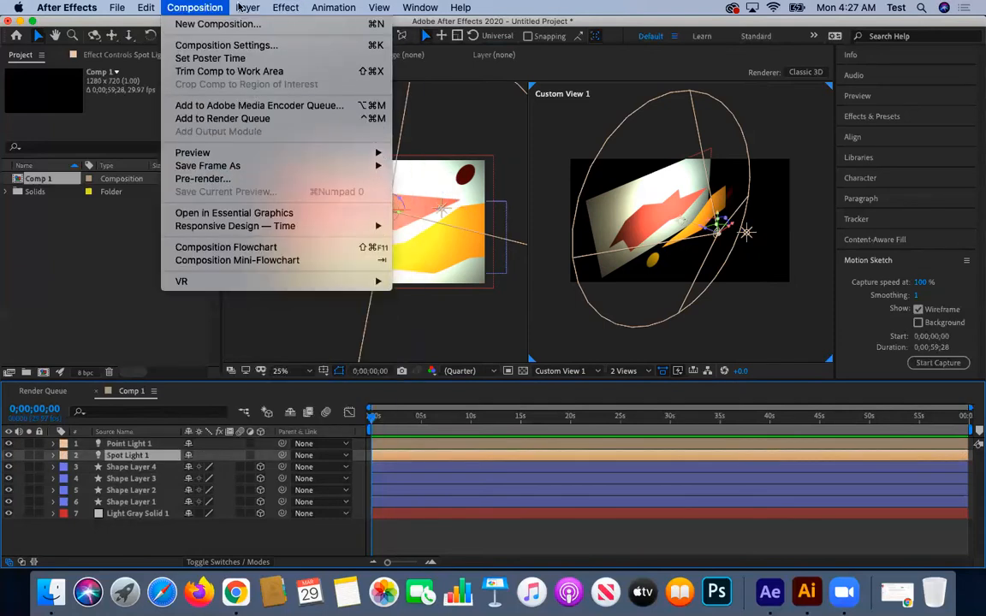
mouse_move(247, 7)
key("Return")
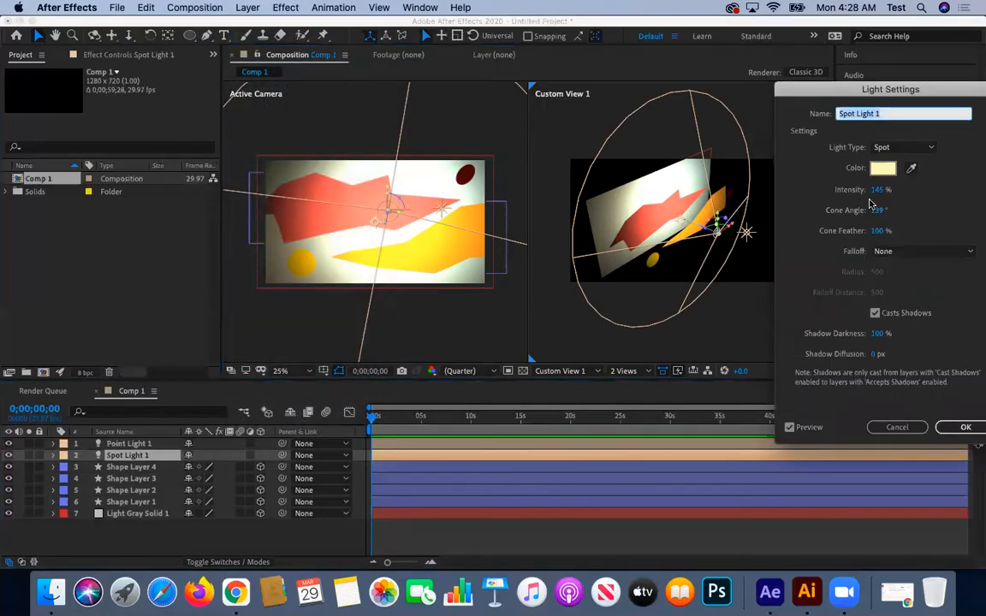
left_click_drag(876, 190, 823, 200)
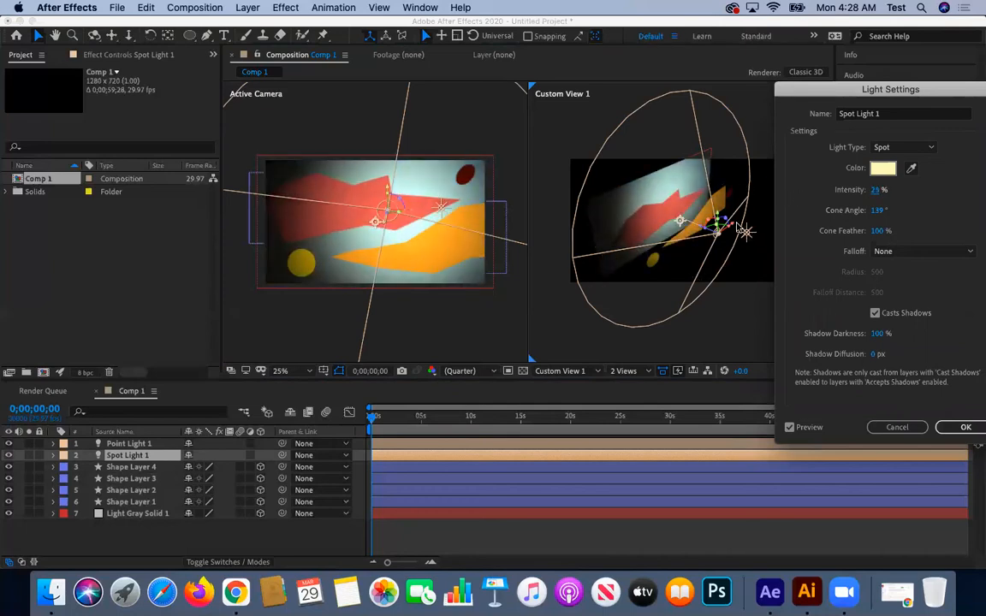
left_click(962, 427)
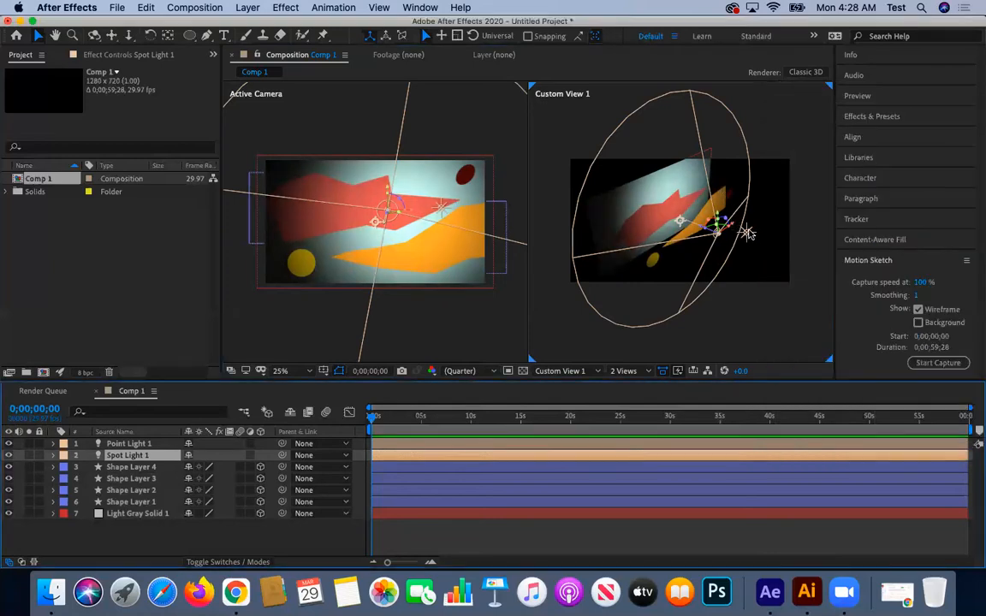
Move Spot Light 1 just past the left edge of the frame and set its intensity to 66%
left_click_drag(717, 231, 612, 264)
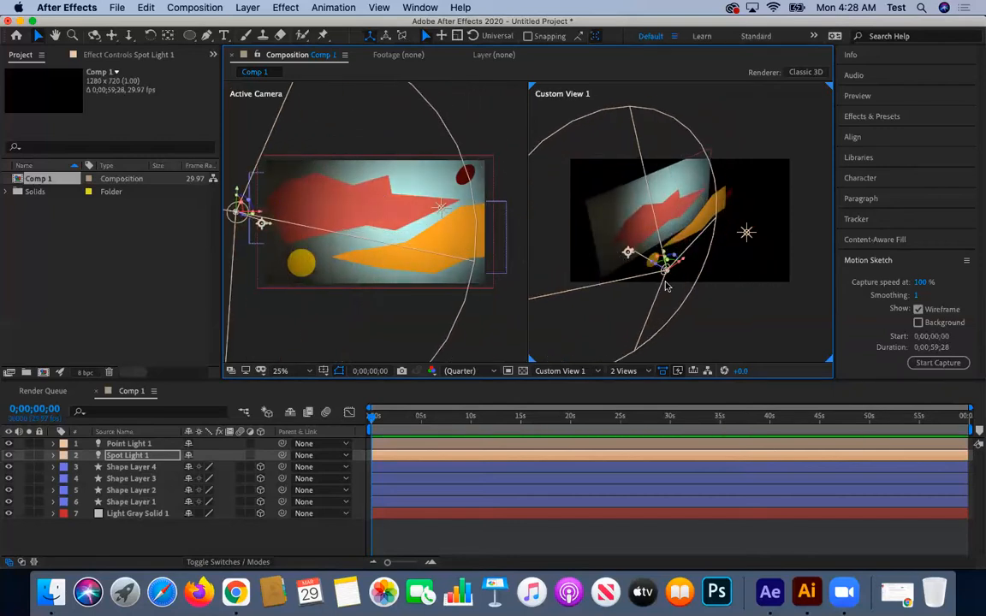
left_click(247, 8)
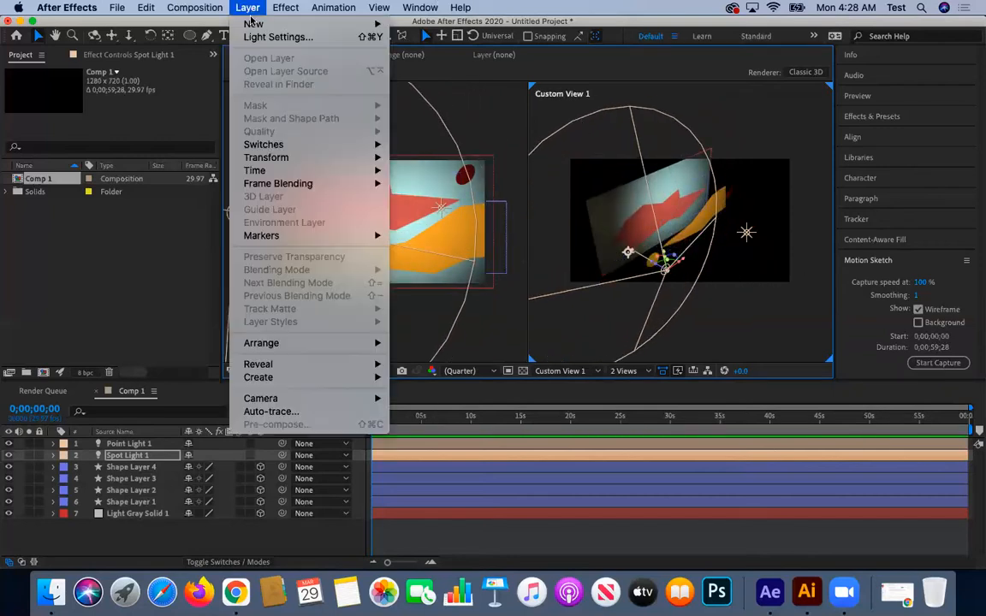
left_click(249, 38)
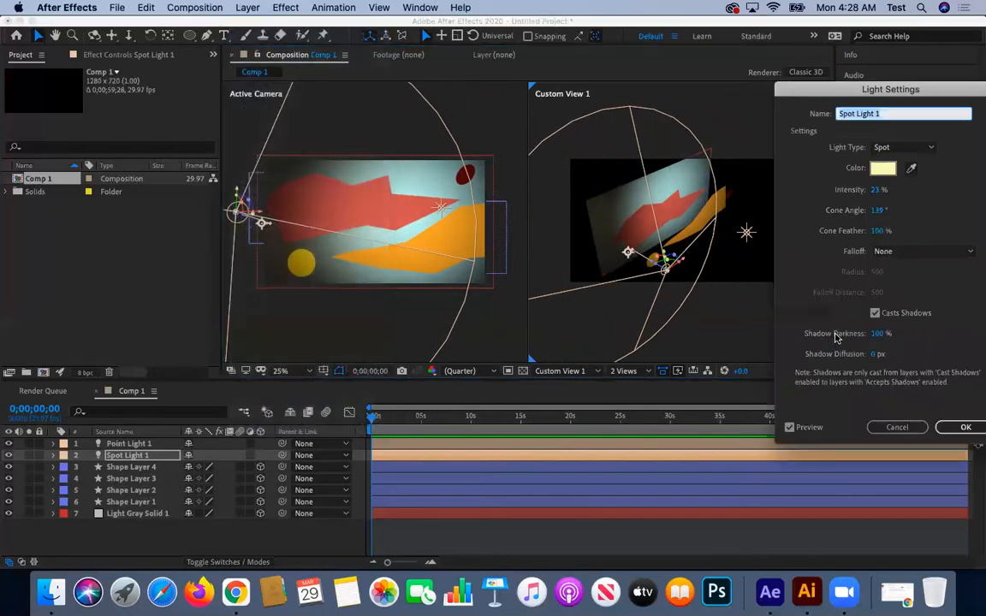
left_click(874, 190)
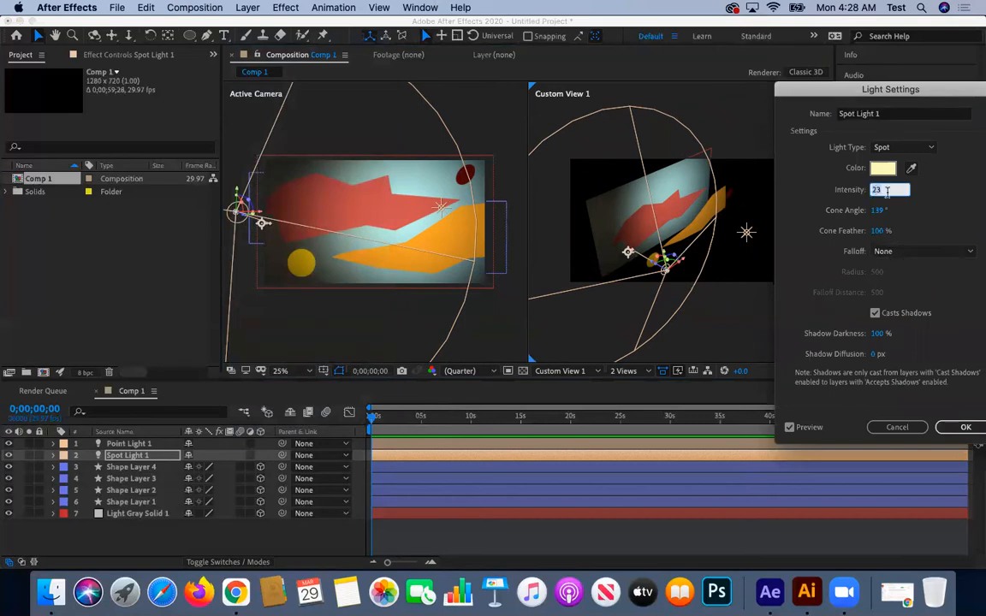
type("66")
key("Return")
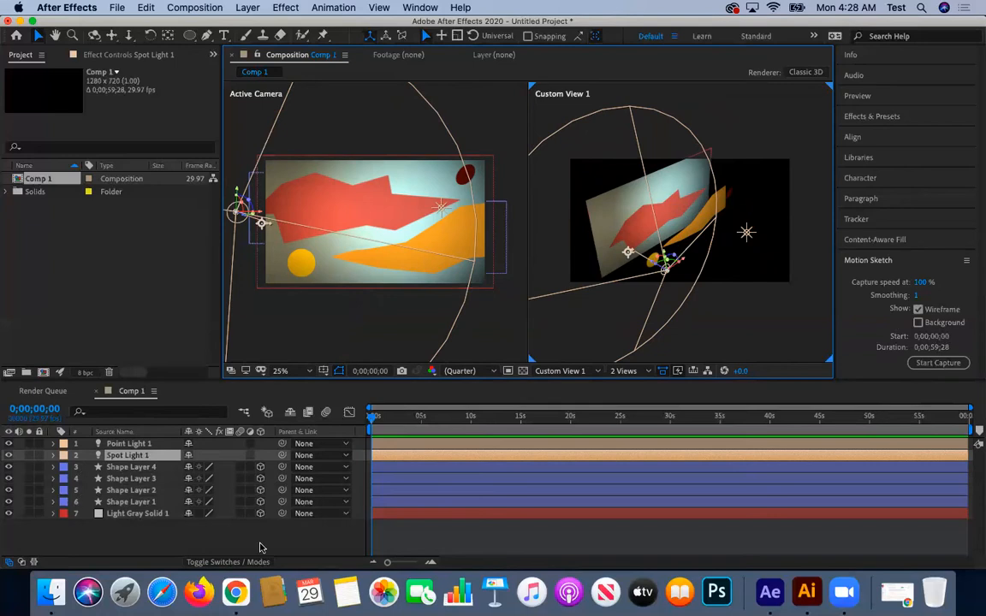
Examine Spot Light 1's transform and light options, including falloff and shadow settings, and collapse them
left_click(54, 456)
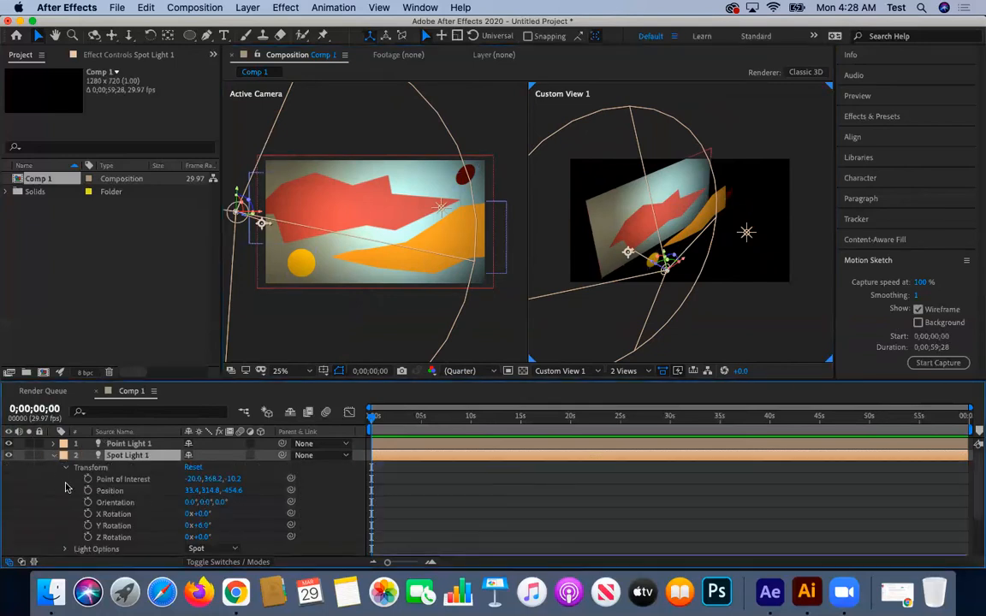
scroll(79, 546, "down", 2)
left_click(68, 532)
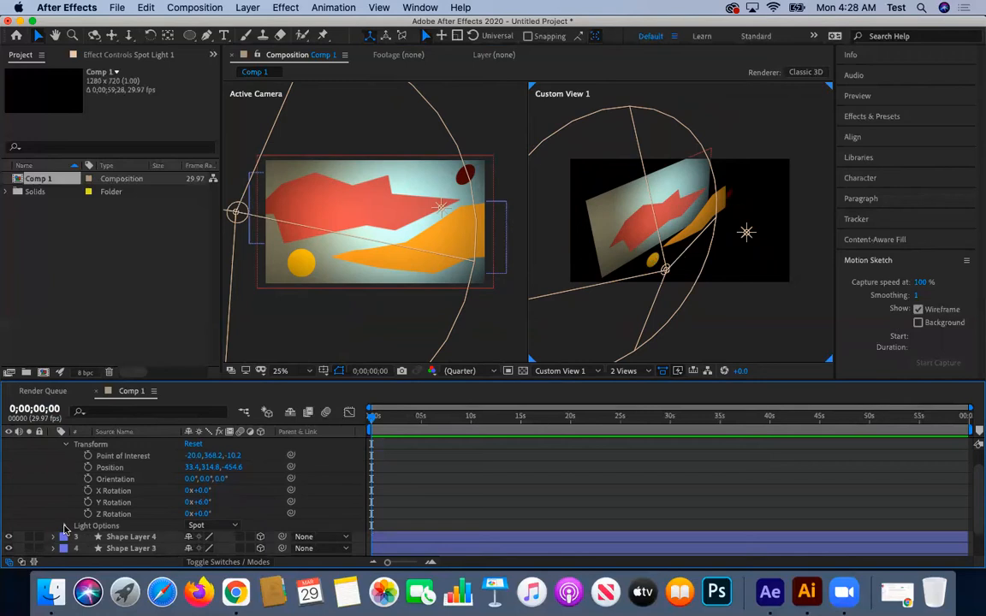
scroll(65, 466, "up", 2)
scroll(63, 507, "down", 2)
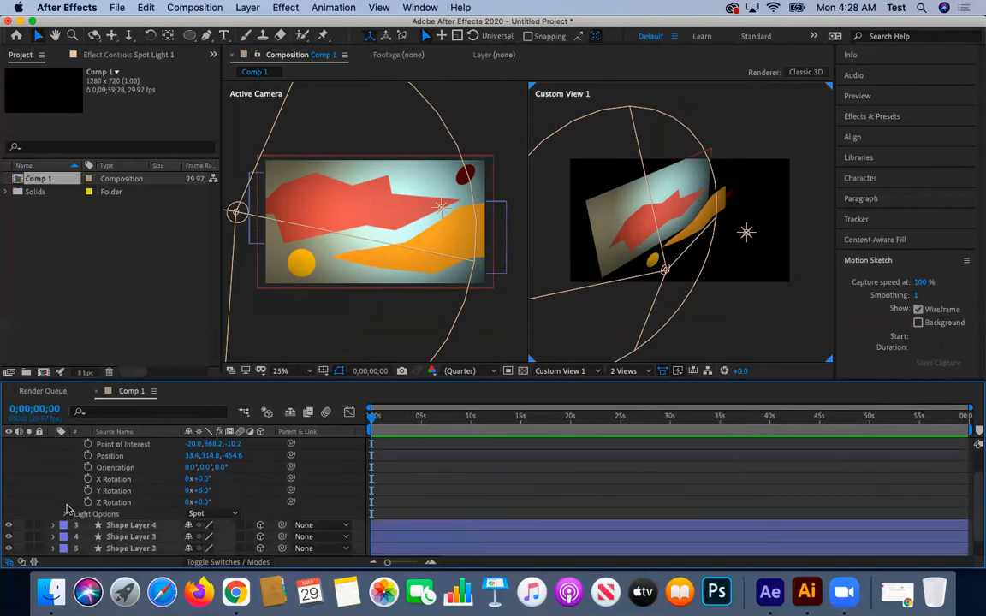
left_click(66, 516)
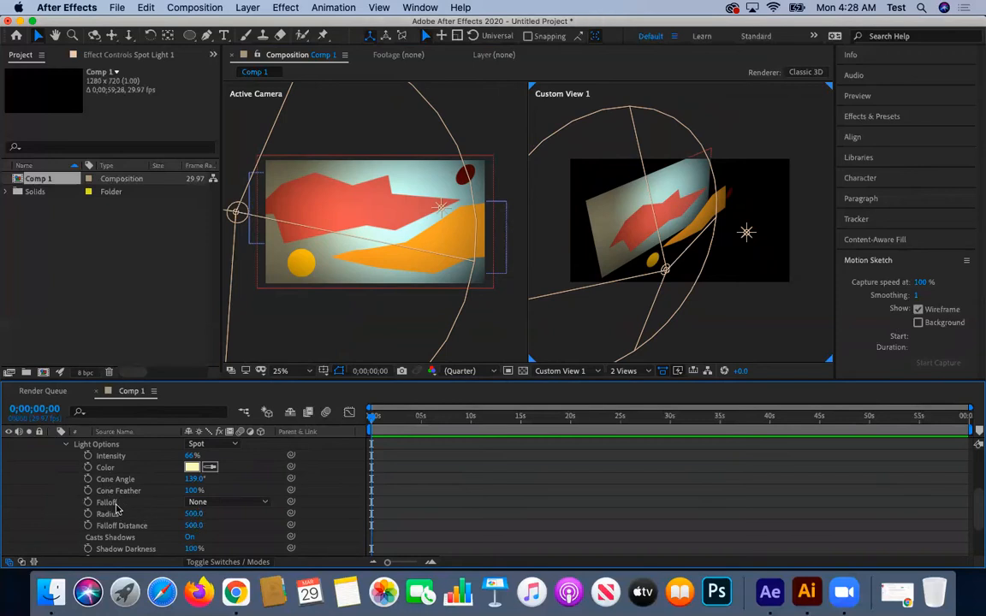
scroll(110, 480, "down", 1)
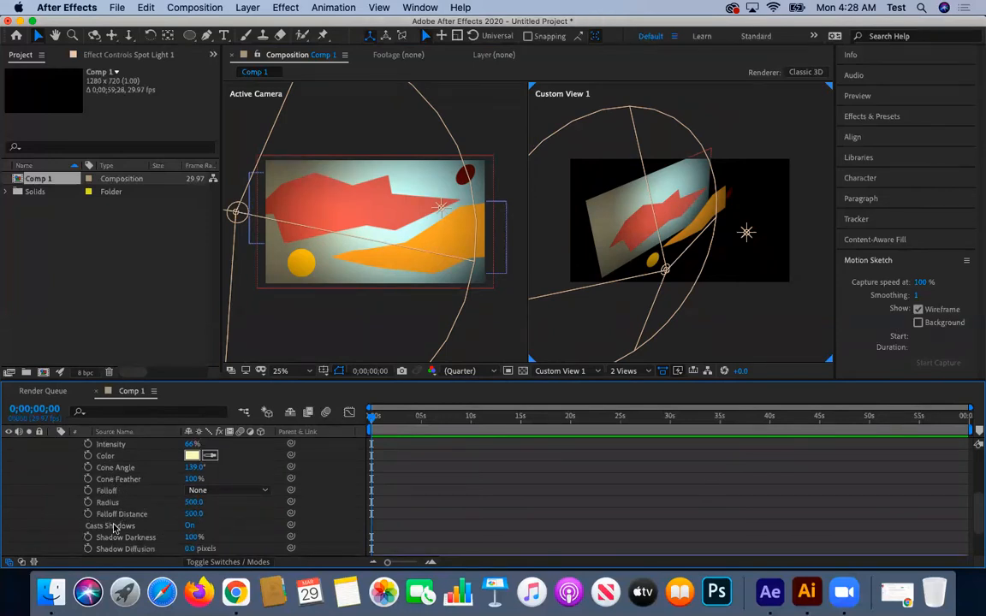
scroll(132, 528, "down", 1)
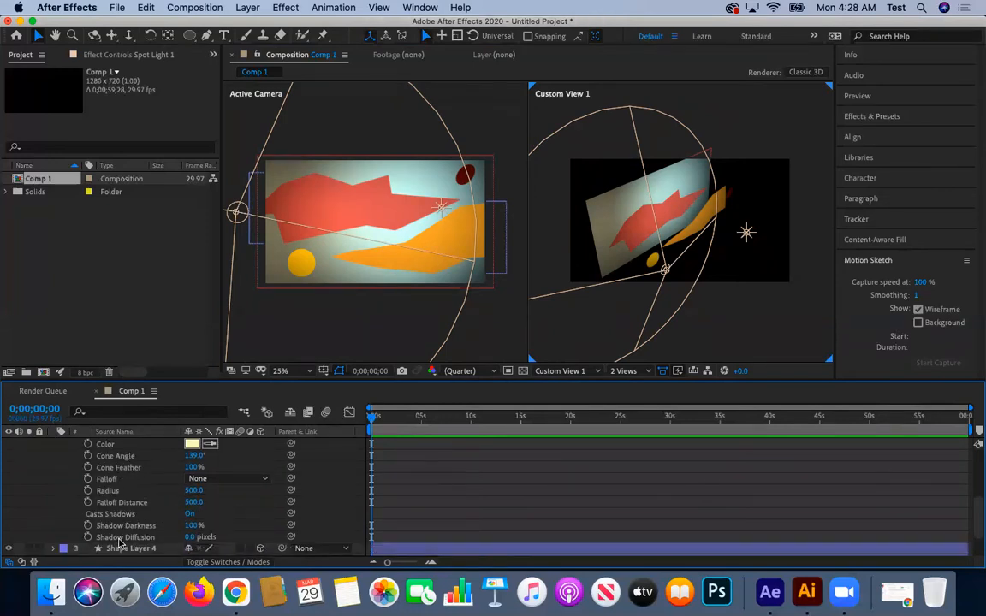
scroll(120, 534, "up", 8)
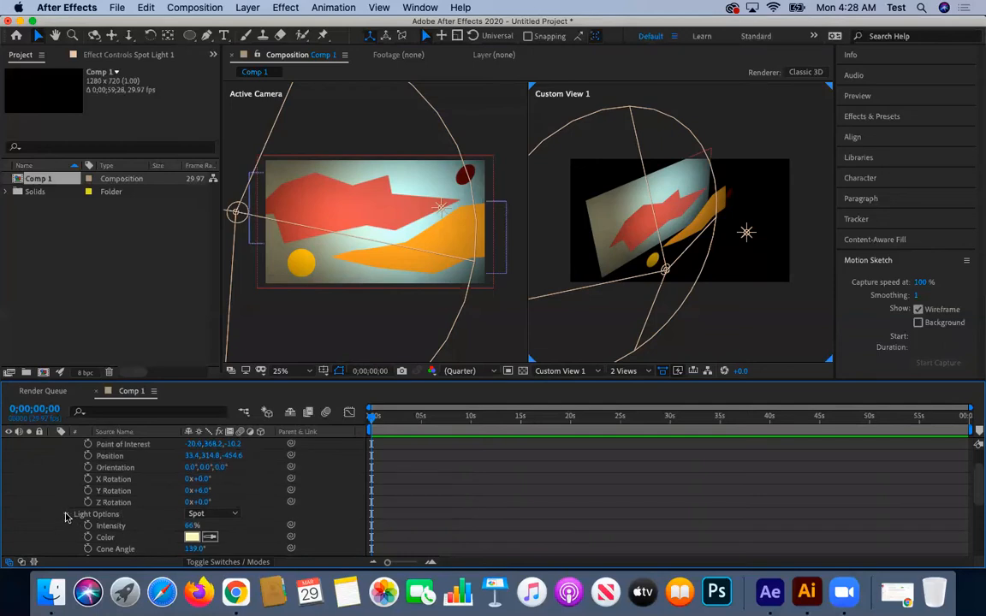
left_click(65, 514)
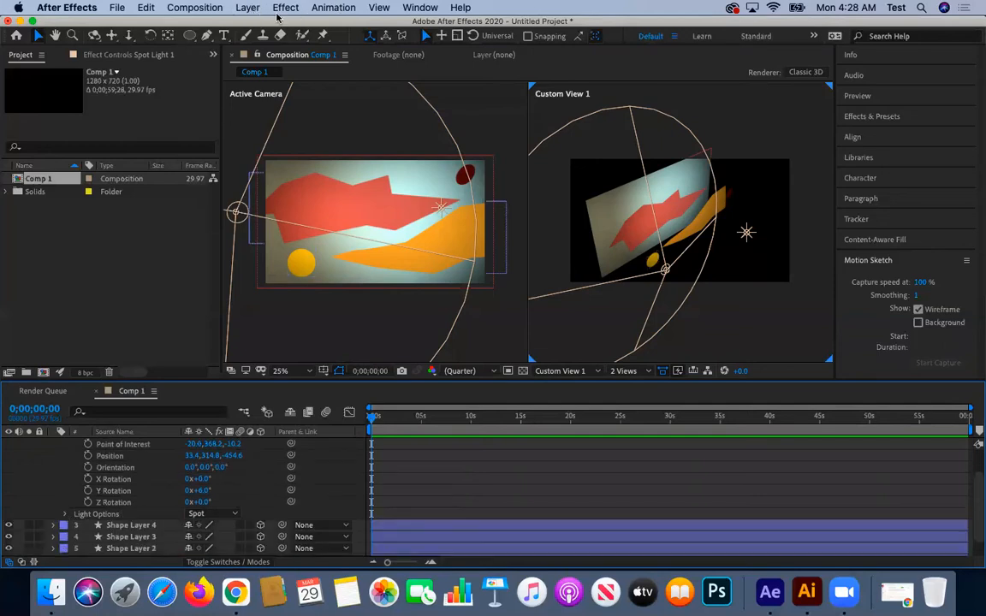
left_click(244, 8)
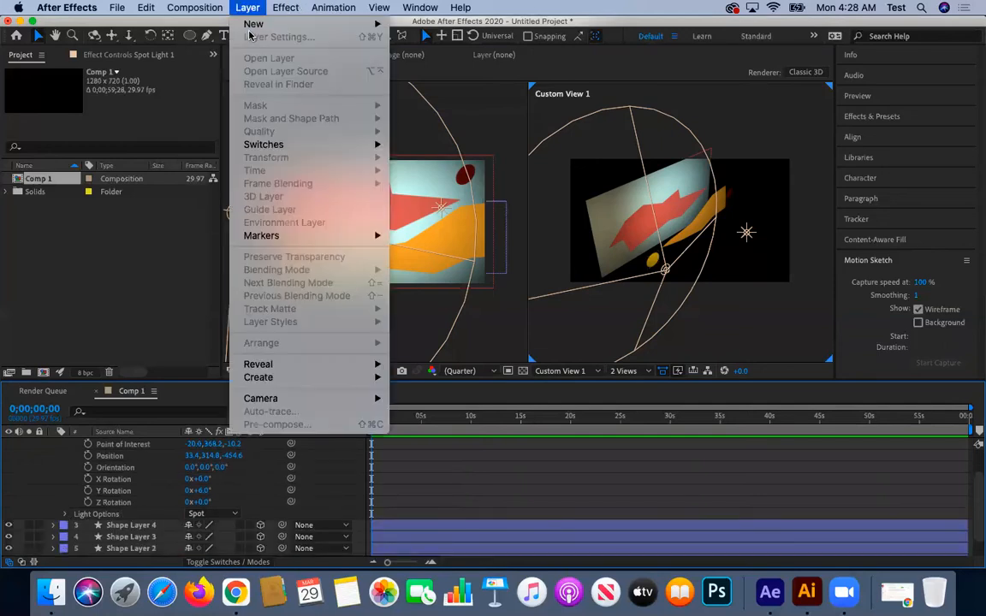
left_click(251, 4)
scroll(43, 466, "up", 3)
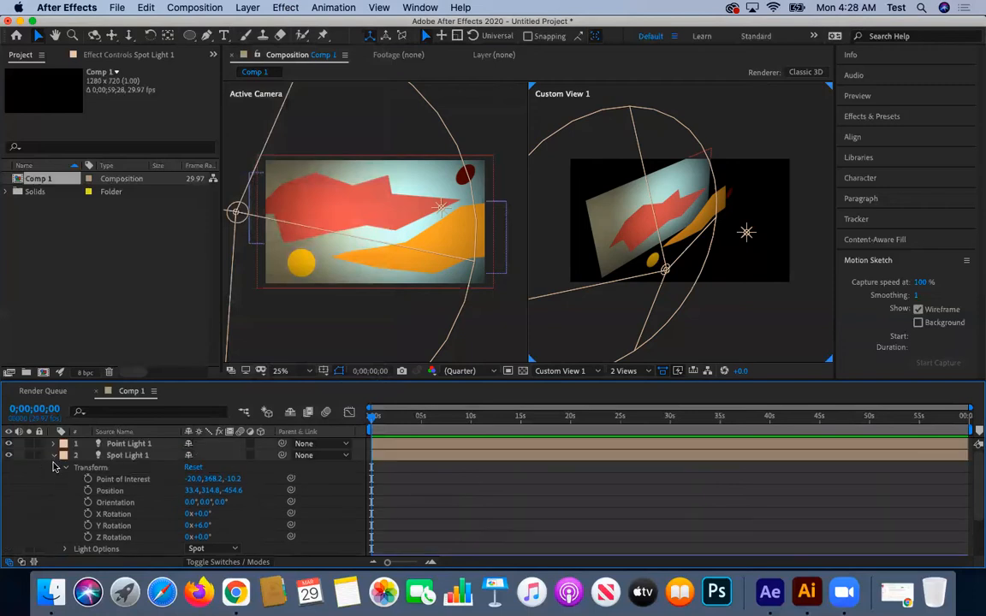
left_click(54, 456)
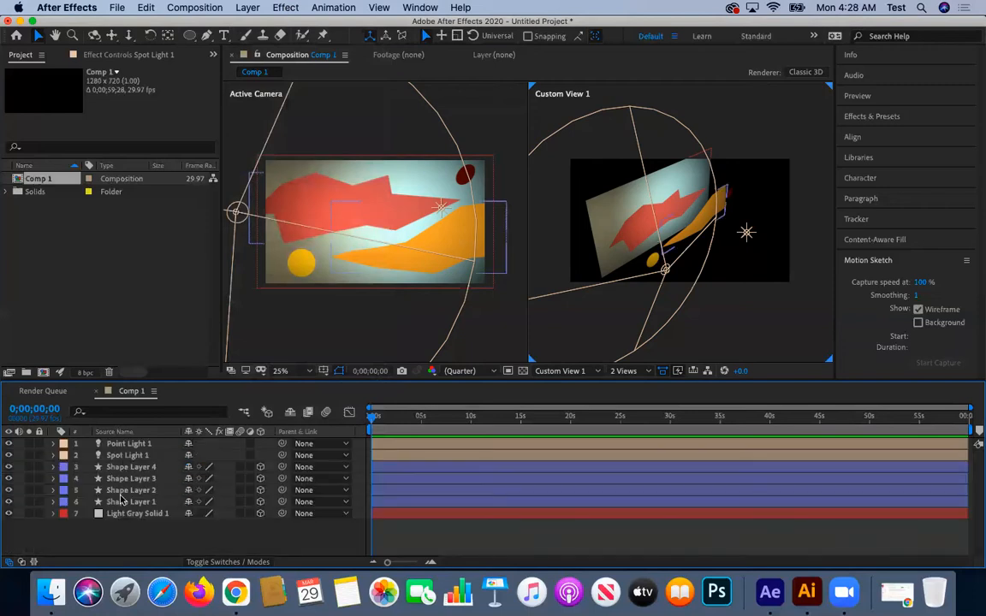
Examine Shape Layer 4's transform and material options for shadow and light settings, and collapse the layer
left_click(122, 502)
left_click(116, 502)
left_click(102, 467)
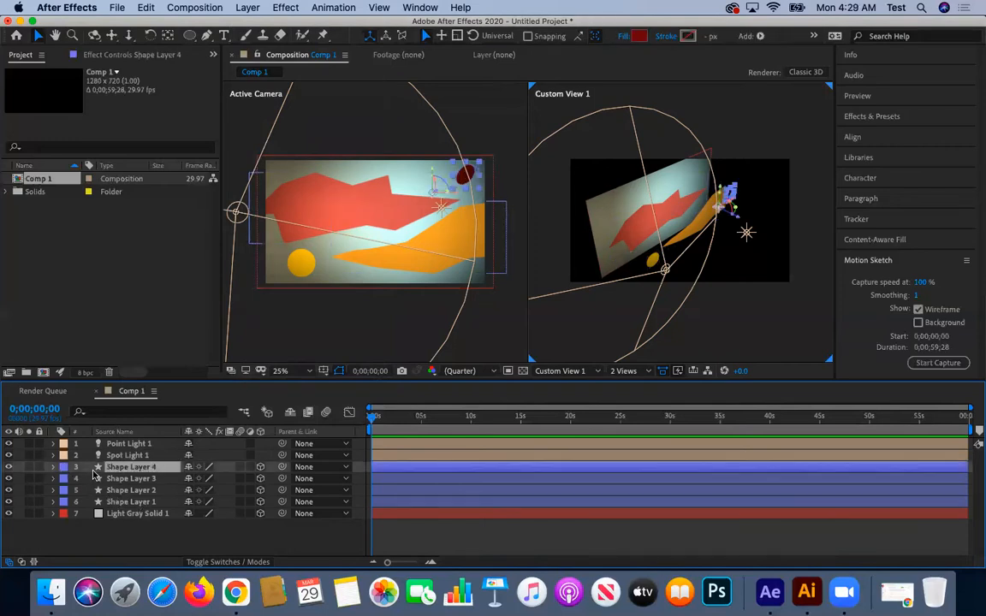
scroll(123, 514, "down", 3)
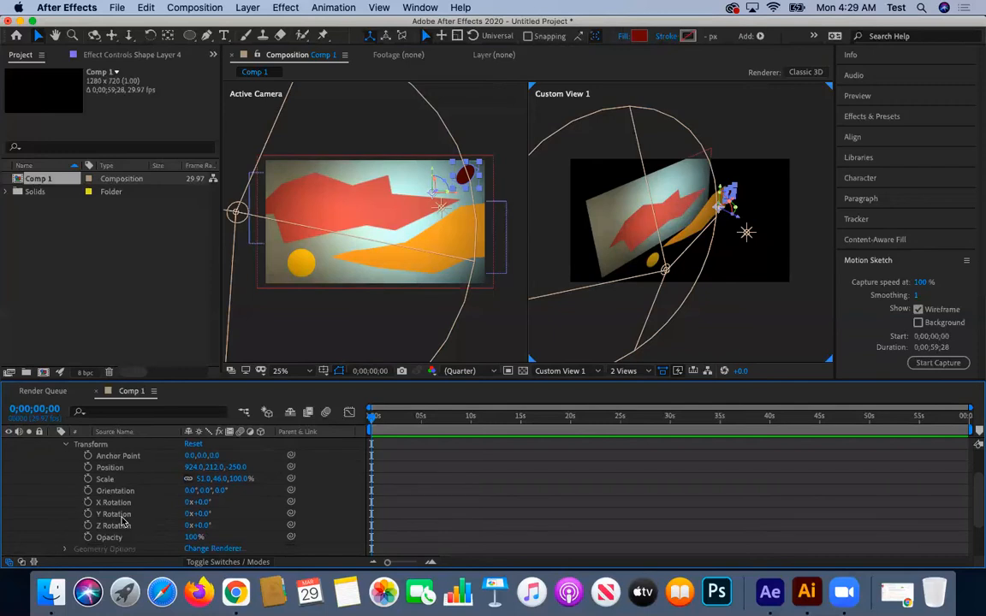
left_click(64, 537)
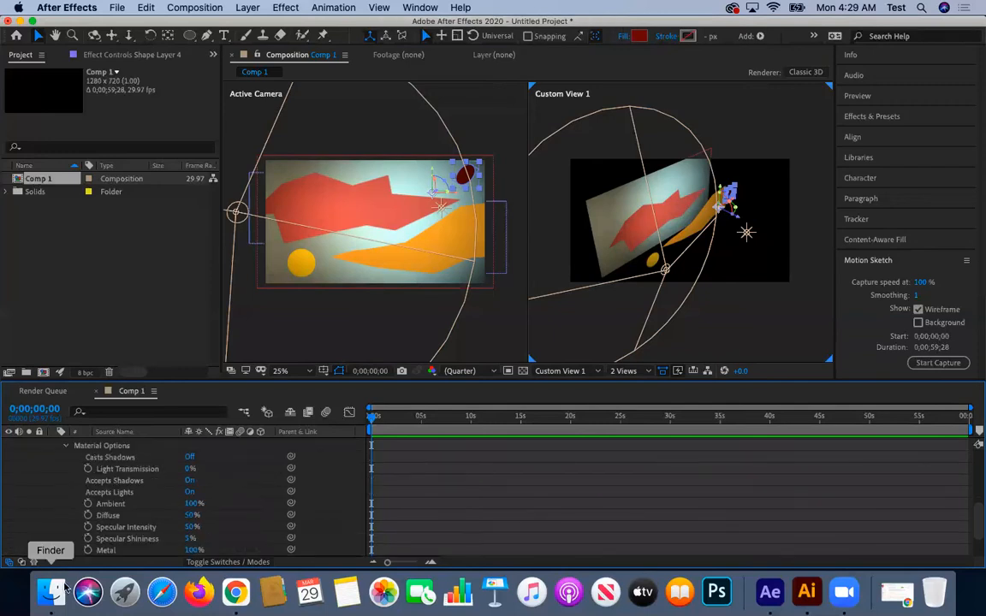
scroll(126, 469, "down", 2)
scroll(125, 466, "up", 2)
scroll(67, 469, "up", 5)
left_click(54, 468)
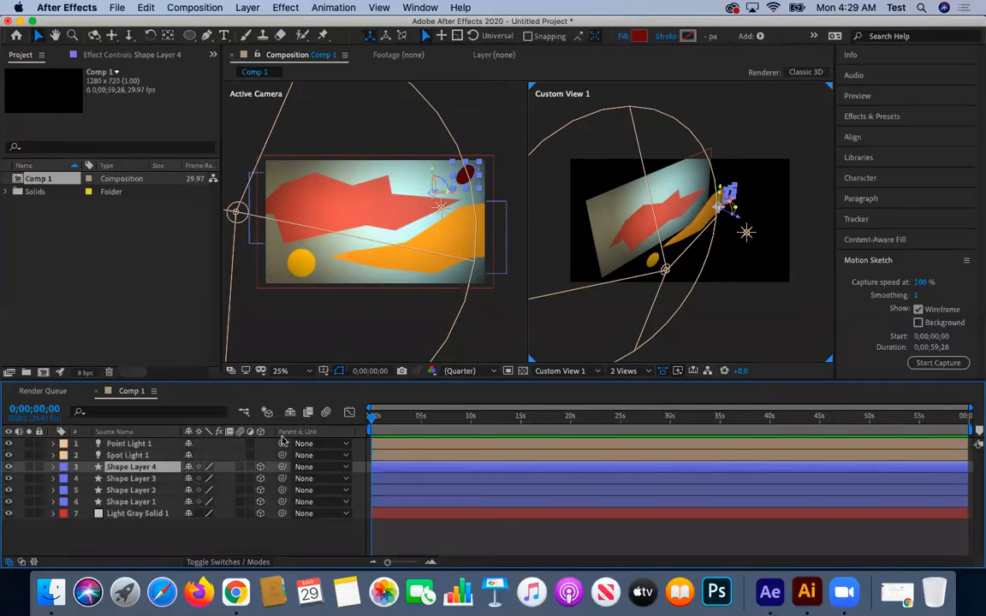
Turn on Casts Shadows in Shape Layer 4's material options and collapse the layer's properties
left_click(54, 467)
scroll(128, 511, "down", 8)
scroll(81, 508, "up", 6)
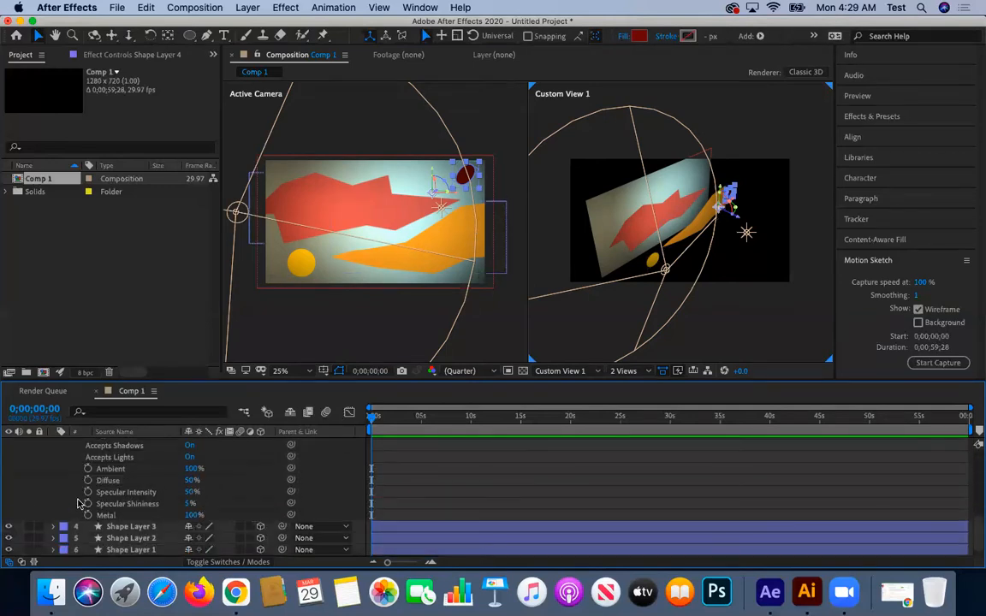
left_click(190, 480)
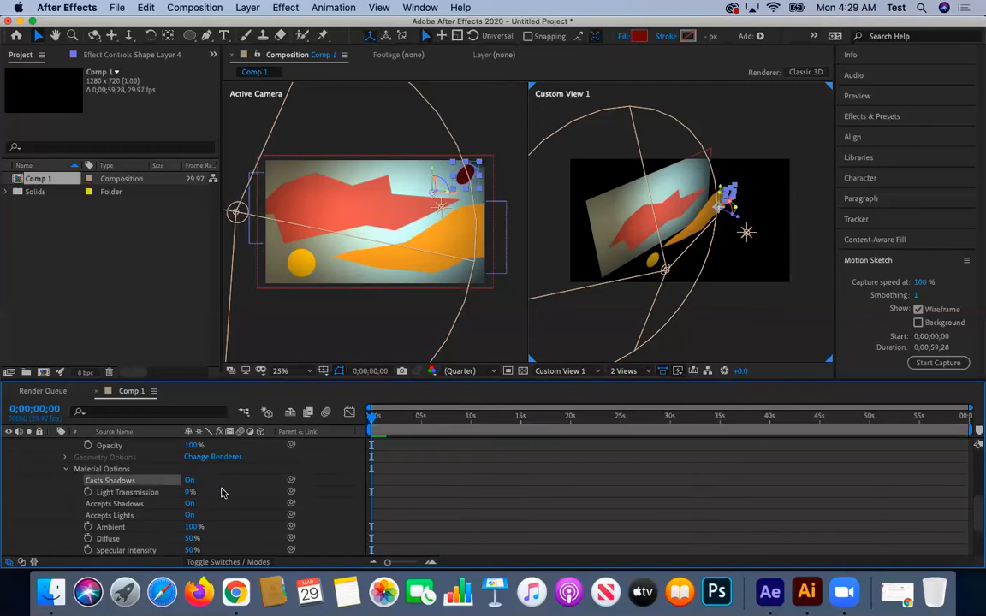
scroll(29, 464, "up", 6)
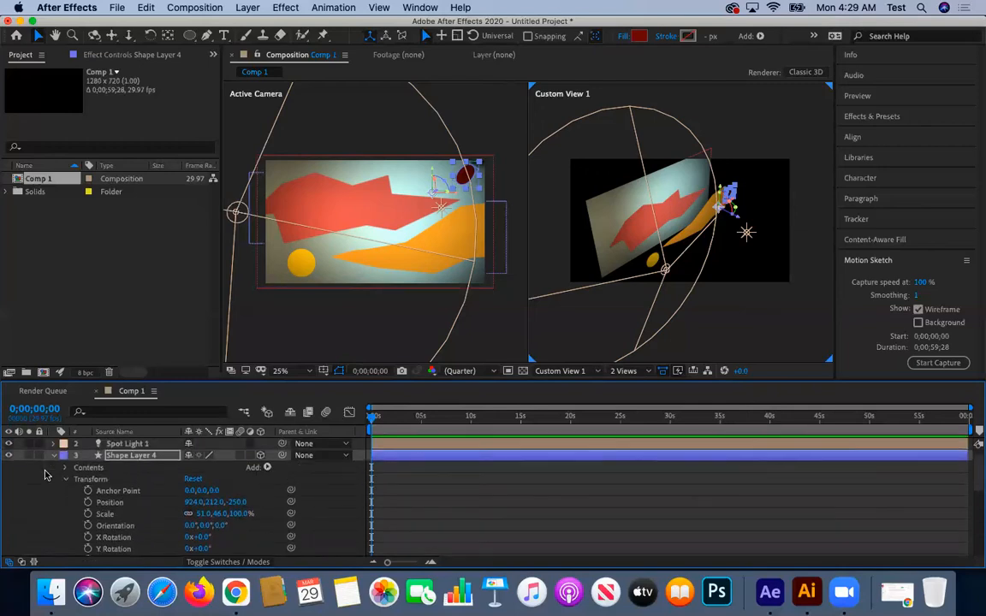
left_click(54, 468)
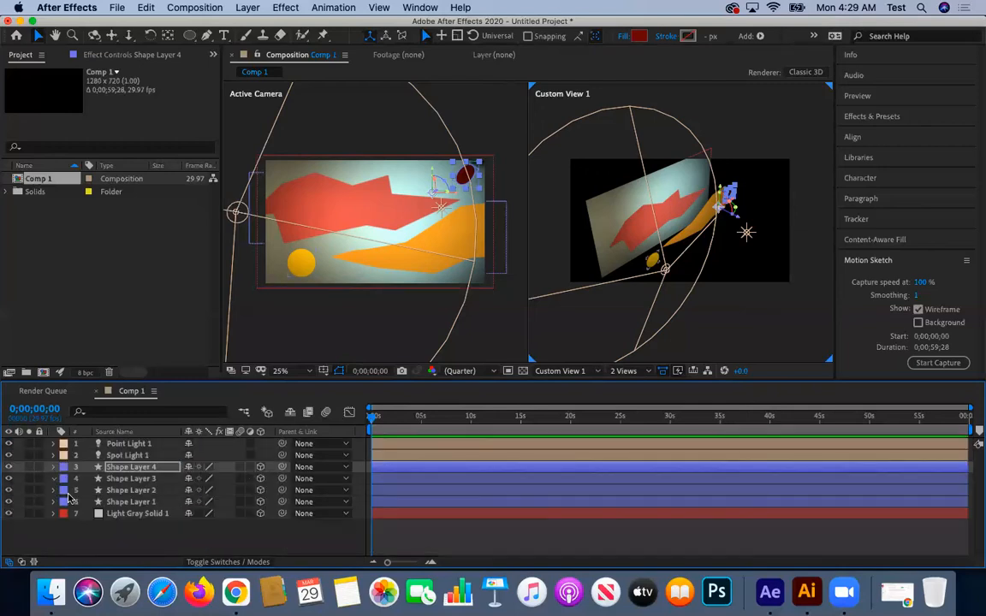
Turn on Casts Shadows in the material options of Shape Layer 3, the yellow circle, and collapse the layer
scroll(68, 497, "down", 5)
left_click(65, 527)
scroll(65, 532, "down", 3)
scroll(169, 490, "up", 2)
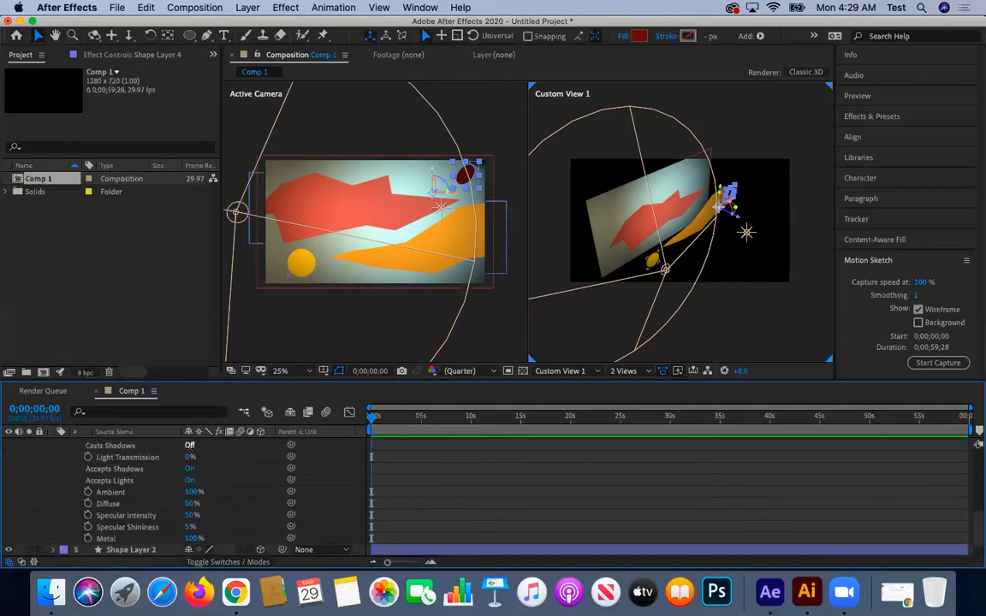
left_click(189, 446)
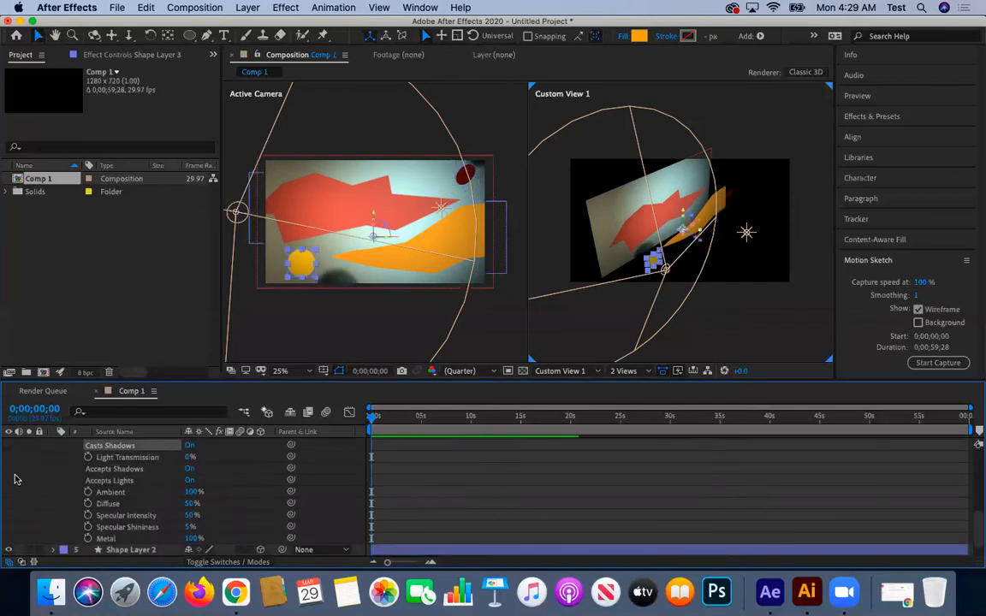
scroll(60, 471, "up", 10)
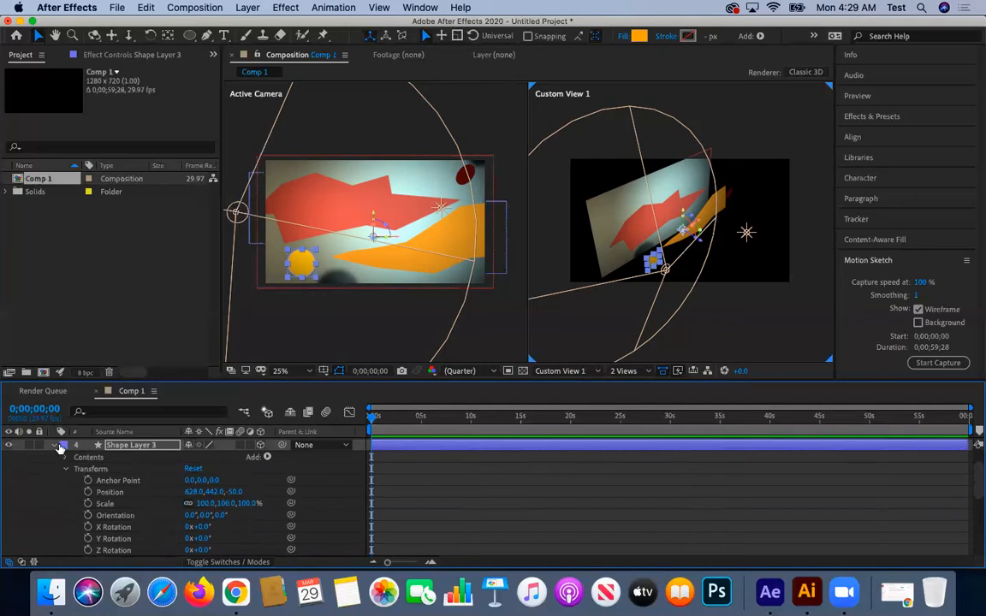
left_click(48, 502)
left_click(54, 444)
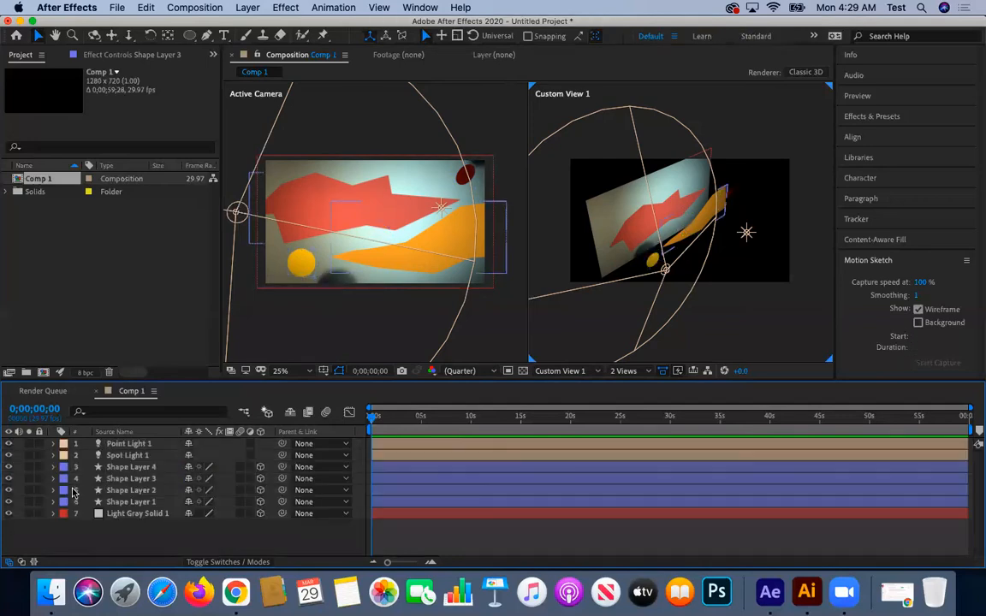
Turn on Casts Shadows in the material options of Shape Layer 2, the orange shape, and collapse the layer
left_click(52, 479)
left_click(52, 444)
left_click(54, 490)
scroll(105, 497, "down", 5)
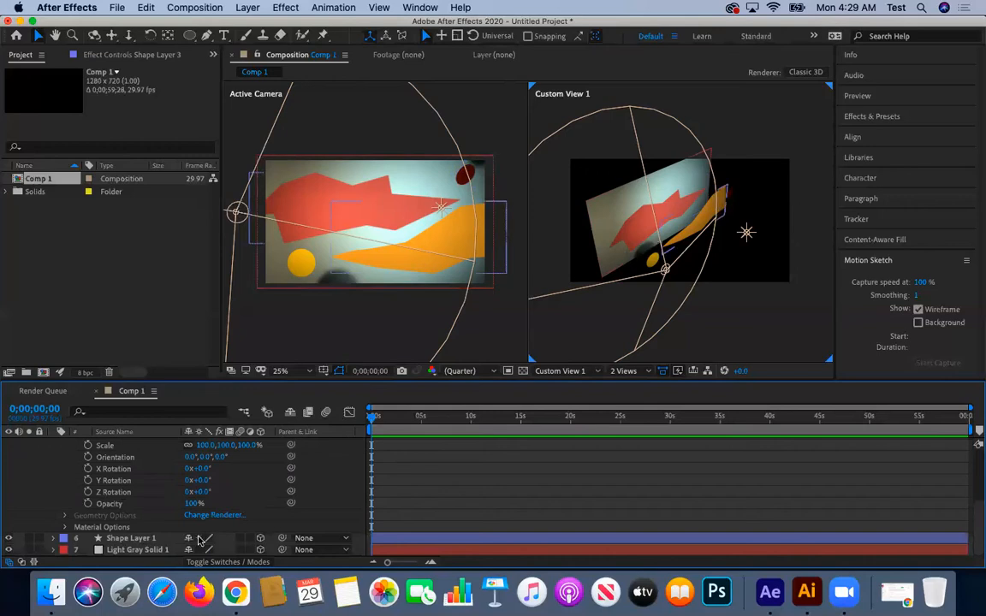
left_click(67, 526)
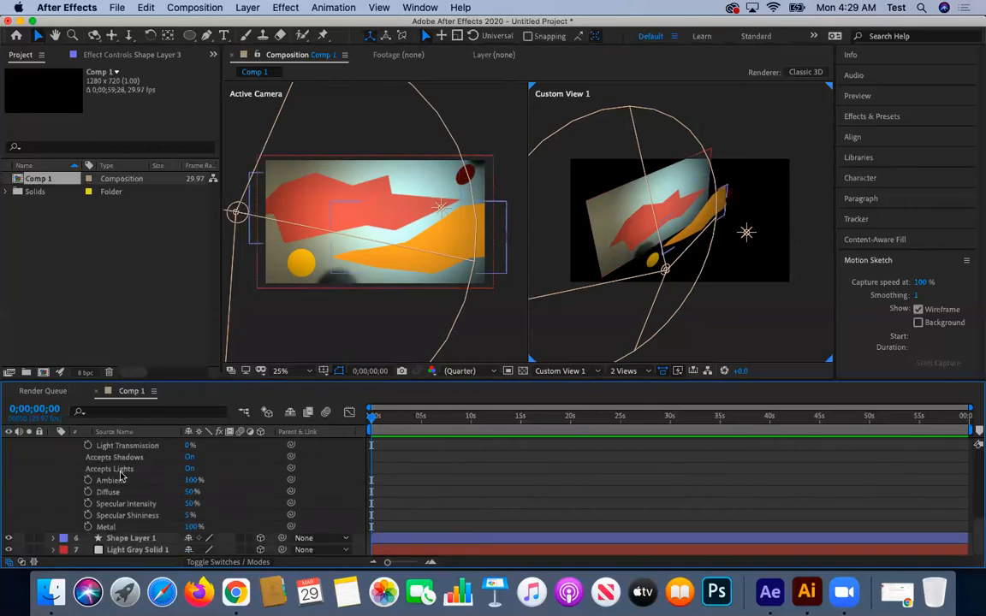
scroll(118, 479, "up", 2)
left_click(191, 456)
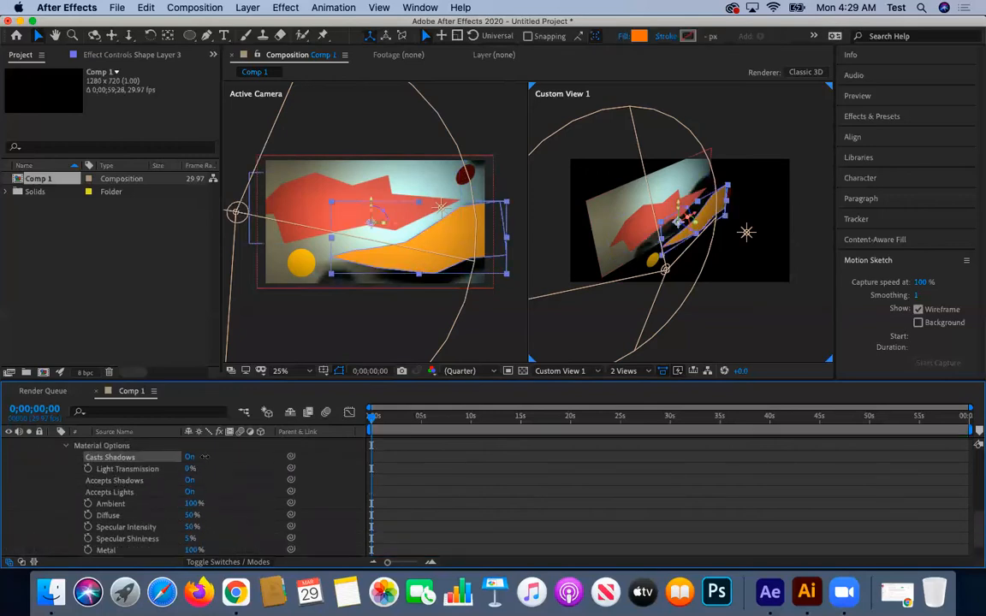
scroll(68, 466, "up", 5)
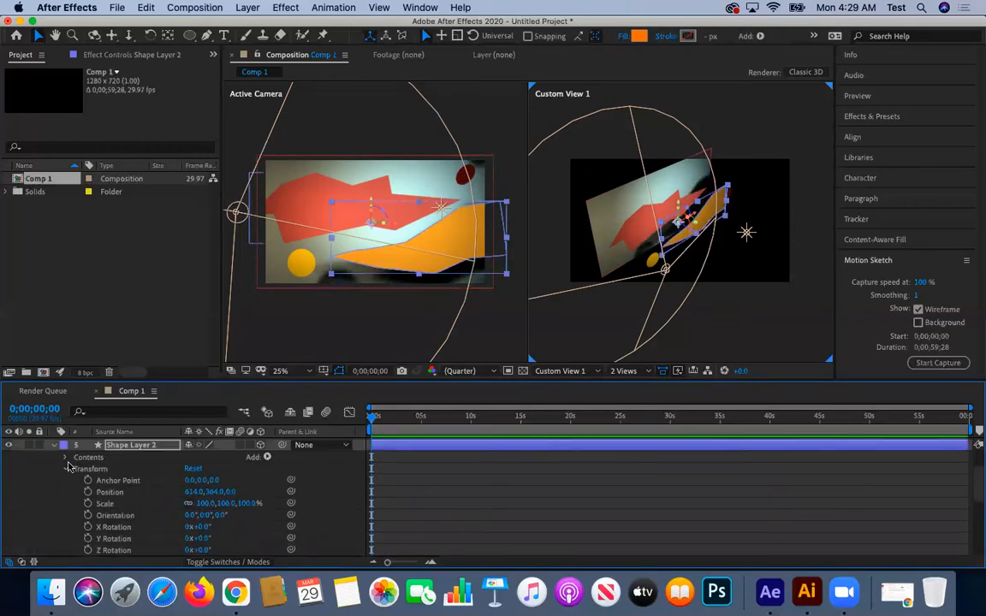
left_click(54, 446)
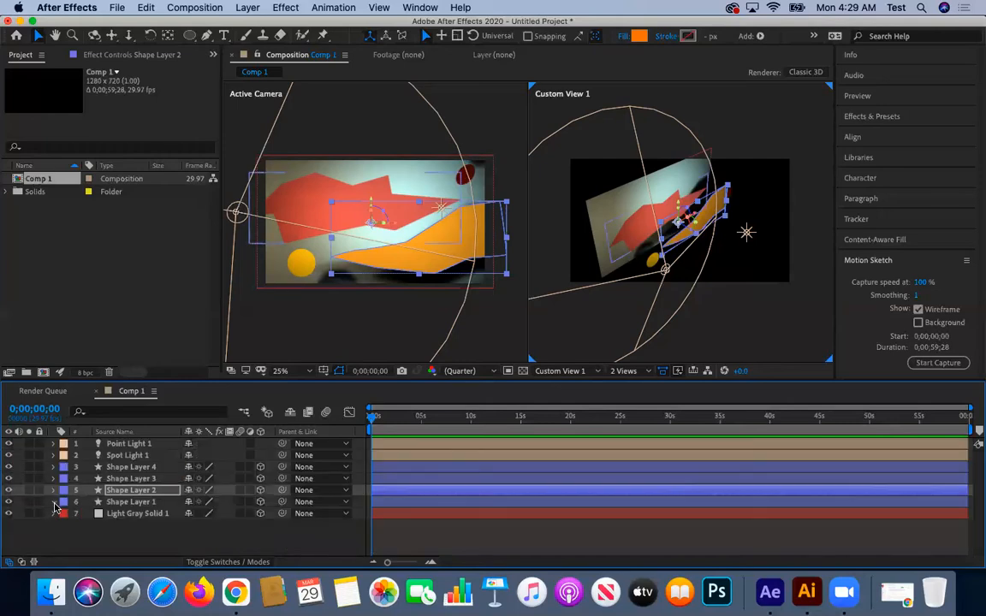
Turn on Casts Shadows in the material options of Shape Layer 1, the red shape, and collapse the layer
left_click(54, 502)
scroll(154, 540, "down", 3)
left_click(65, 539)
scroll(72, 514, "down", 3)
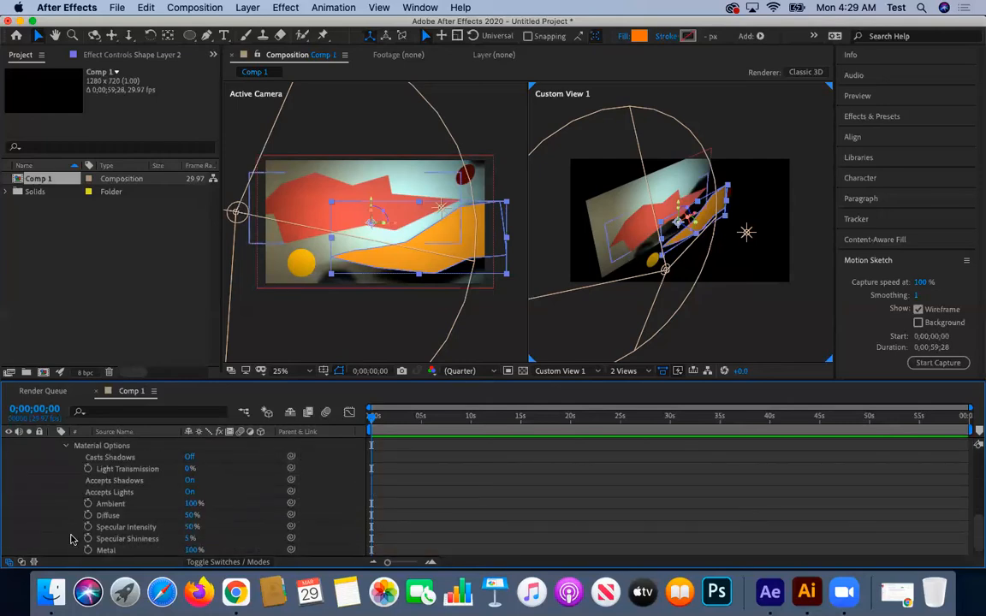
left_click(188, 458)
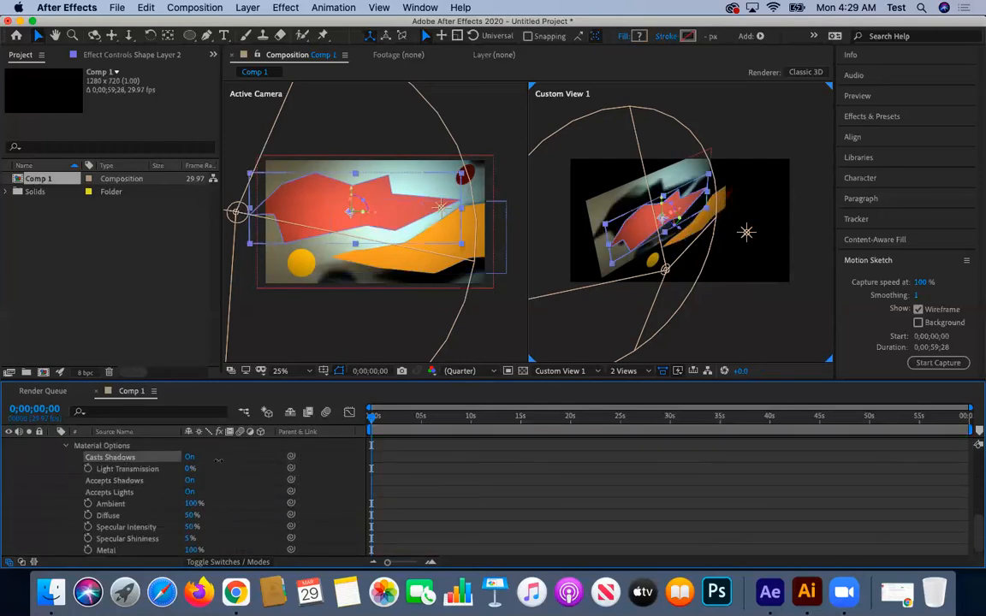
left_click(66, 445)
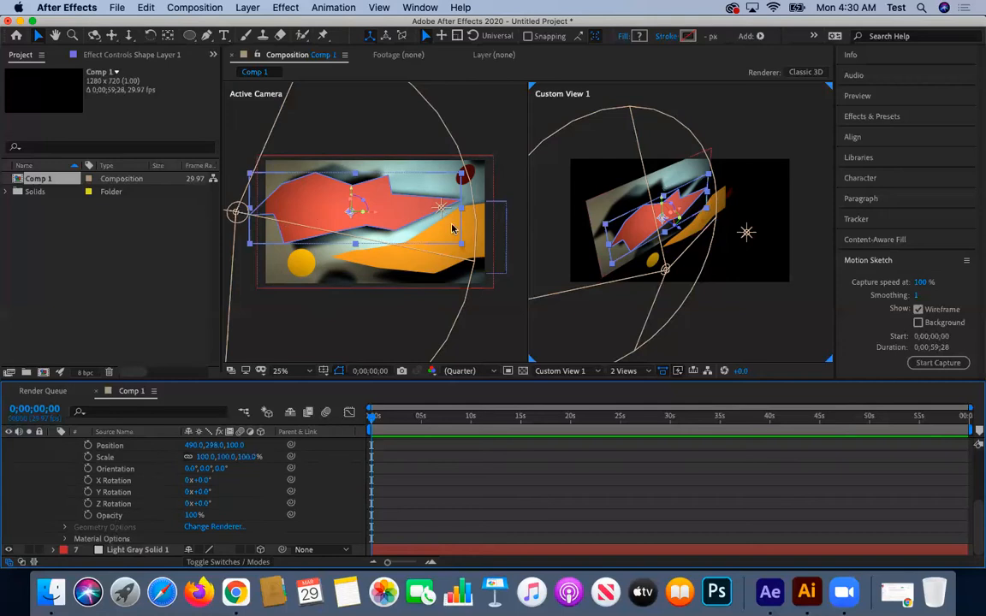
scroll(61, 532, "up", 5)
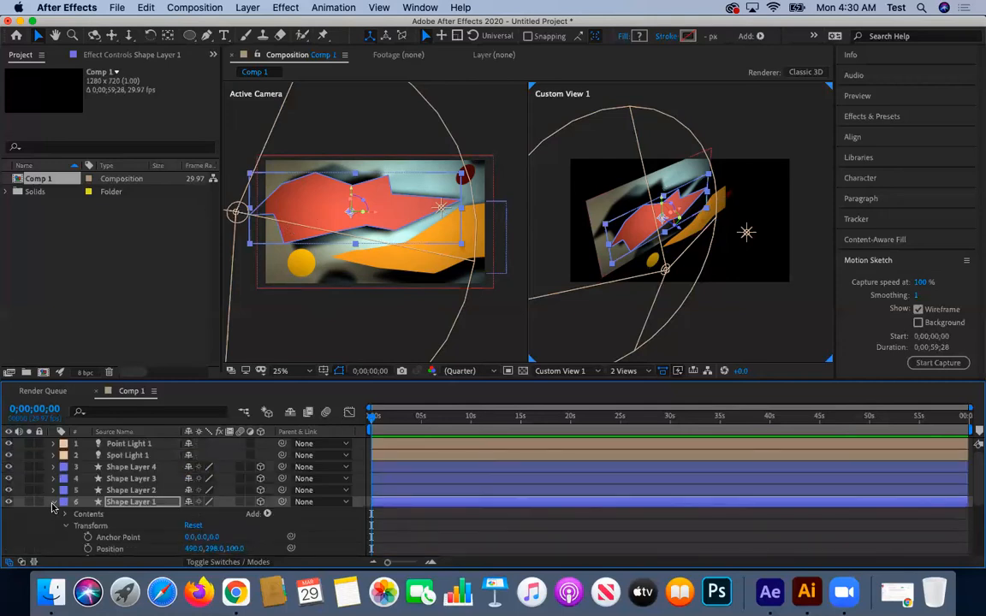
left_click(52, 502)
left_click(53, 444)
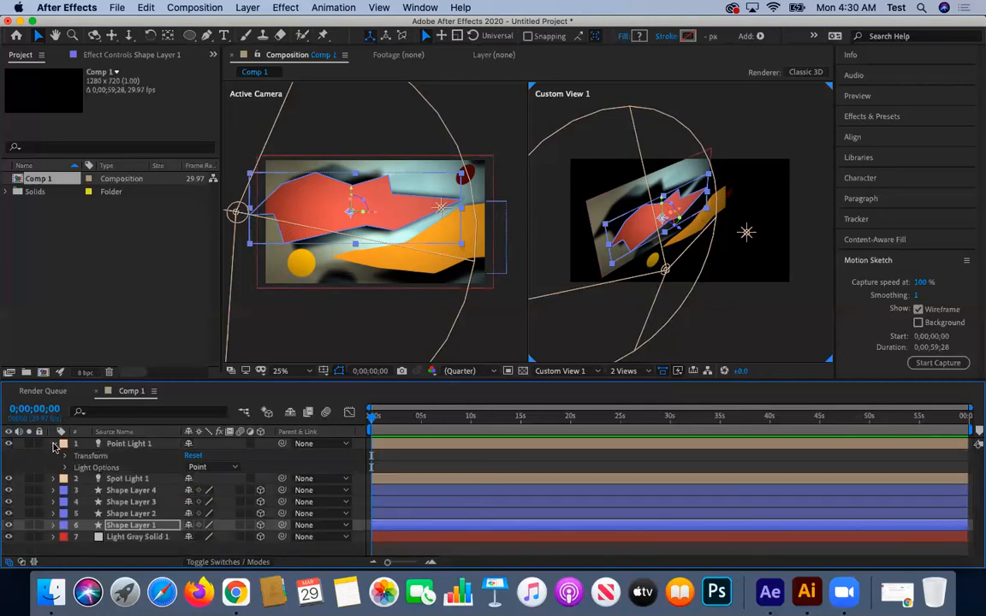
left_click(53, 444)
Adjust Spot Light 1's rotation and move the light to position 98.4, 489.8, -454.6
left_click(137, 455)
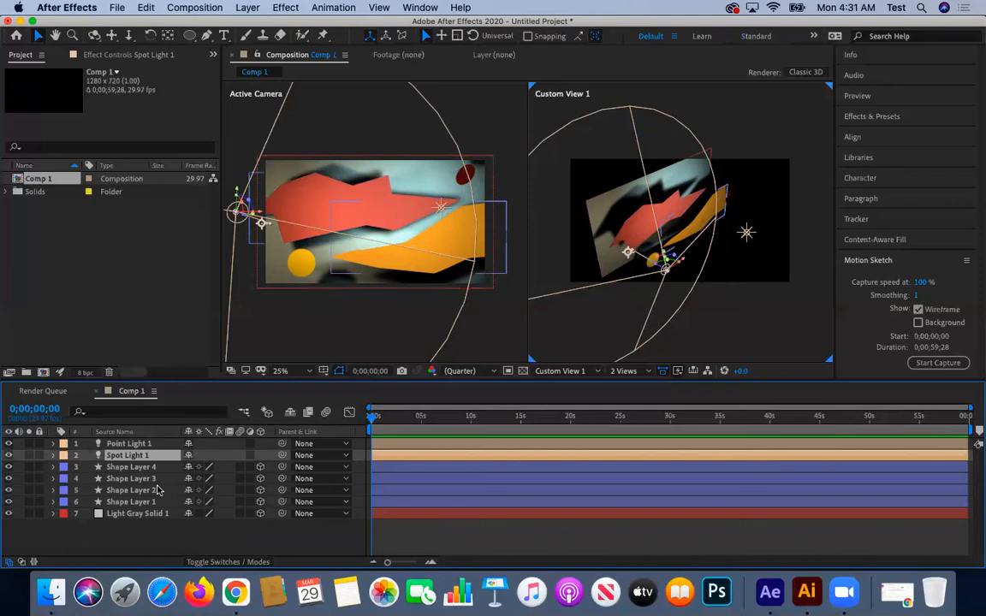
key("p")
left_click_drag(220, 467, 306, 459)
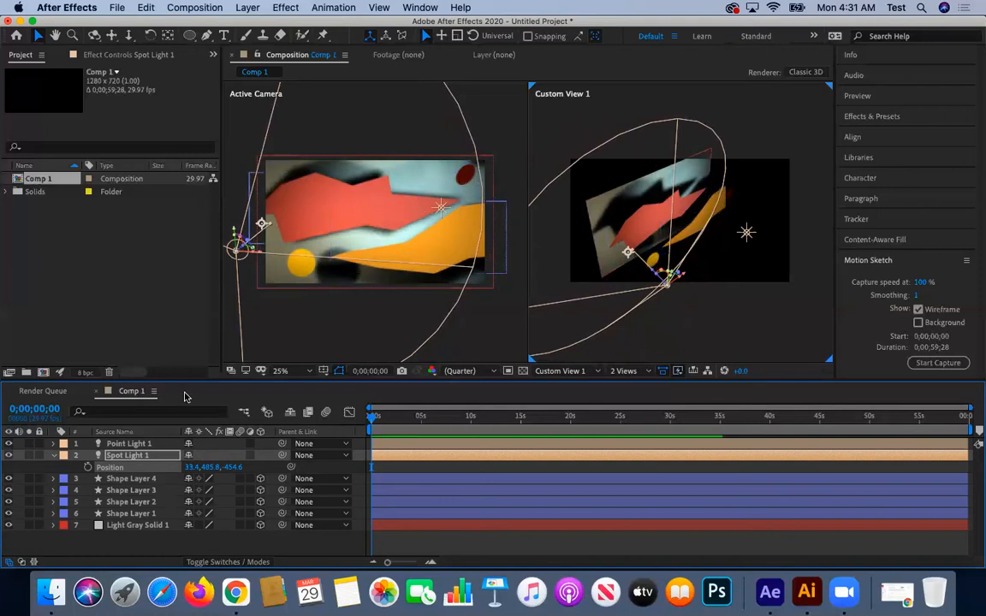
key("r")
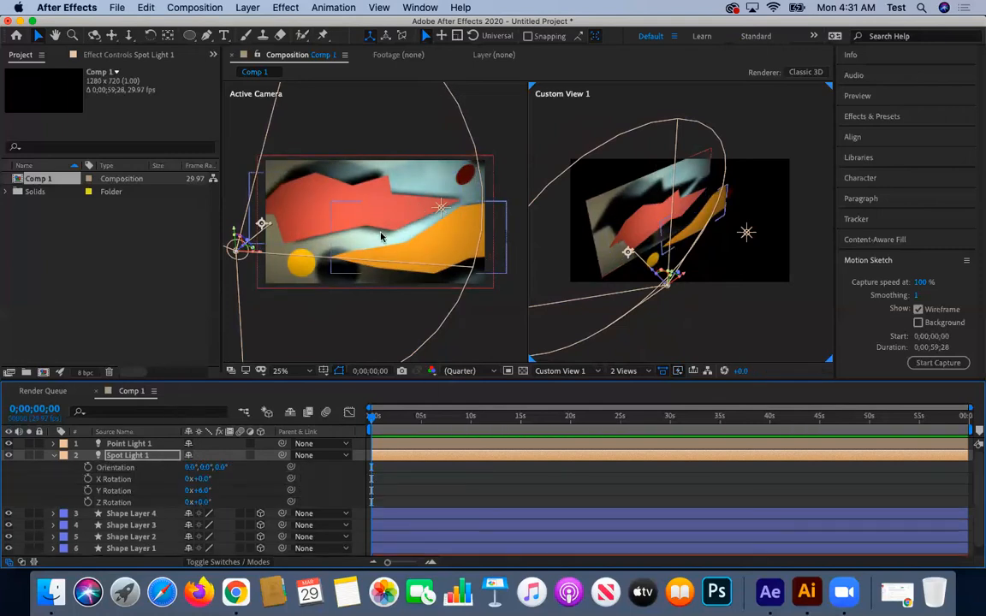
left_click_drag(198, 490, 247, 466)
key("p")
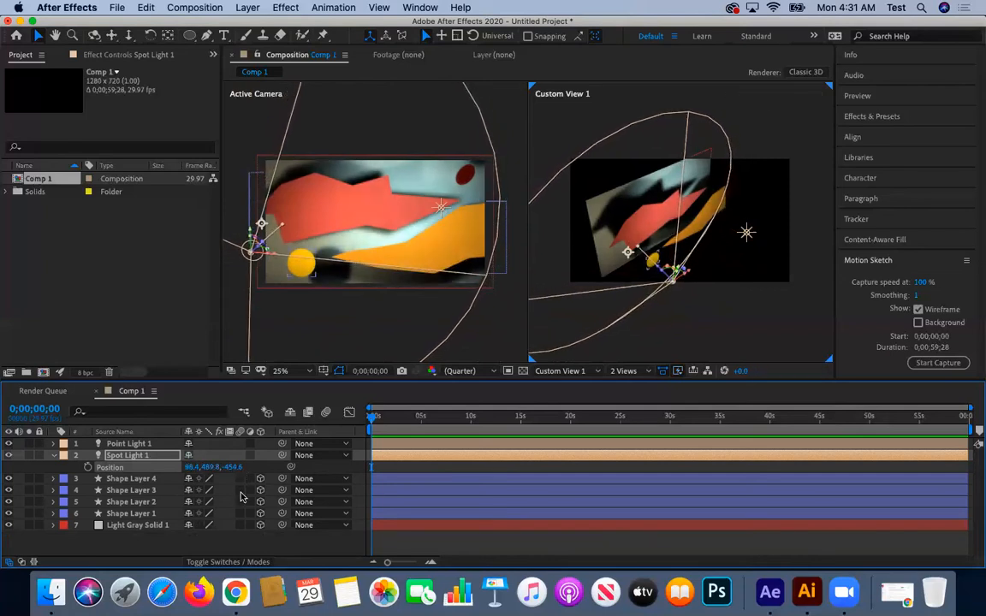
Set Spot Light 1's shadow darkness to 53% and its shadow diffusion to 79 px in the light settings
left_click(247, 8)
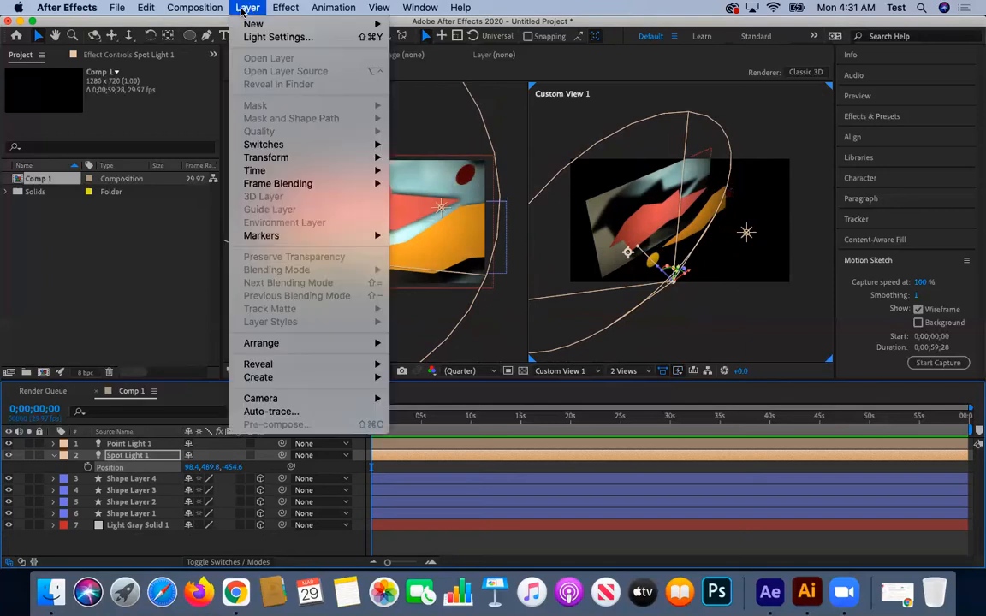
left_click(246, 38)
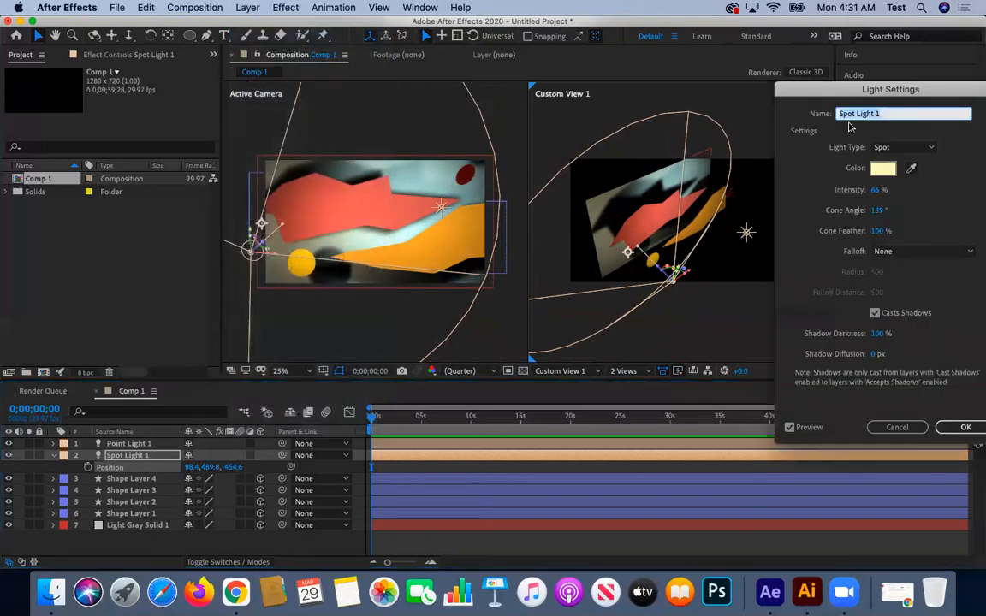
left_click_drag(842, 95, 732, 124)
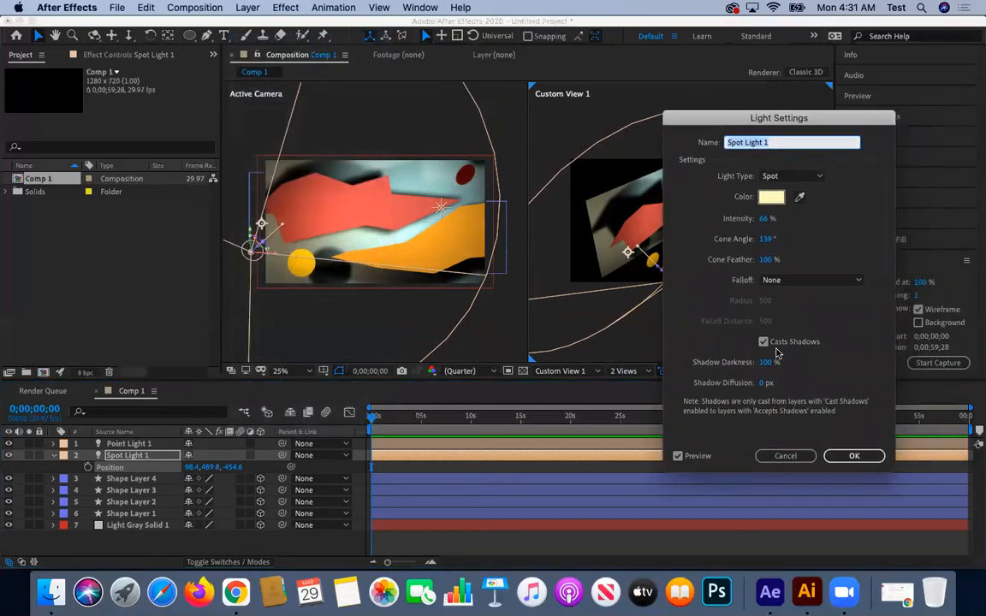
left_click_drag(767, 363, 734, 355)
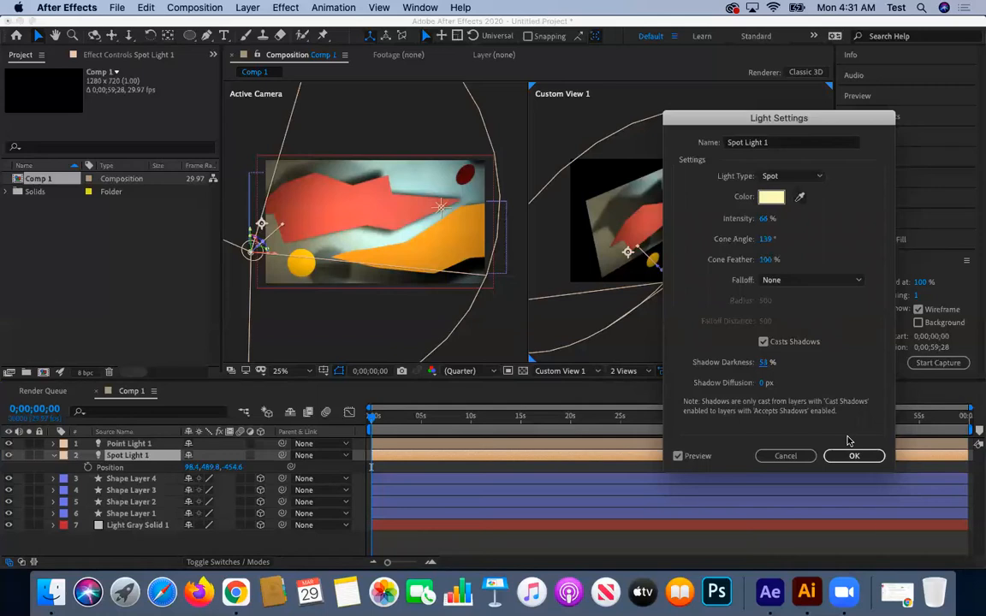
mouse_move(781, 384)
left_mouse_down()
mouse_move(796, 385)
mouse_move(772, 387)
mouse_move(794, 383)
left_mouse_up()
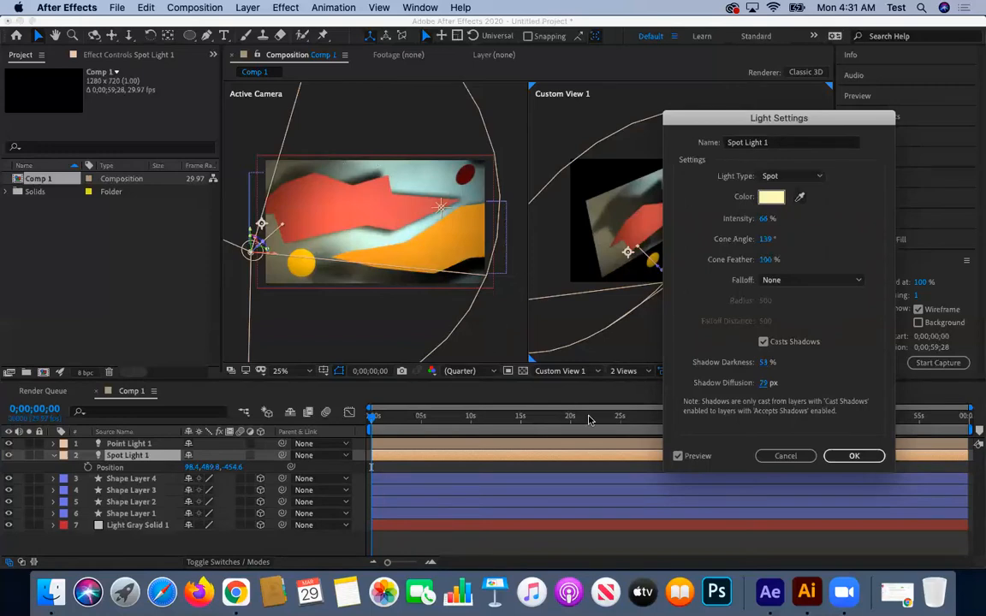
left_click(851, 455)
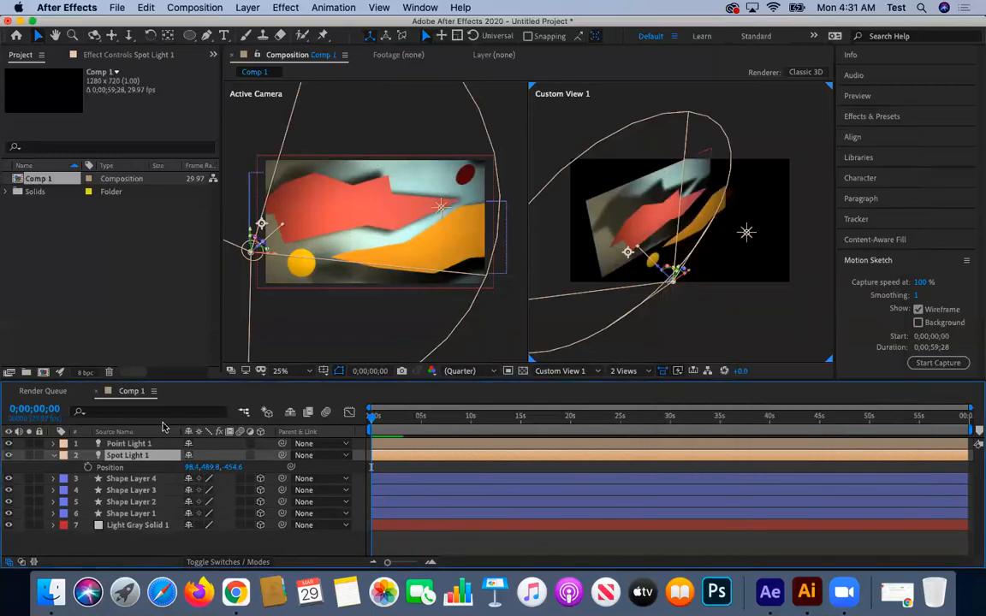
Set Point Light 1's shadow darkness to 65% in its light settings
left_click(142, 444)
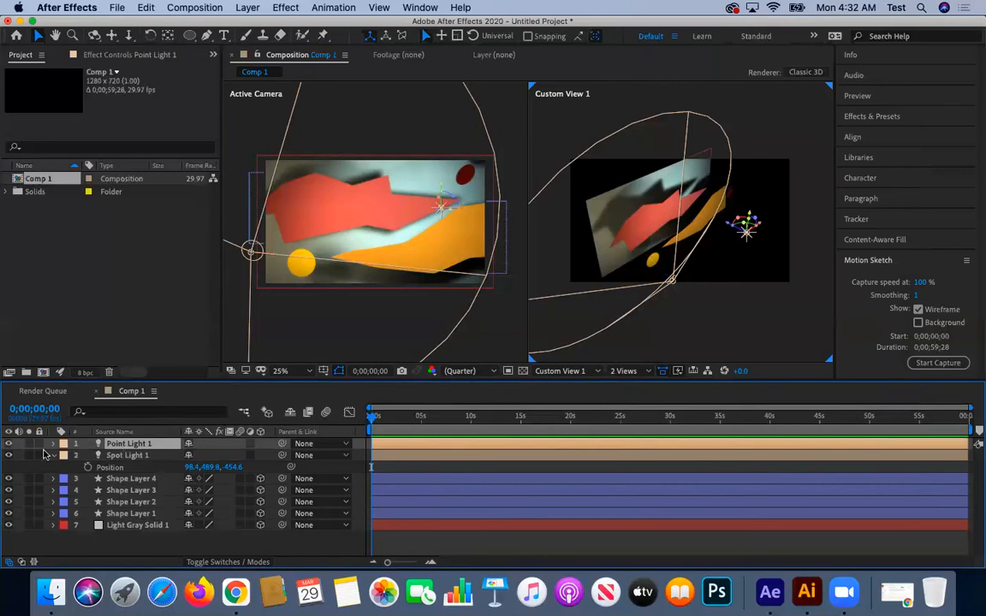
left_click(248, 7)
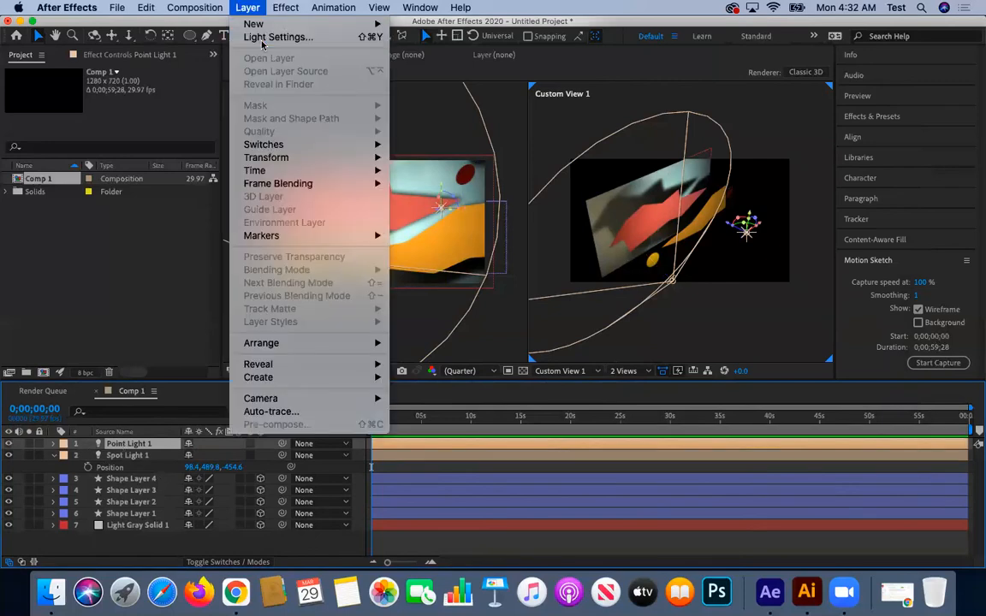
left_click(276, 35)
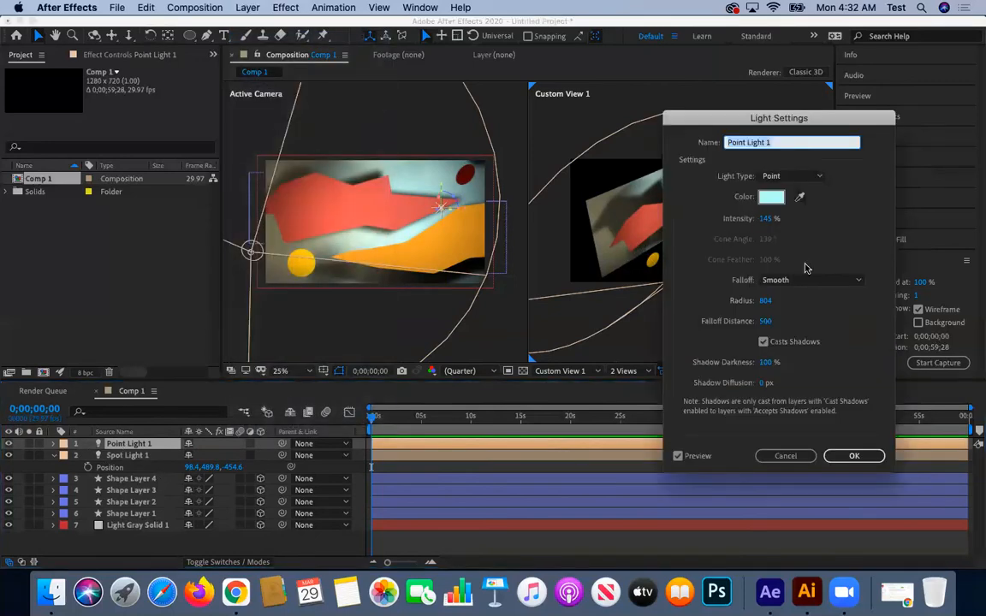
left_click_drag(766, 362, 744, 362)
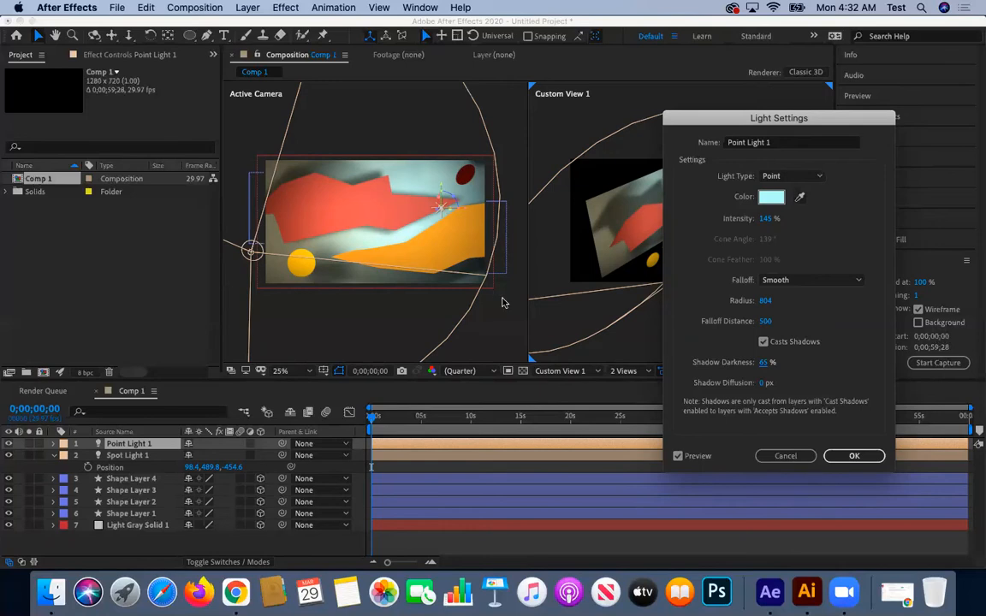
left_click(850, 456)
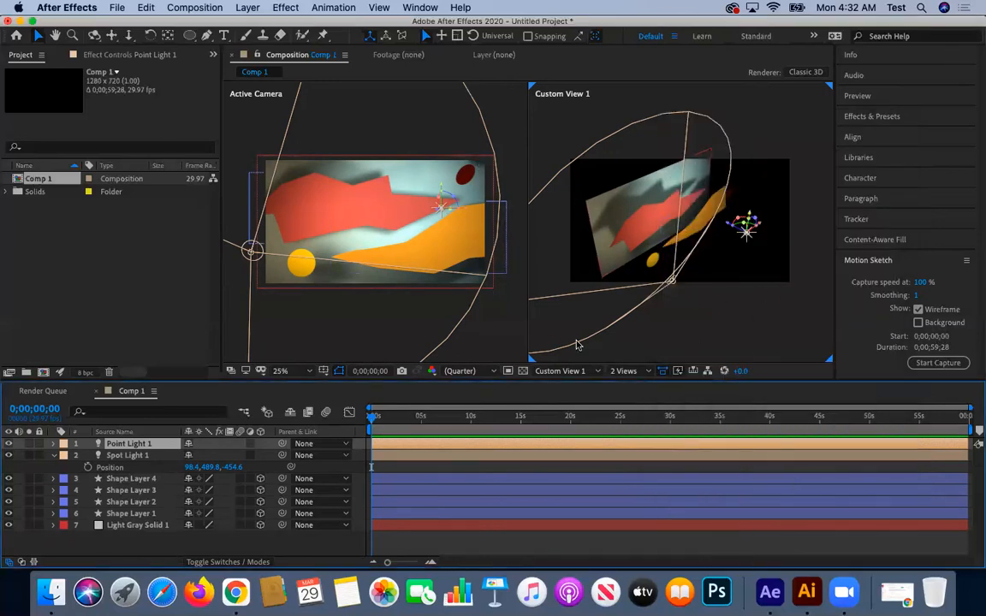
Move Point Light 1 up and over the dark red circle, deselect it, and collapse Spot Light 1's properties
mouse_move(746, 225)
left_mouse_down()
mouse_move(751, 193)
mouse_move(754, 214)
left_mouse_up()
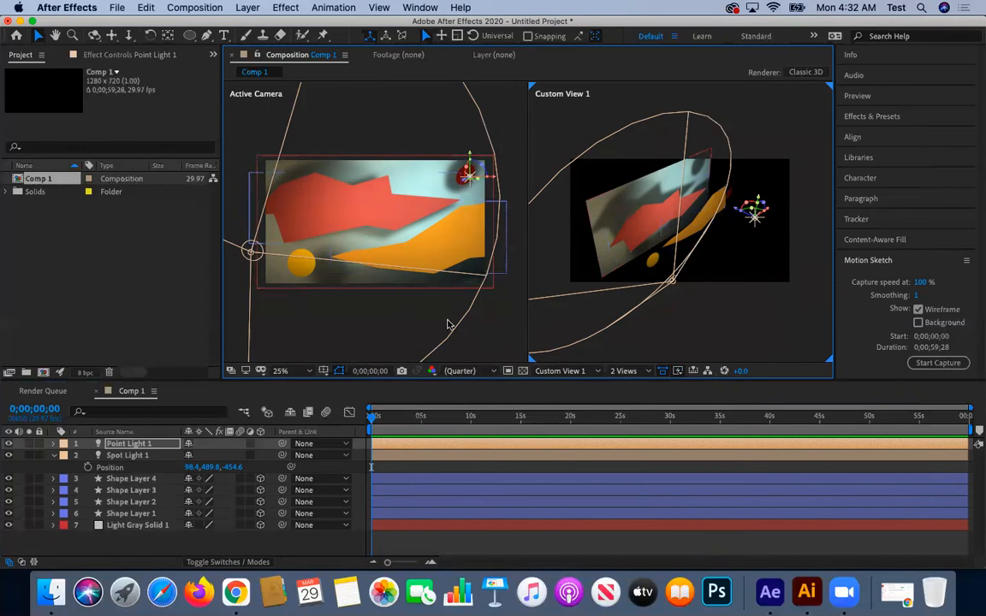
left_click(481, 339)
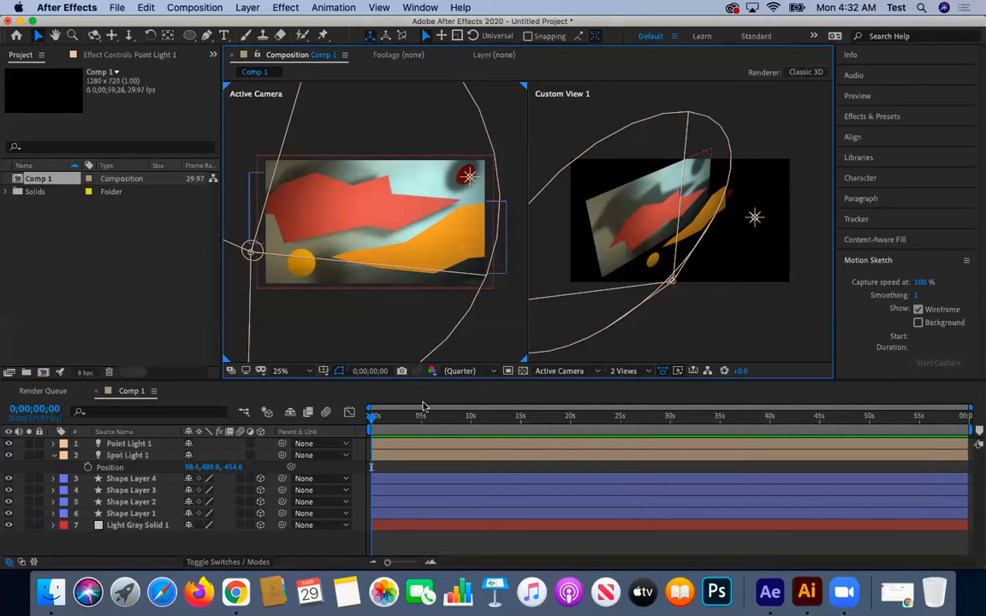
left_click(53, 455)
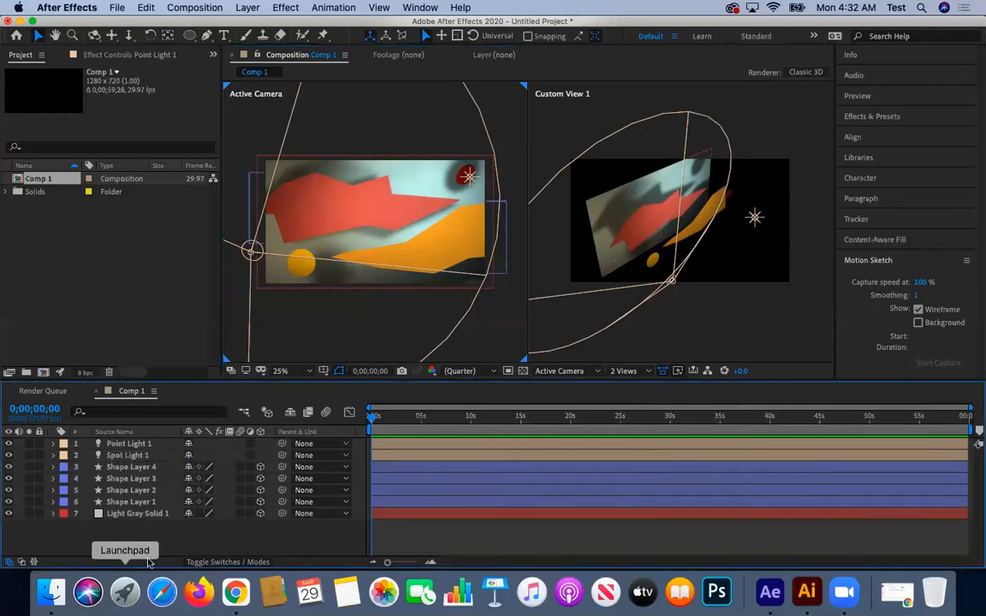
Set the diffuse value of Shape Layer 2, the large orange shape, to 75% in its material options
left_click(128, 466)
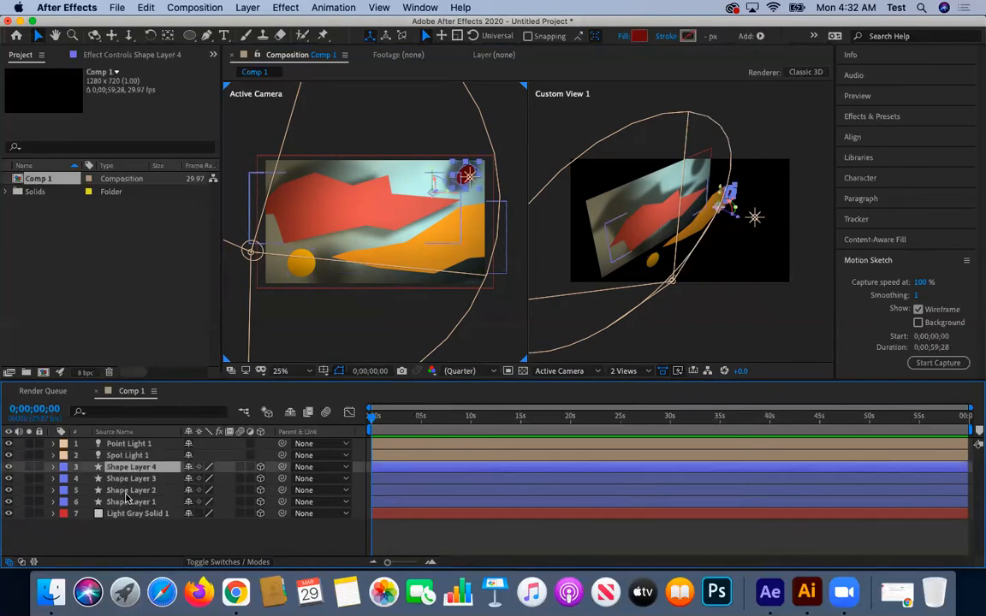
left_click(130, 490)
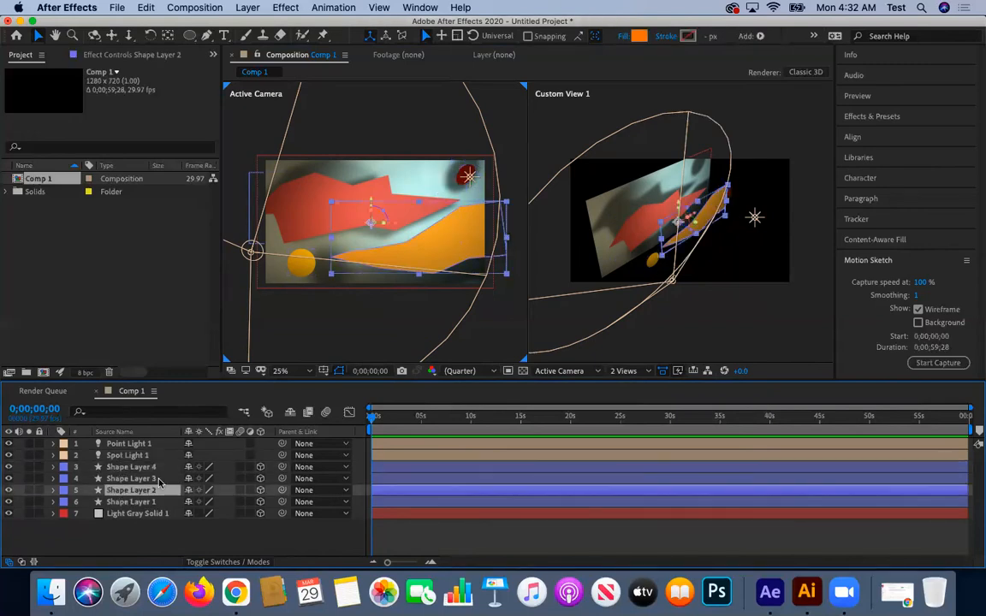
left_click(53, 490)
scroll(81, 494, "down", 4)
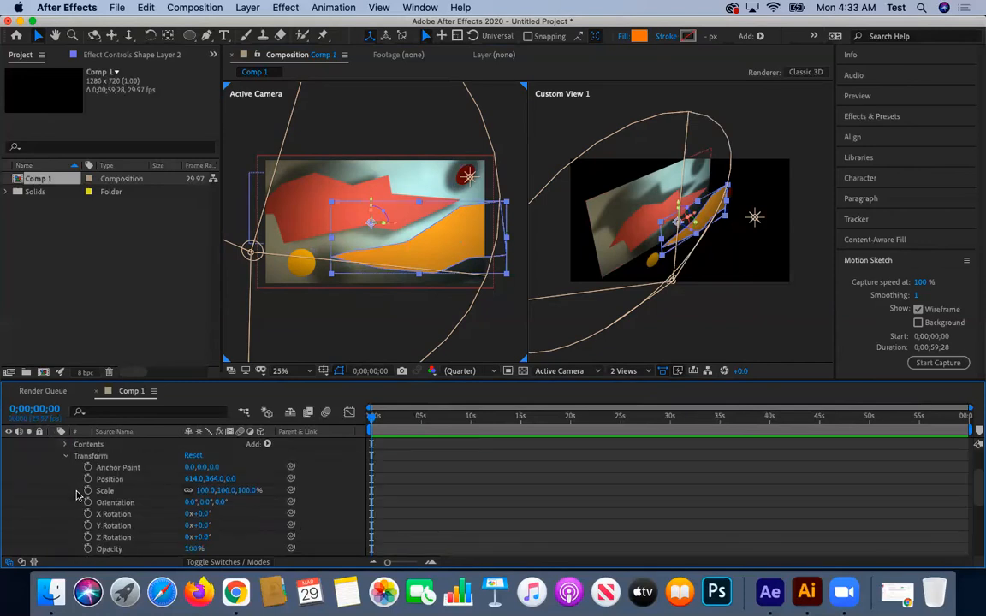
scroll(85, 495, "down", 8)
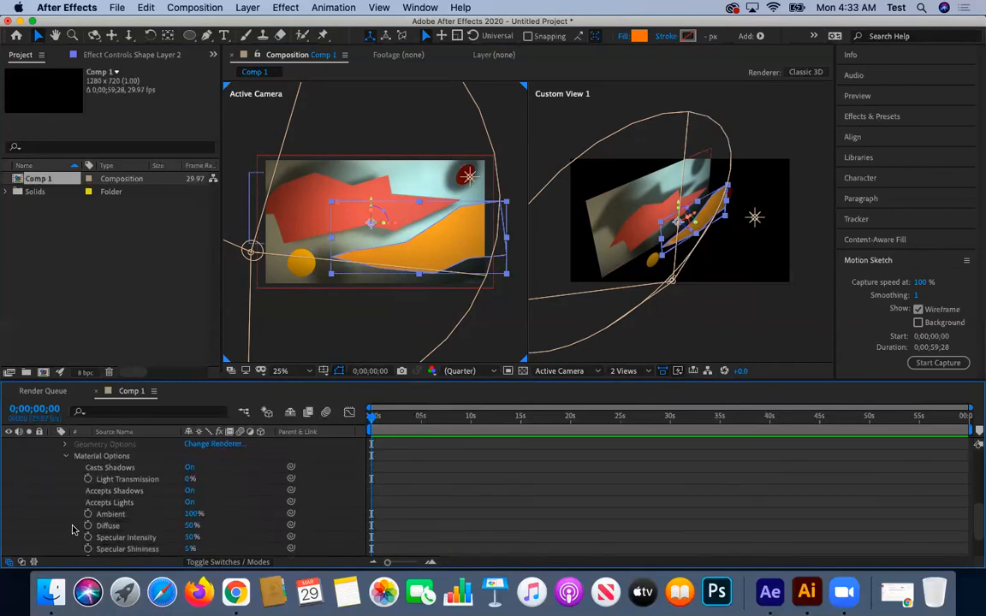
scroll(72, 529, "down", 2)
scroll(72, 530, "up", 1)
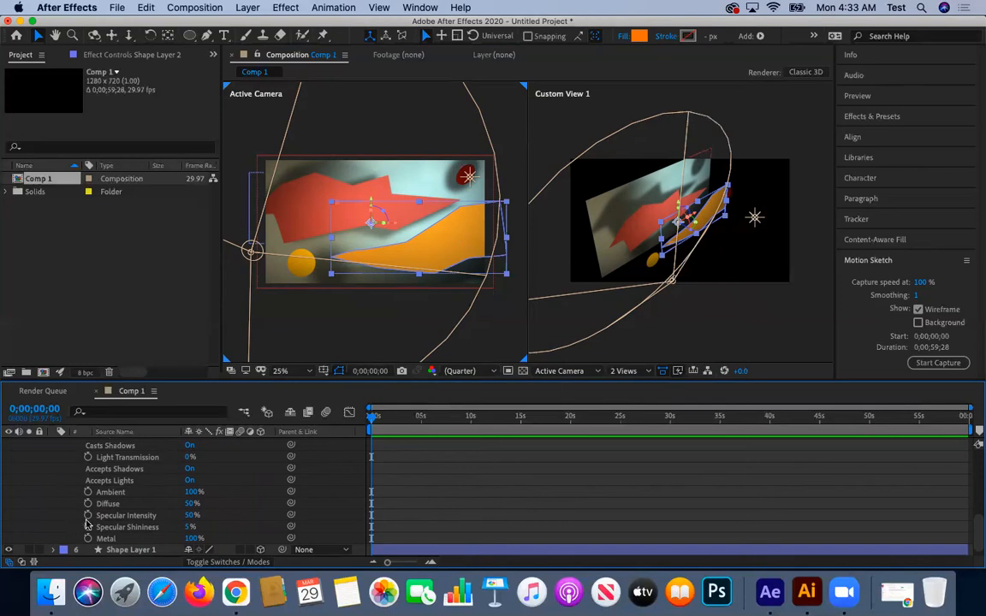
left_click_drag(190, 503, 235, 503)
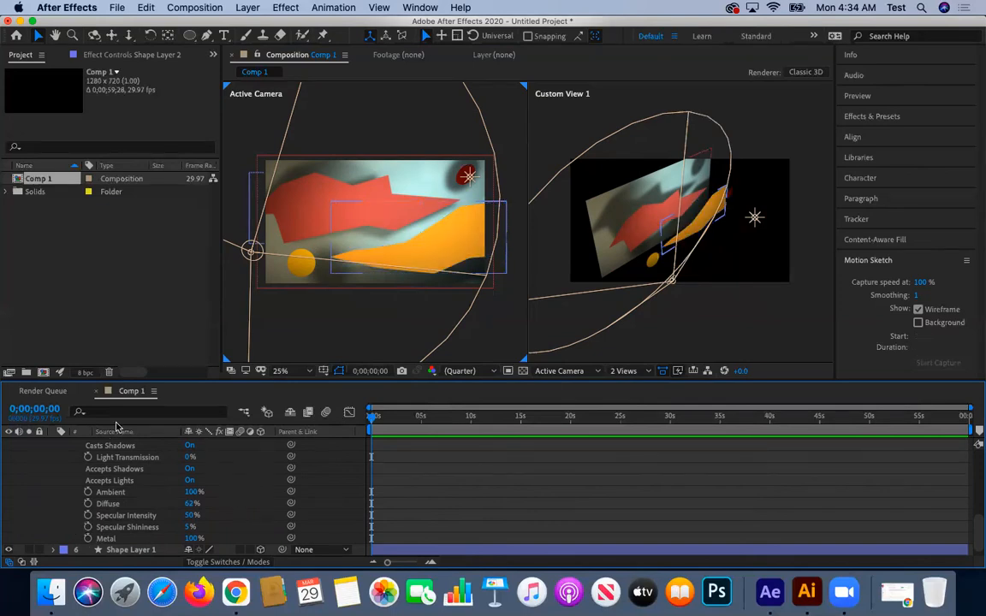
mouse_move(190, 505)
left_mouse_down()
mouse_move(225, 503)
mouse_move(180, 505)
mouse_move(210, 503)
left_mouse_up()
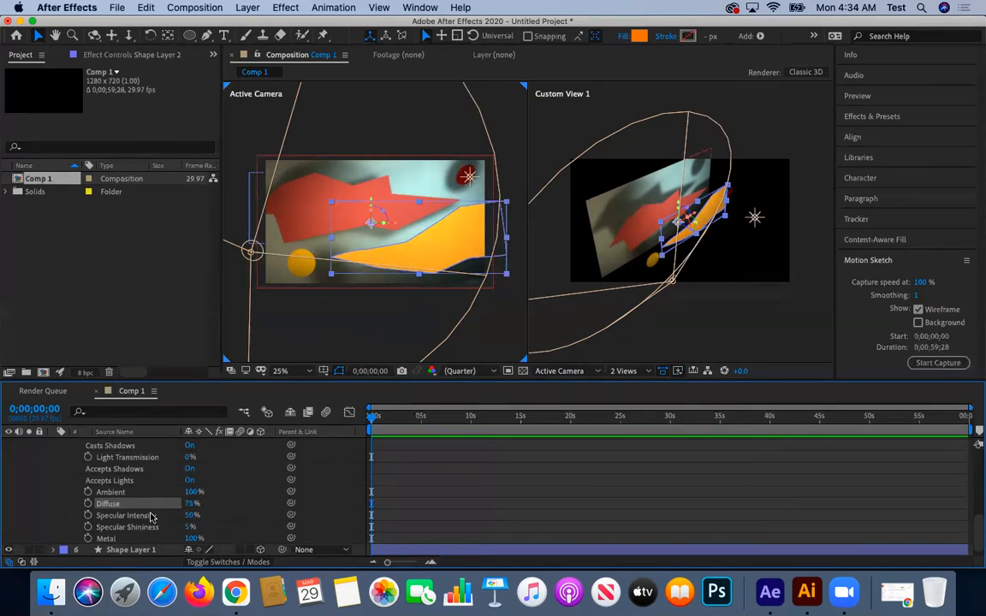
Set Shape Layer 2's specular intensity to 100% and its specular shininess to 21%
mouse_move(192, 515)
left_mouse_down()
mouse_move(211, 514)
mouse_move(169, 514)
mouse_move(190, 515)
left_mouse_up()
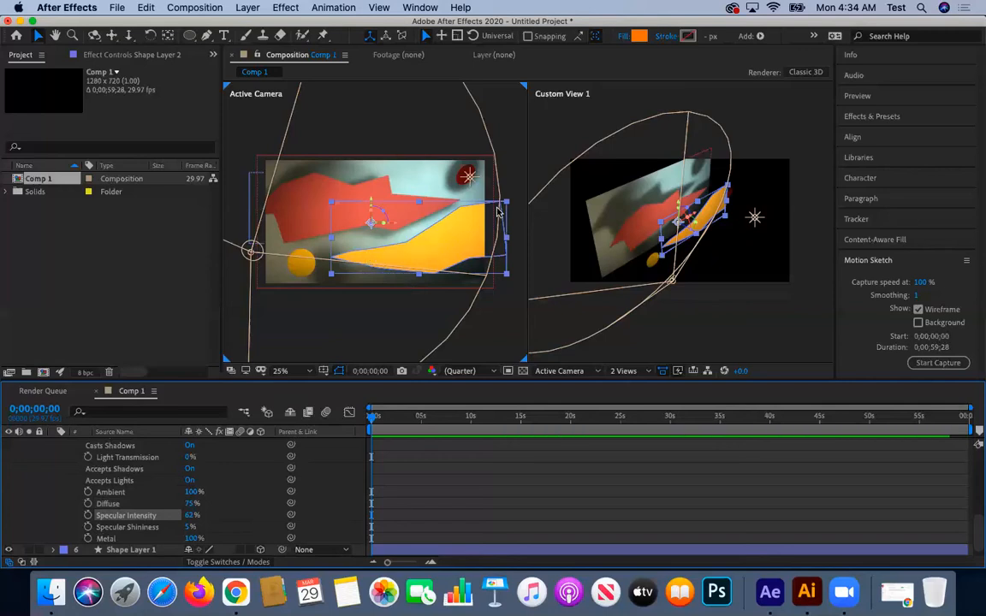
mouse_move(190, 526)
left_mouse_down()
mouse_move(221, 528)
mouse_move(176, 527)
mouse_move(203, 527)
mouse_move(172, 486)
left_mouse_up()
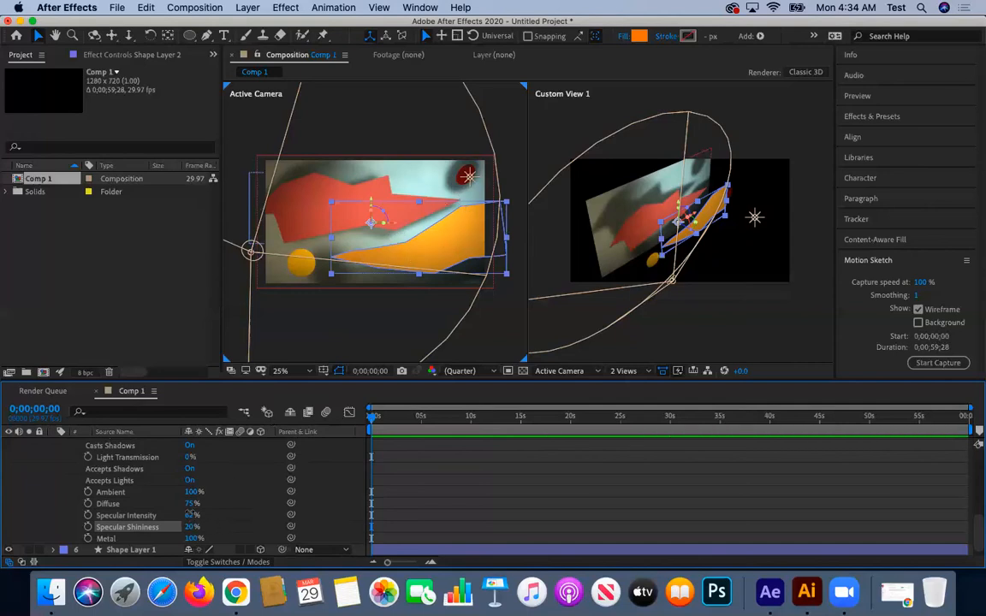
mouse_move(192, 515)
left_mouse_down()
mouse_move(230, 513)
mouse_move(175, 527)
mouse_move(190, 527)
left_mouse_up()
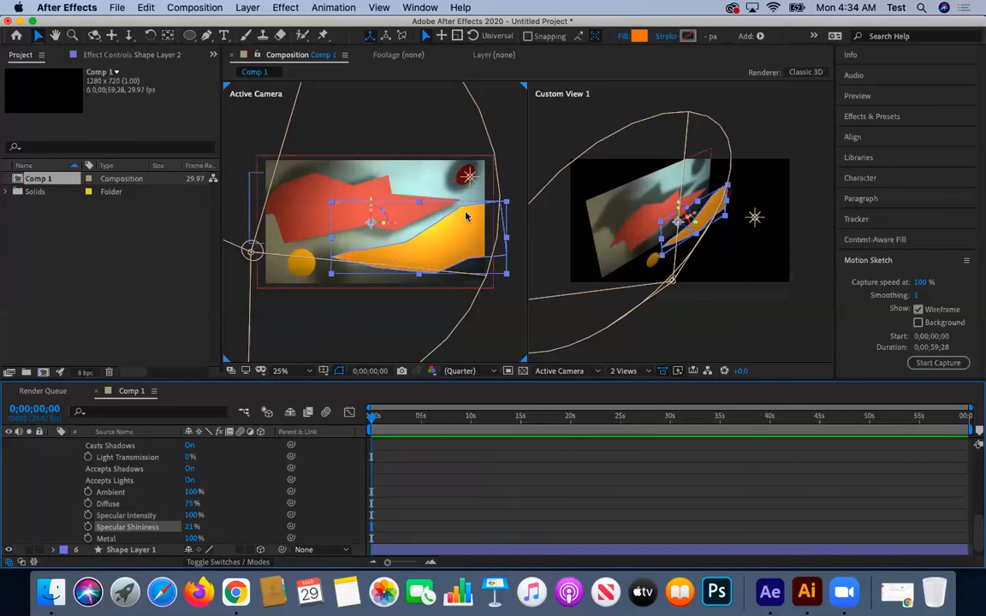
Show the composition in a single Active Camera view at 50% magnification
left_click(626, 370)
left_click(635, 384)
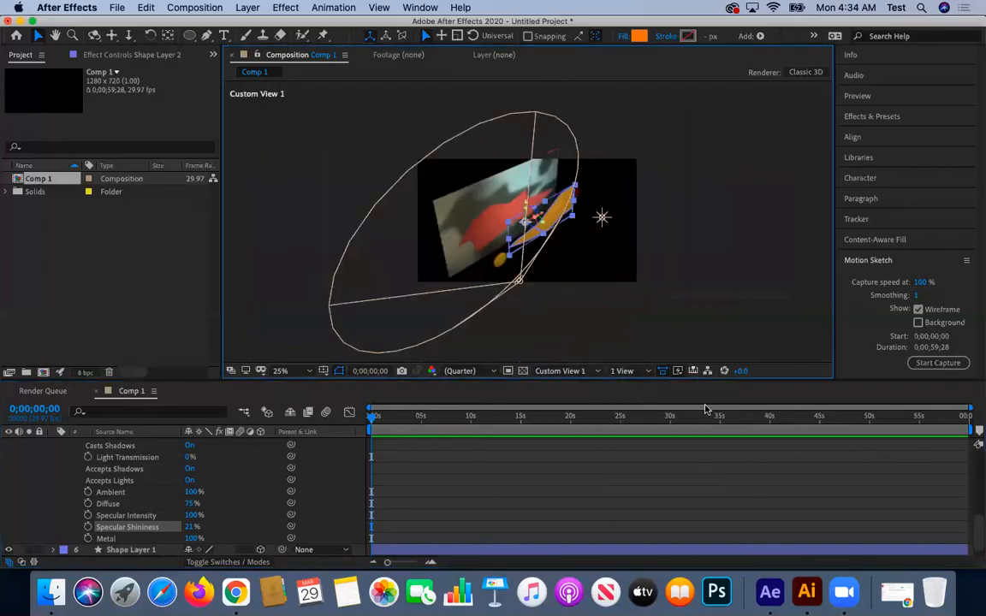
left_click(593, 371)
left_click(569, 384)
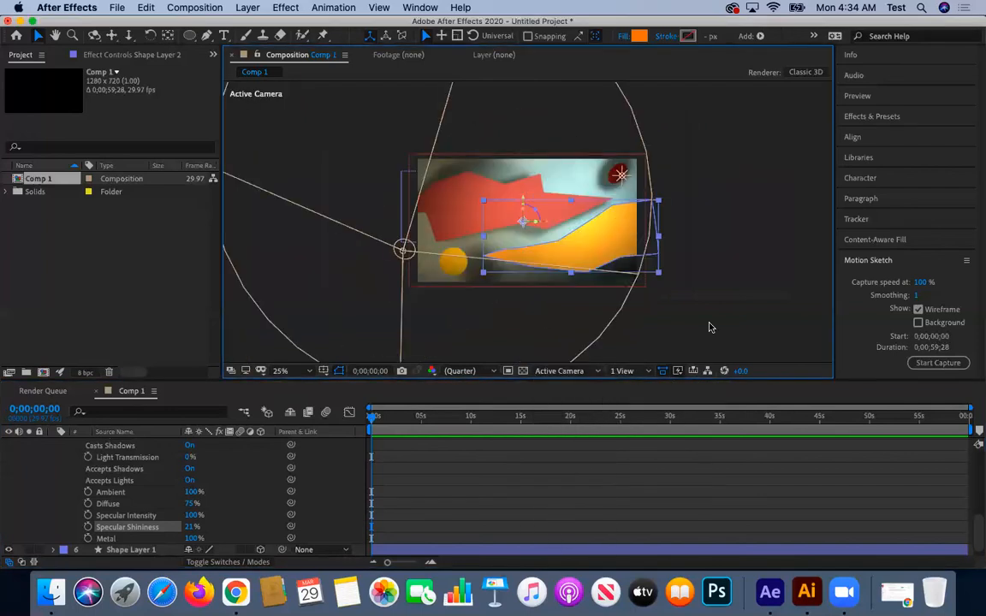
key("period")
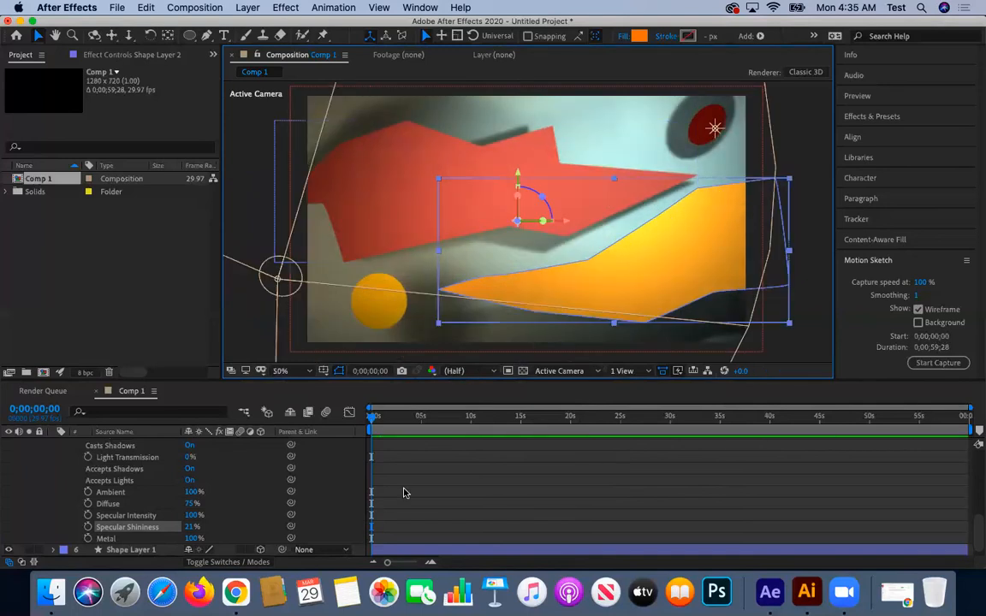
Try Shape Layer 2's metal value at 0% and return it to 100%
left_click_drag(193, 538, 147, 539)
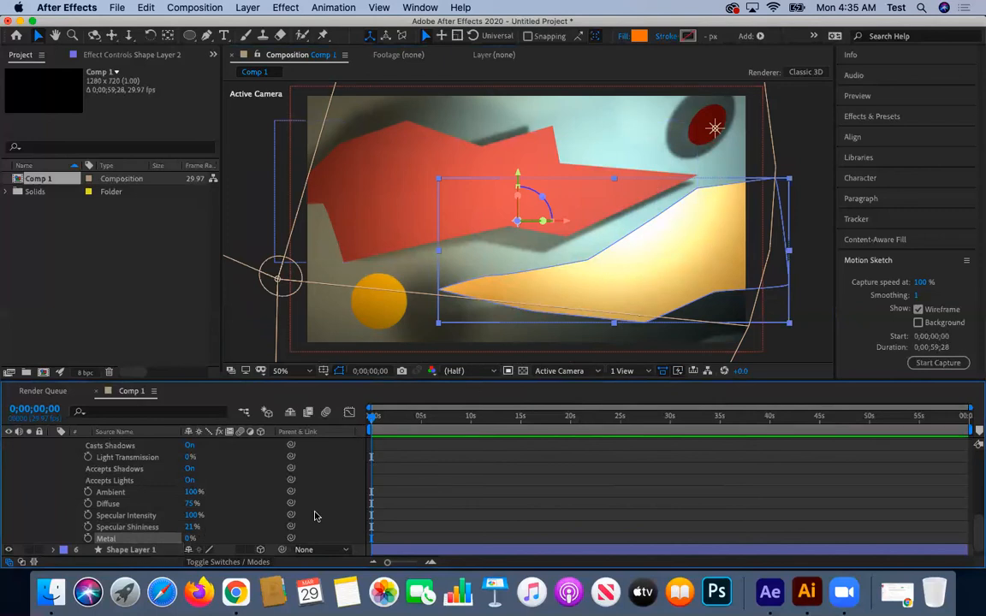
left_click_drag(187, 541, 609, 334)
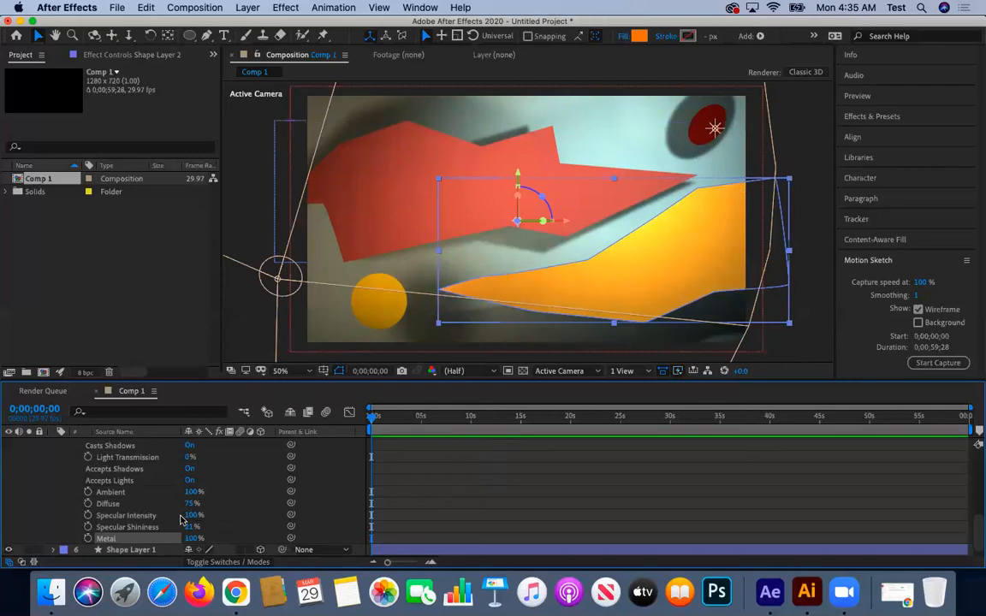
scroll(182, 520, "up", 2)
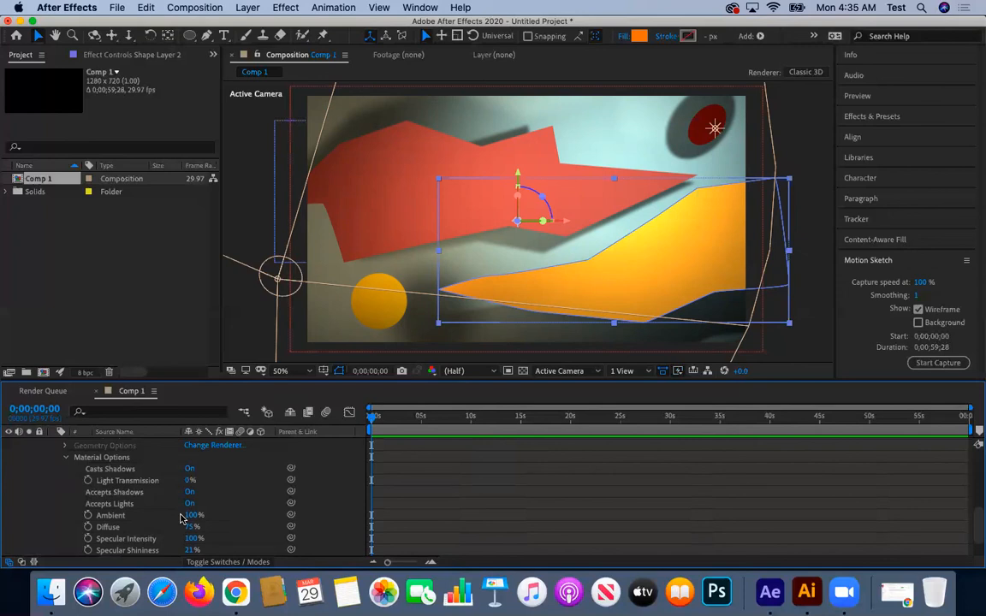
Set Shape Layer 1's diffuse to 76%, specular intensity to 100% and specular shininess to 68% in its material options
left_click(357, 216)
scroll(56, 492, "up", 5)
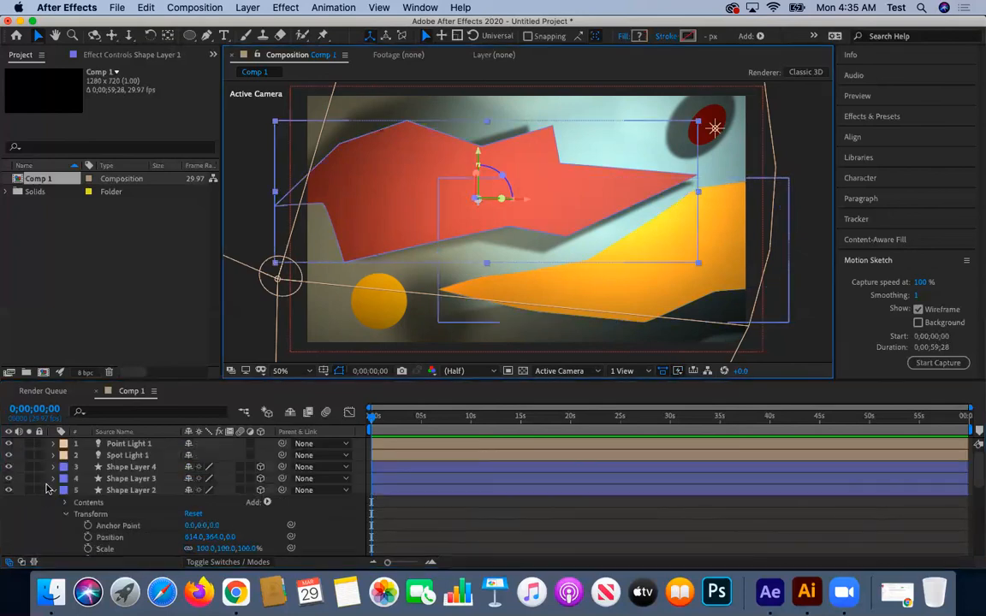
left_click(53, 490)
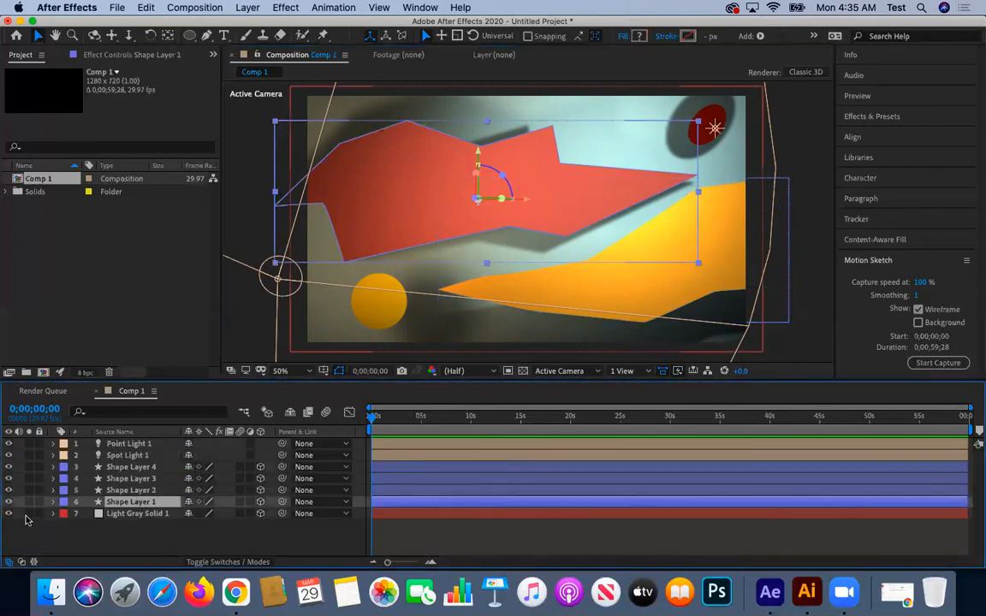
left_click(53, 501)
scroll(62, 492, "down", 3)
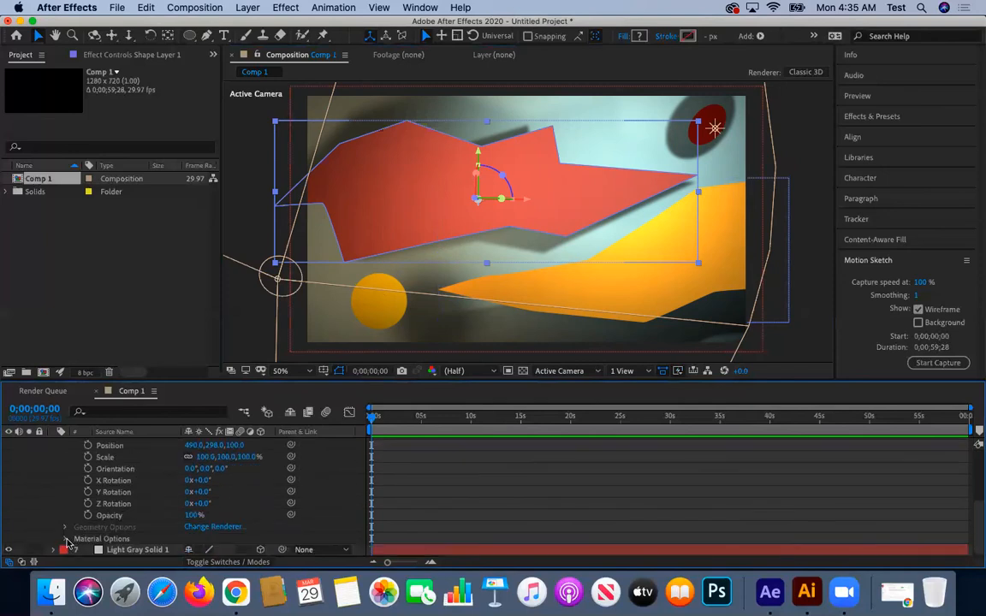
left_click(66, 539)
left_click_drag(190, 515, 221, 518)
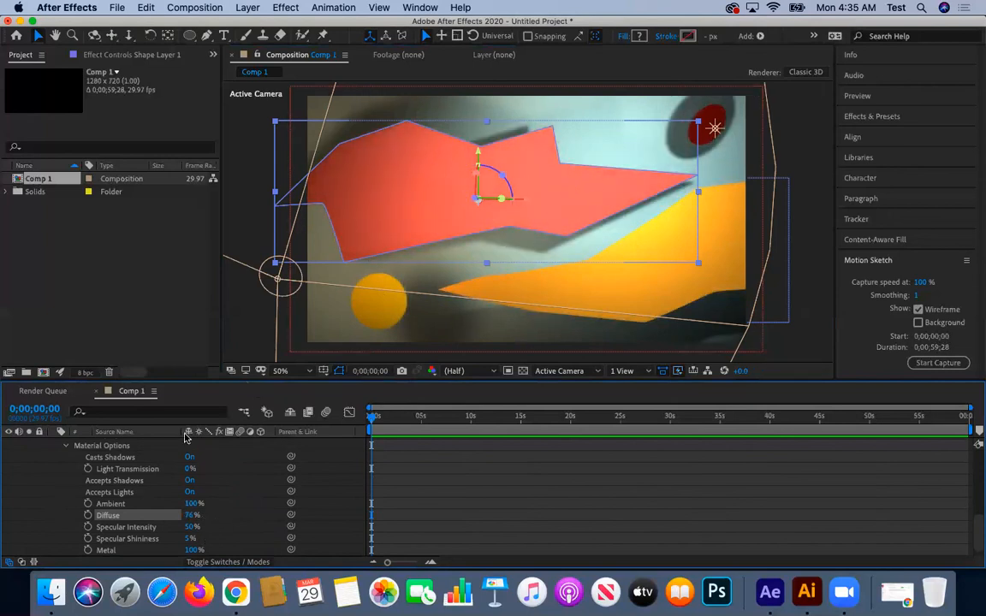
left_click_drag(190, 527, 234, 542)
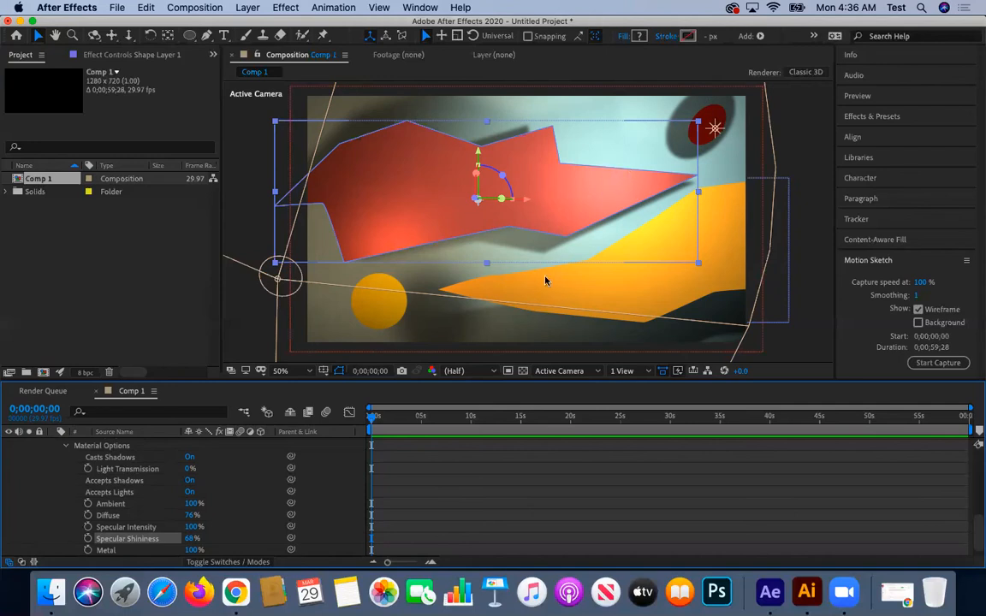
Set Shape Layer 1's metal value to 58% and collapse the layer's properties
scroll(70, 469, "up", 4)
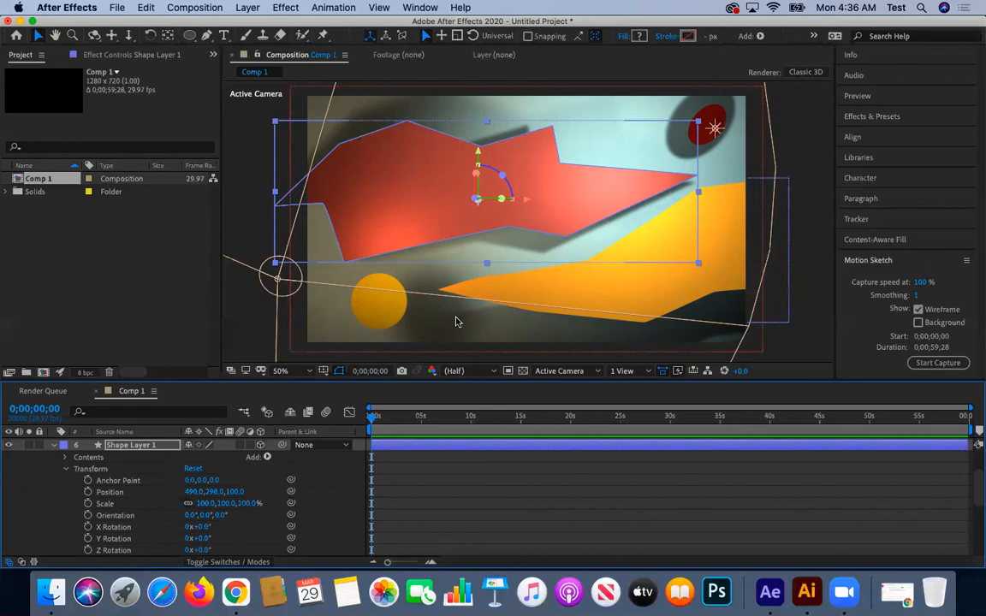
scroll(155, 523, "down", 8)
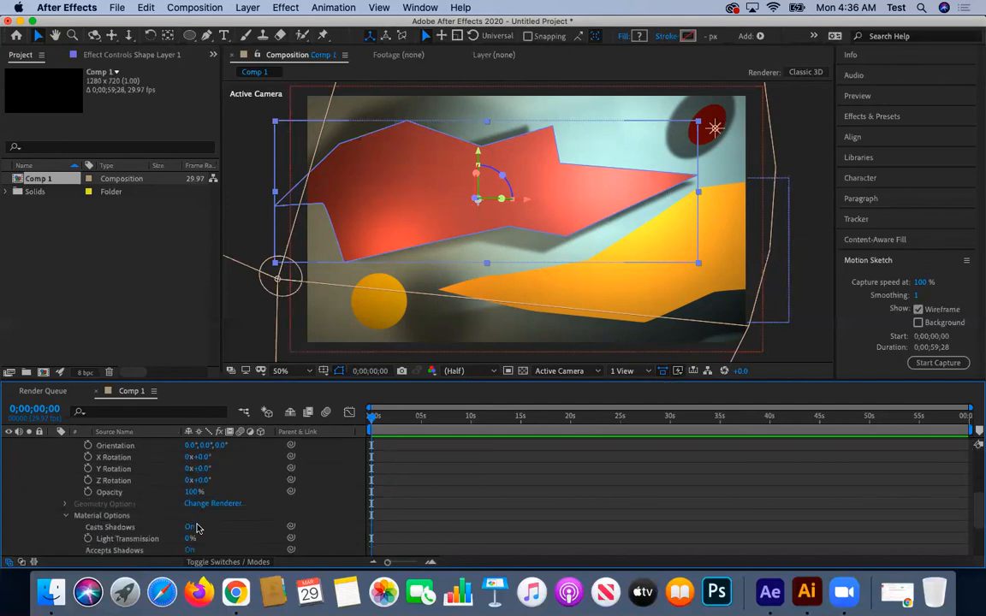
left_click_drag(190, 538, 164, 534)
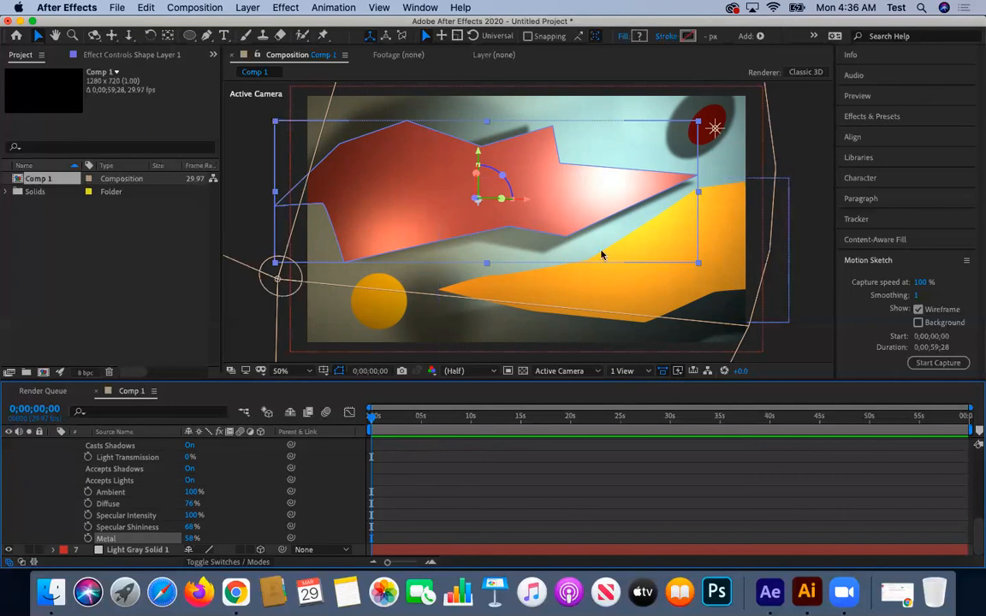
scroll(34, 513, "up", 8)
scroll(53, 515, "up", 4)
left_click(53, 502)
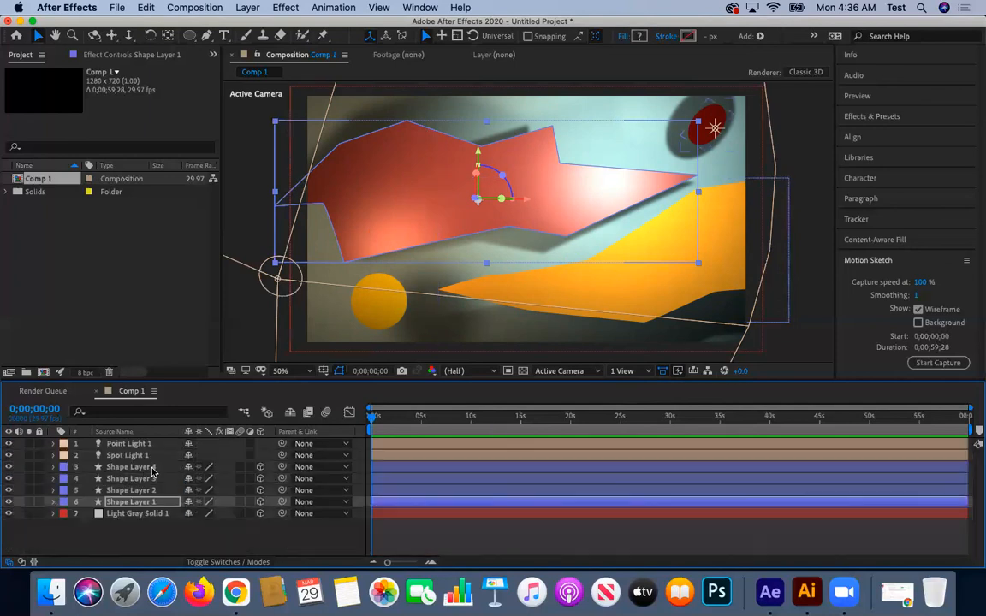
Set Shape Layer 4's metal to 0%, specular shininess to 24% and specular intensity to 100% in its material options
left_click(150, 469)
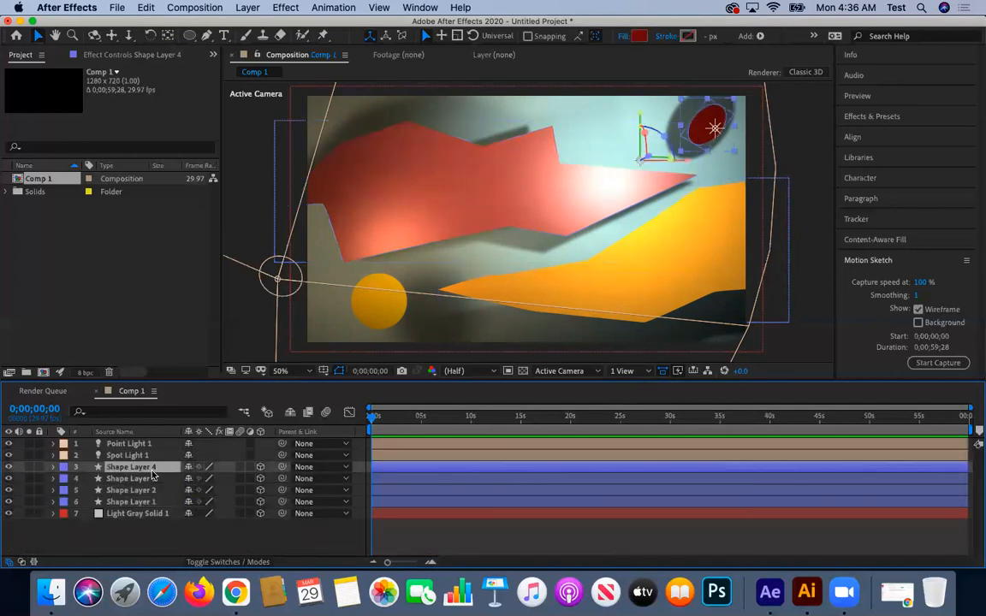
left_click(52, 467)
scroll(129, 504, "down", 5)
mouse_move(190, 517)
left_mouse_down()
mouse_move(61, 511)
mouse_move(154, 523)
mouse_move(7, 536)
left_mouse_up()
left_click_drag(188, 506, 269, 501)
left_click_drag(192, 493, 299, 485)
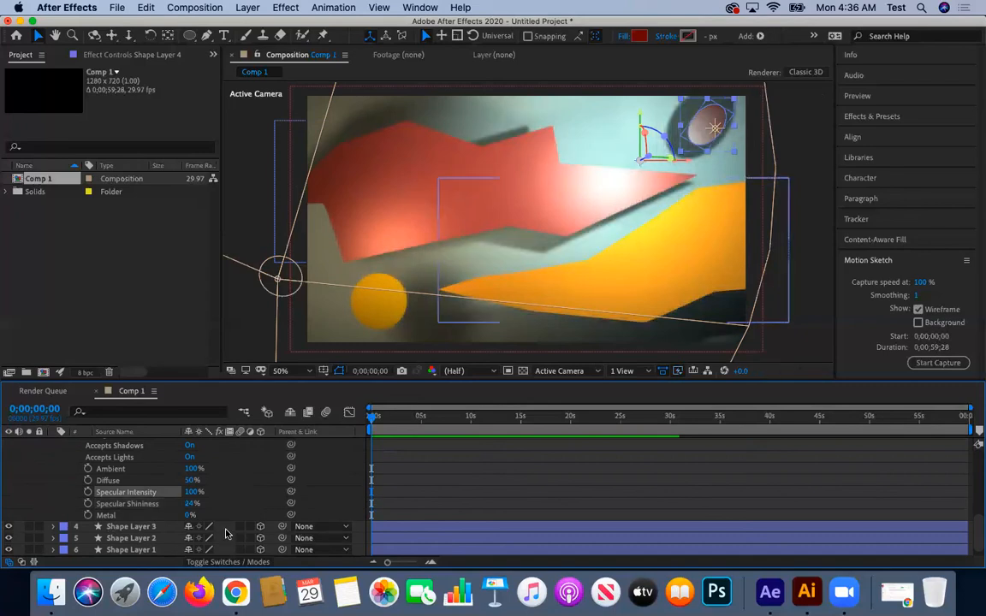
Set Shape Layer 4's specular shininess to 38% and its diffuse to 73%, and deselect the layer
left_click_drag(191, 507, 202, 482)
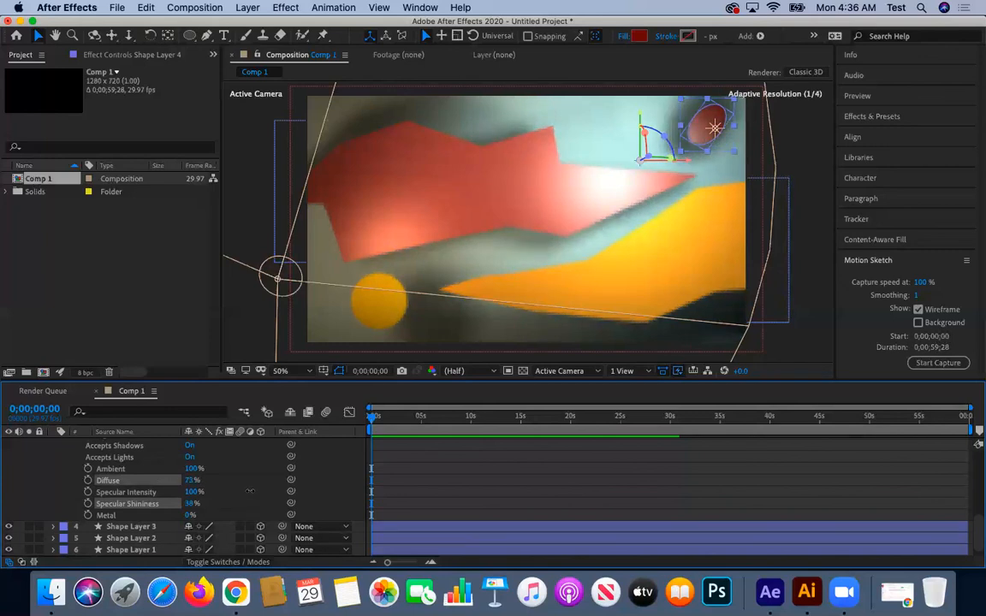
left_click_drag(191, 470, 231, 469)
left_click(55, 510)
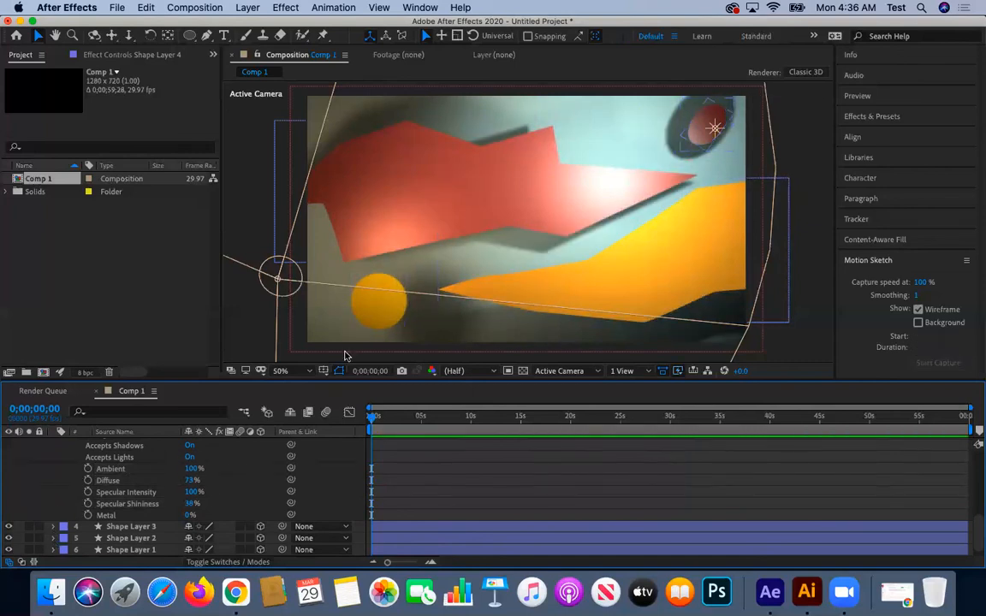
Set the specular intensity of Shape Layer 3, the yellow circle, to 100% and its metal to 0%, and deselect it
left_click(403, 324)
scroll(55, 470, "up", 5)
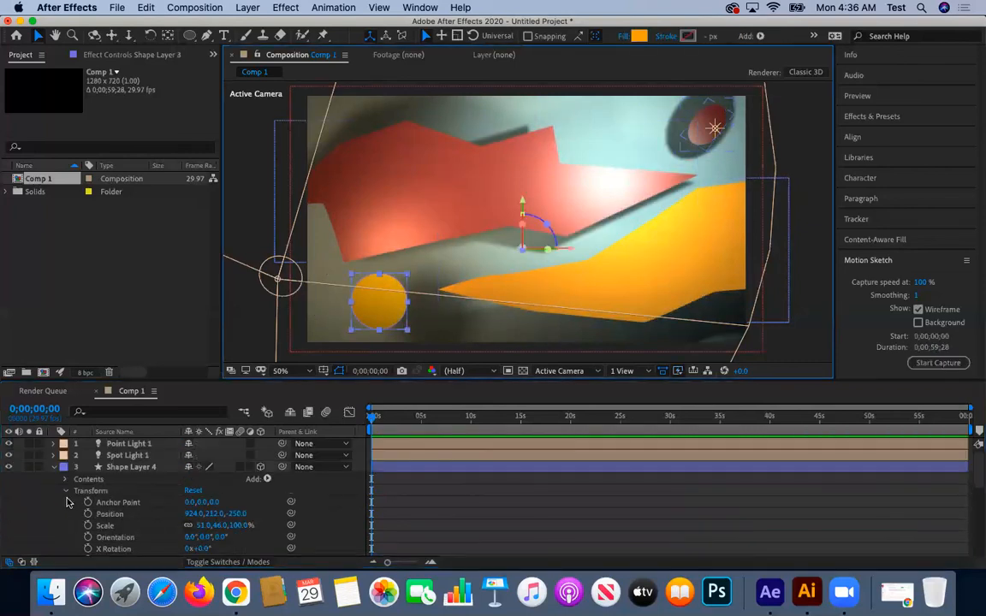
left_click(54, 468)
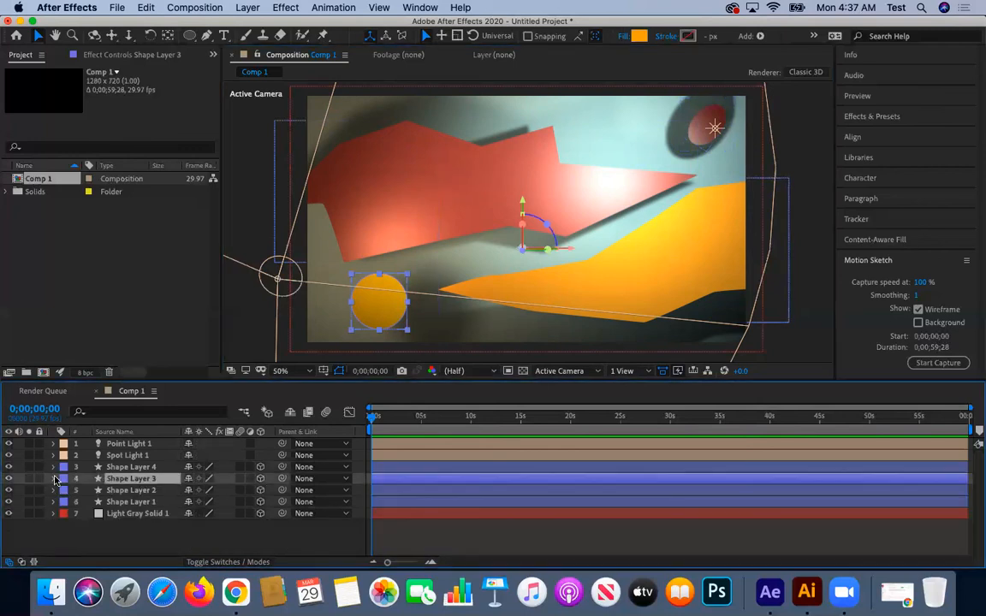
left_click(54, 480)
scroll(128, 479, "down", 5)
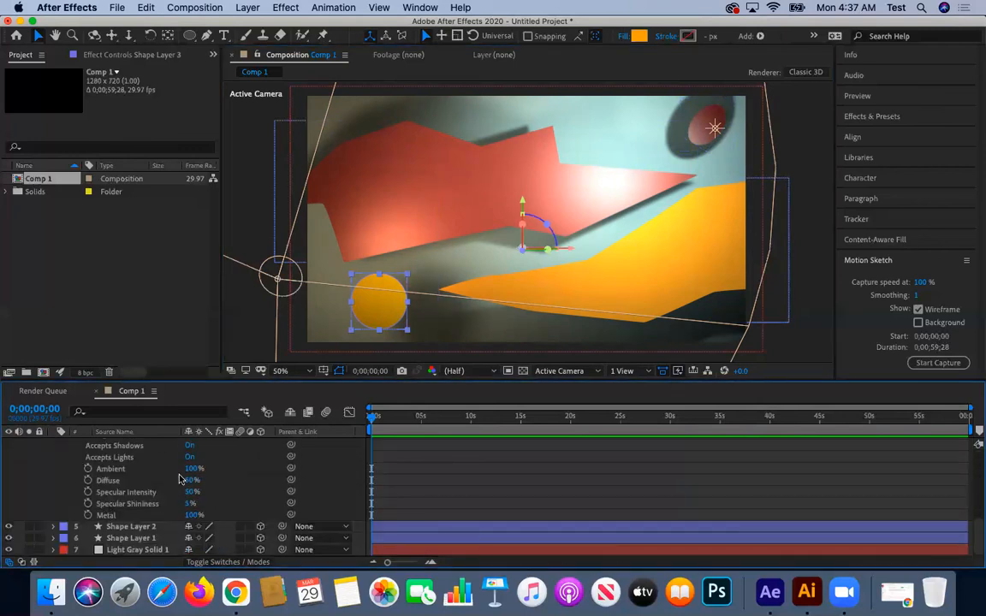
left_click_drag(188, 494, 234, 492)
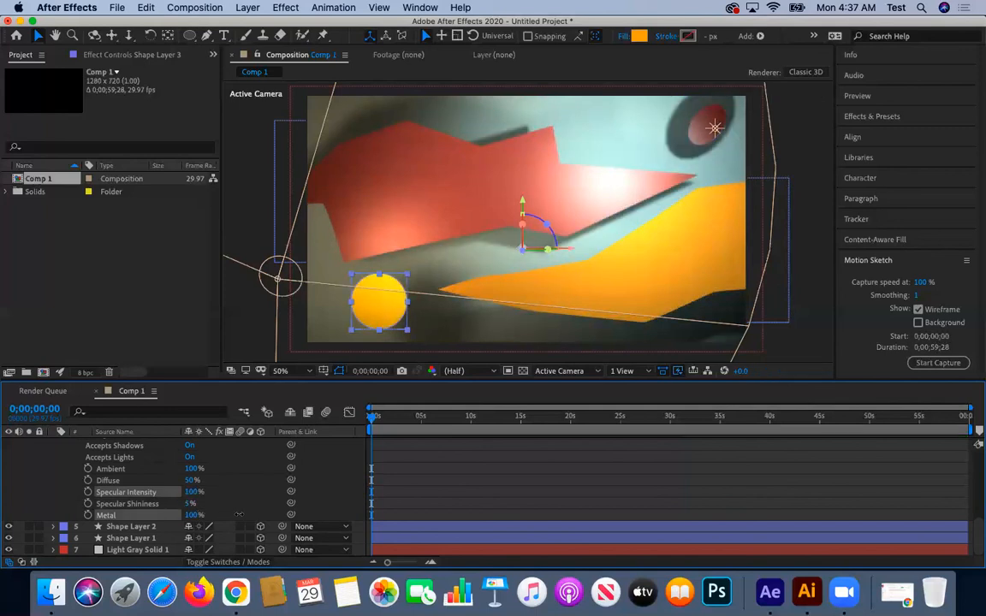
left_click_drag(182, 514, 165, 512)
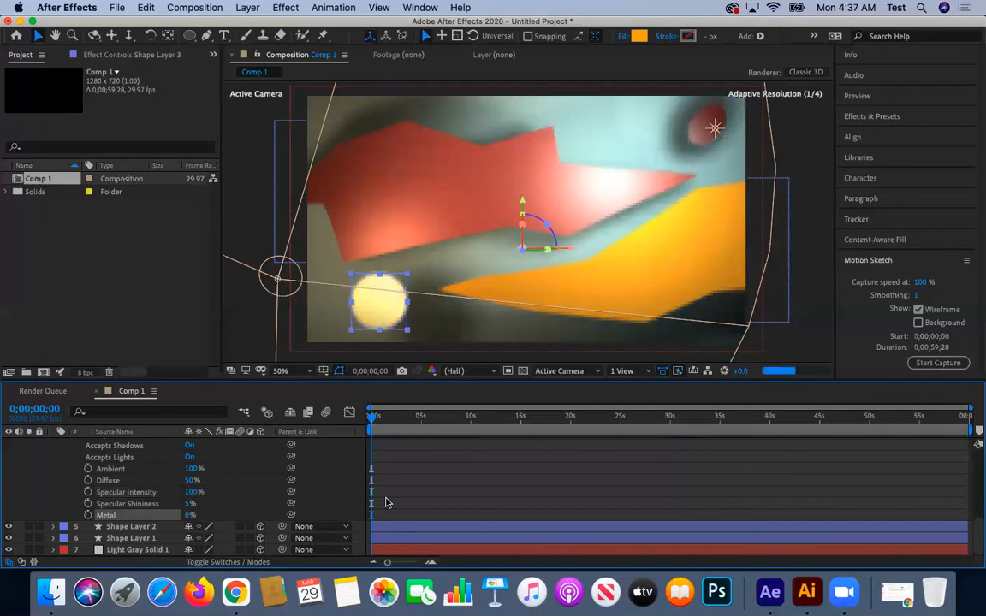
left_click(43, 458)
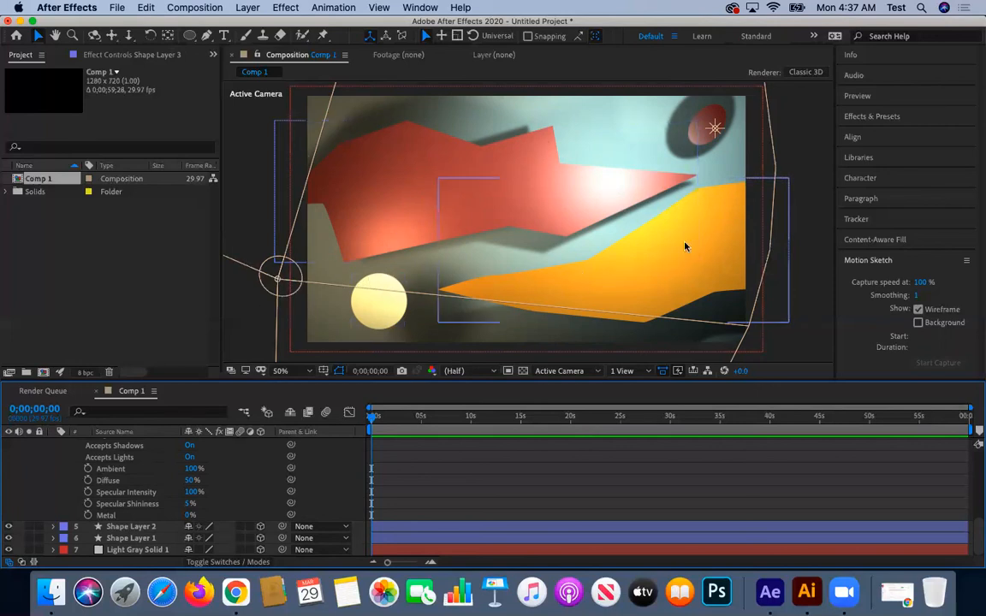
Collapse the yellow circle layer's properties and move Shape Layer 2, the orange shape, directly above Shape Layer 4 in the layer stack
scroll(62, 497, "up", 10)
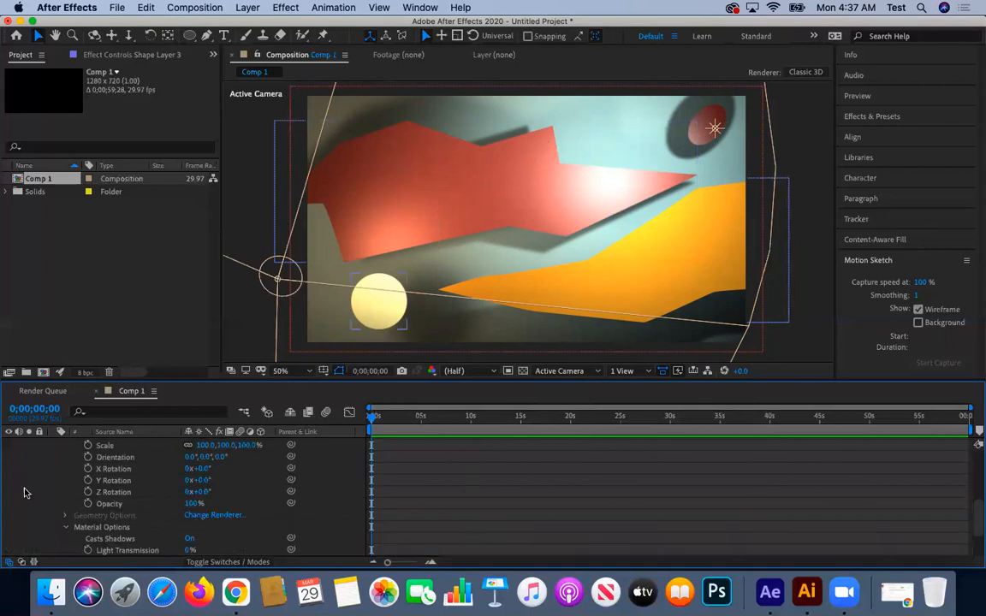
left_click(52, 480)
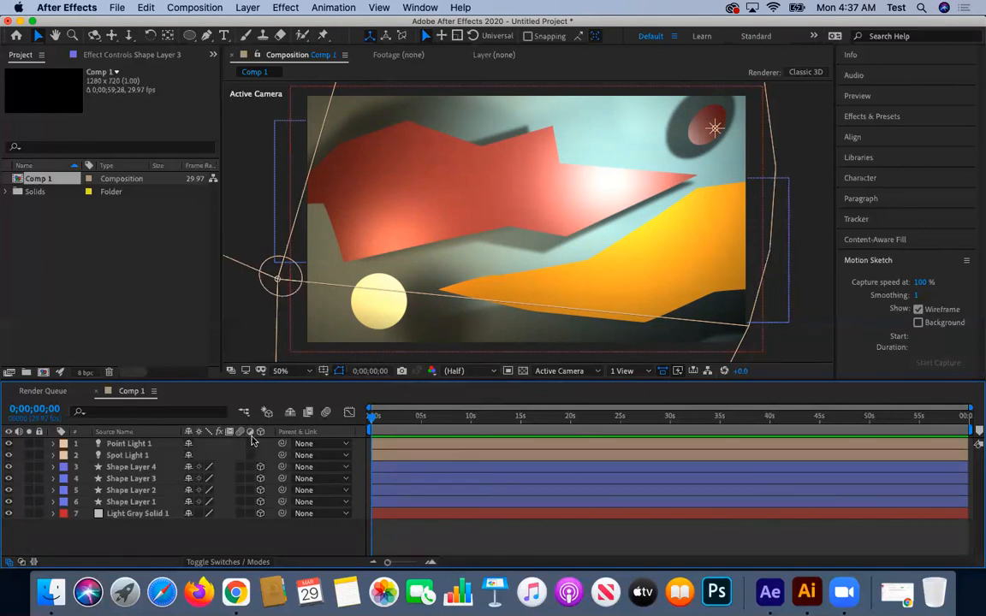
left_click(135, 445)
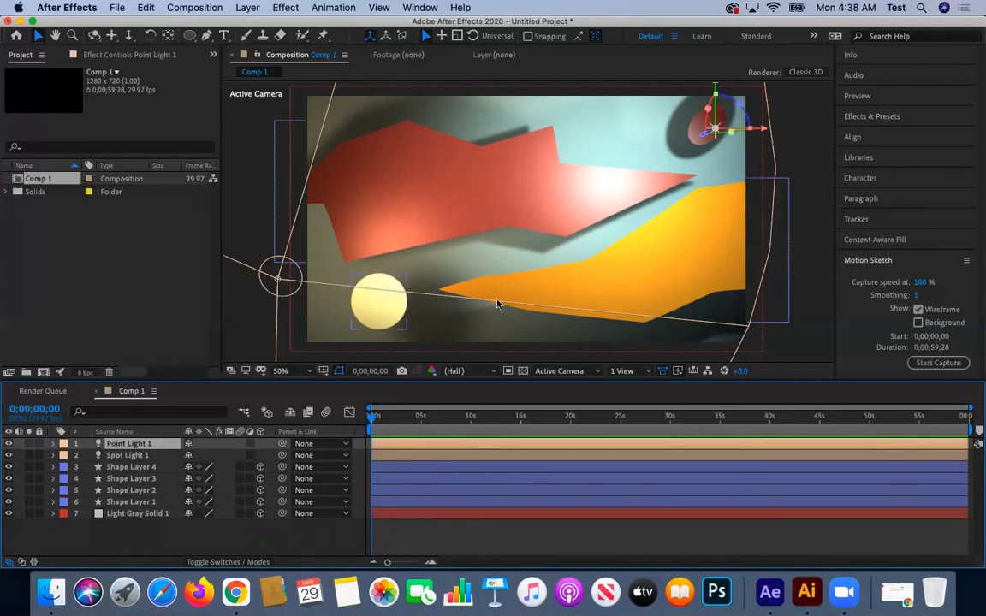
left_click(612, 306)
left_click_drag(134, 490, 133, 462)
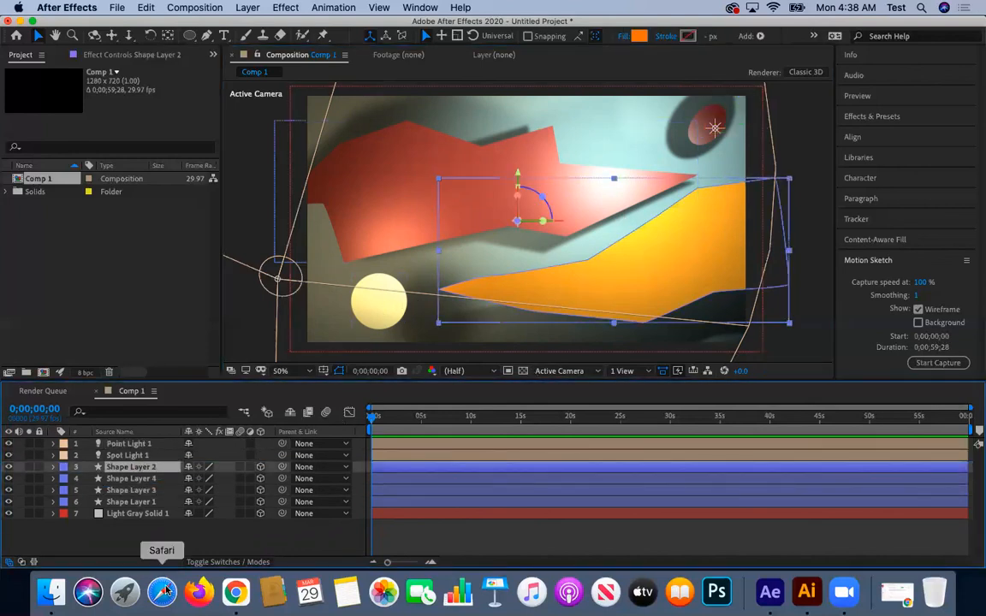
Try Point Light 1 as an adjustment light beneath Shape Layer 2, and restore its normal lighting with the shape back below it
left_click(119, 445)
left_click_drag(121, 450, 124, 471)
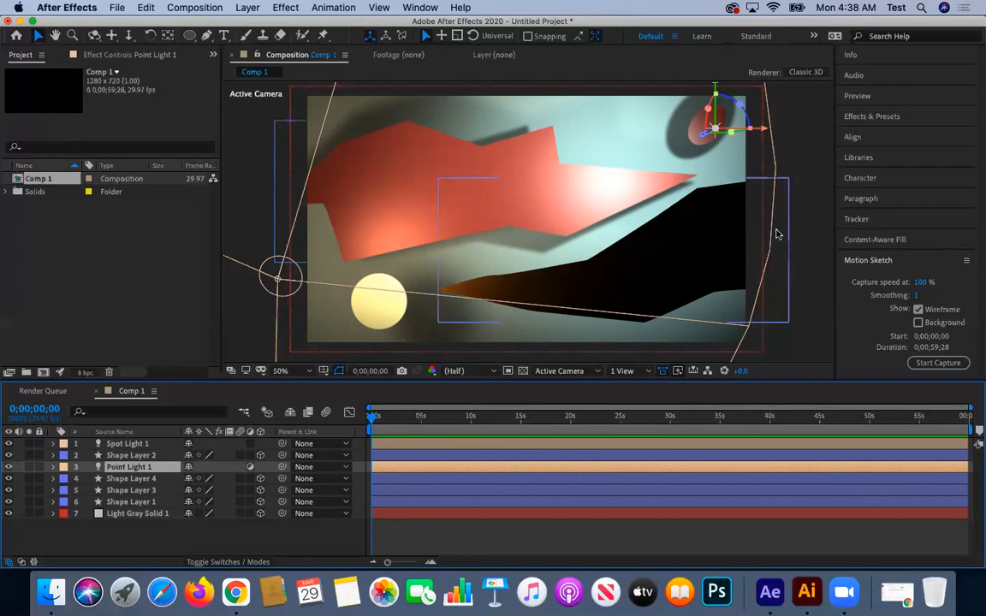
left_click(250, 466)
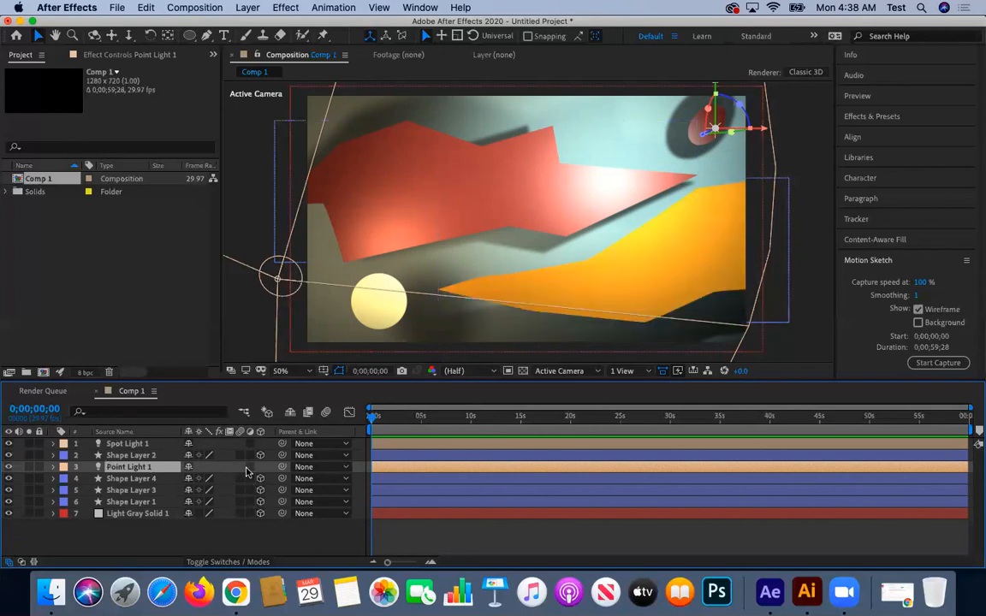
left_click_drag(130, 455, 144, 475)
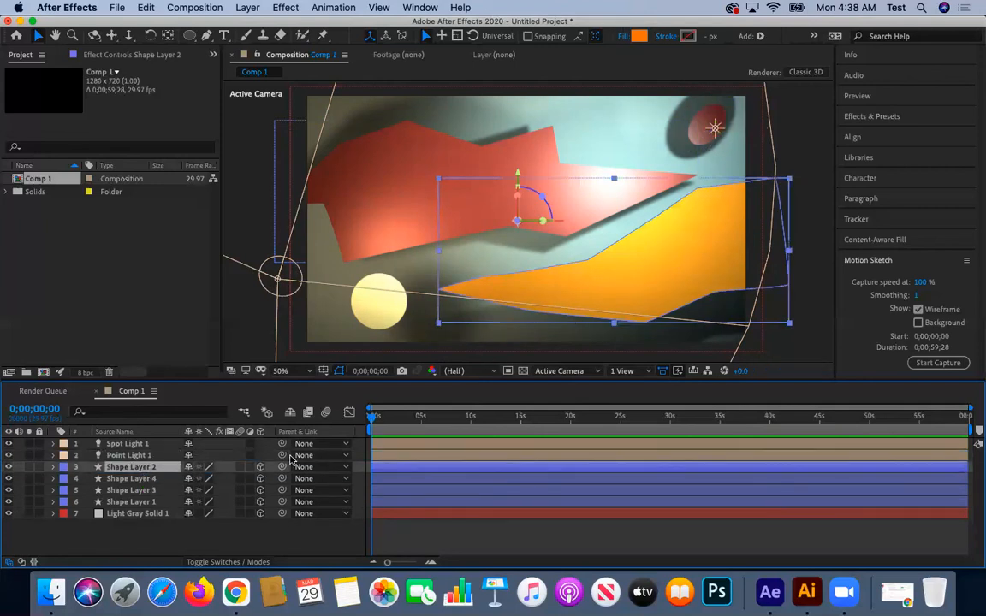
Try excluding Shape Layer 4 from Point Light 1 by stacking it above the adjustment-enabled light, and restore the light above the shape
left_click(154, 480)
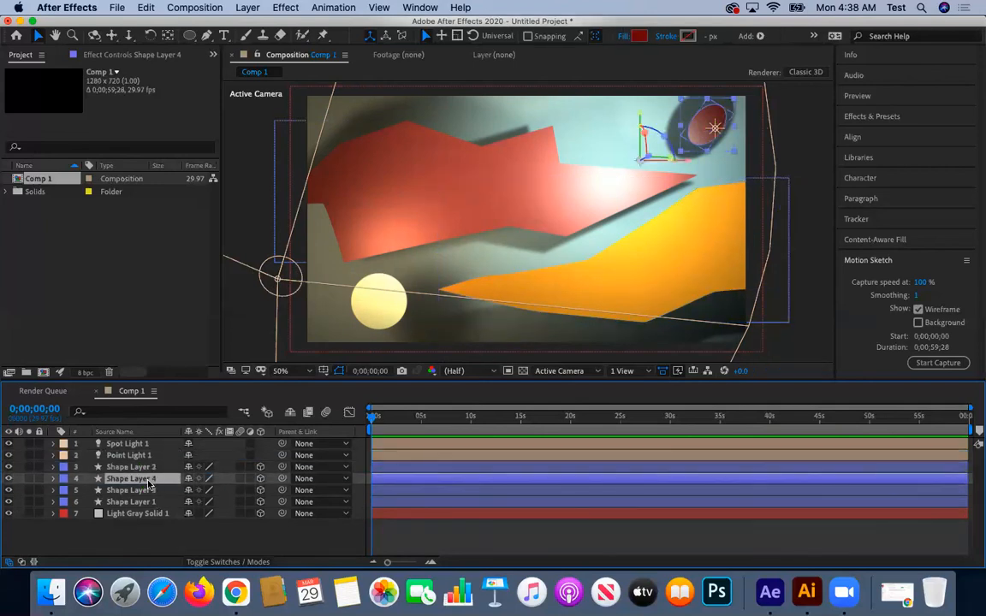
mouse_move(147, 477)
left_mouse_down()
mouse_move(137, 455)
mouse_move(147, 481)
mouse_move(137, 471)
left_mouse_up()
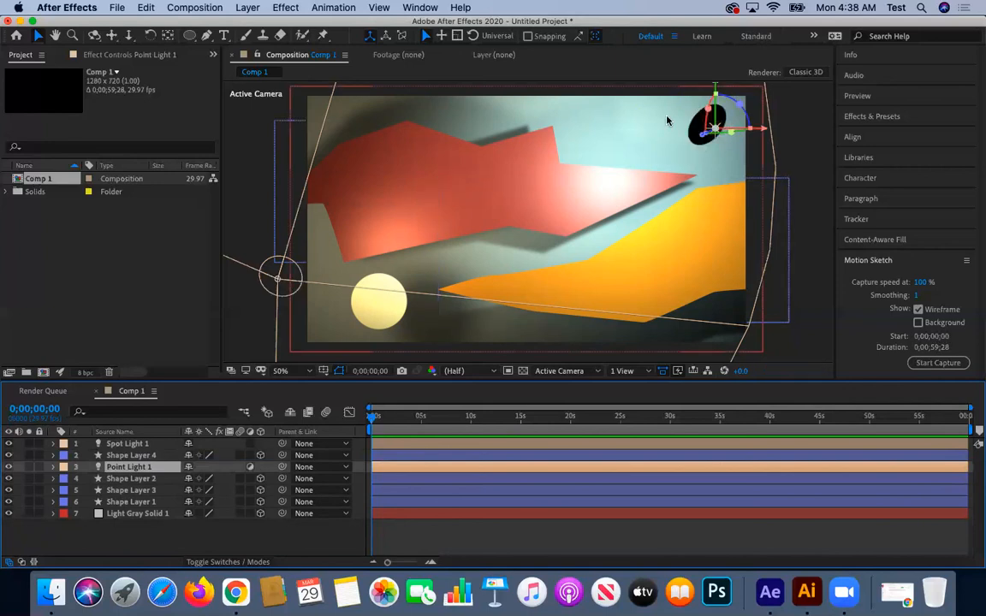
left_click(717, 111)
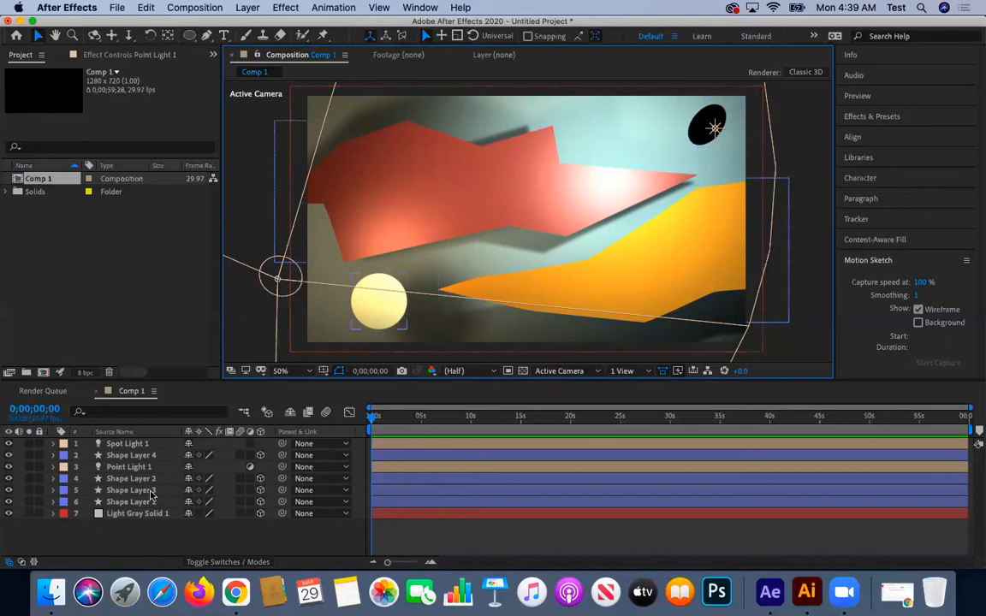
left_click(250, 468)
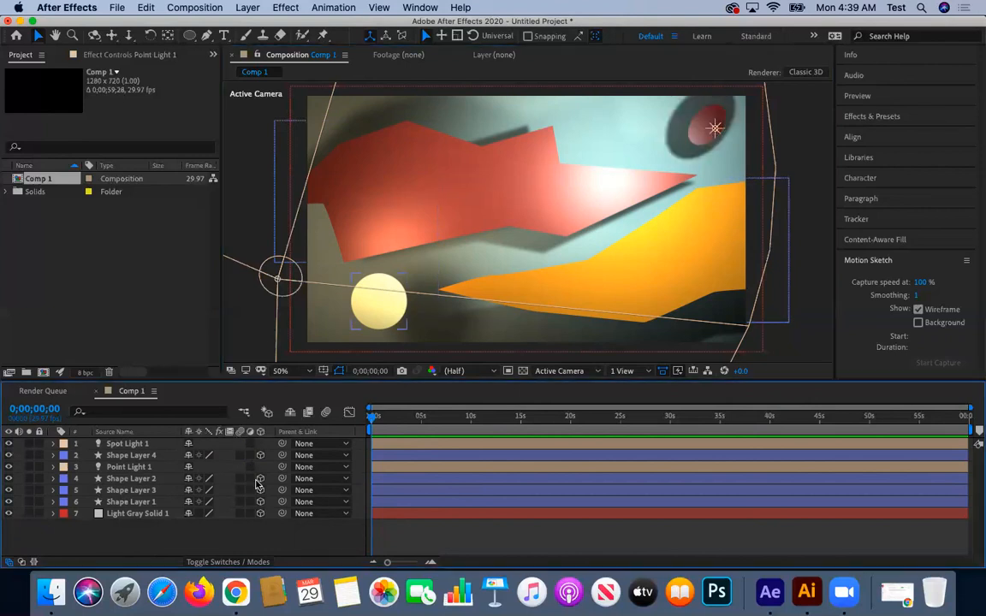
left_click_drag(128, 467, 120, 455)
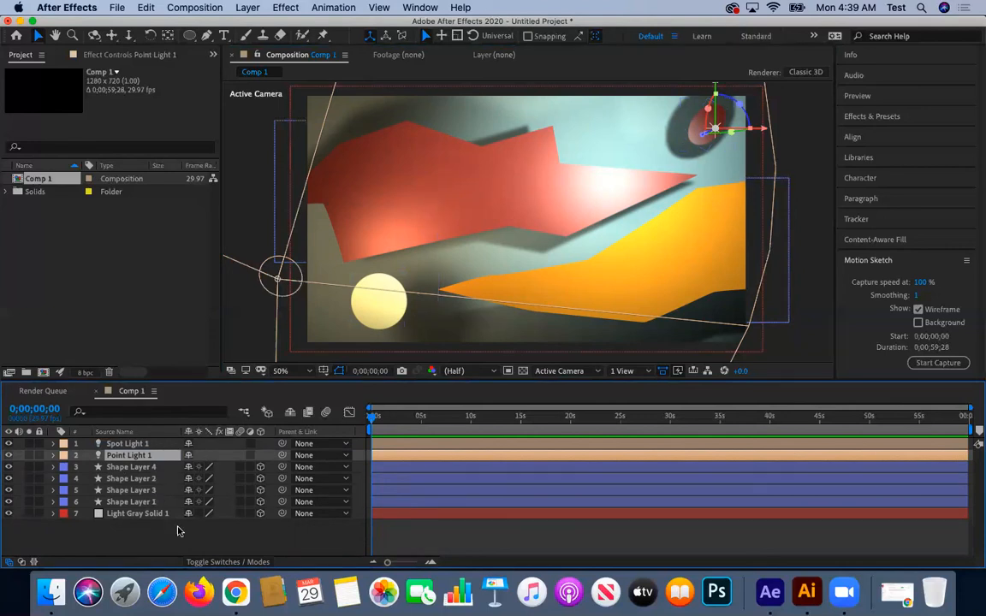
Switch the composition to Custom View 3 to examine the layers' depth and the light placement, with all layers deselected
left_click(130, 467)
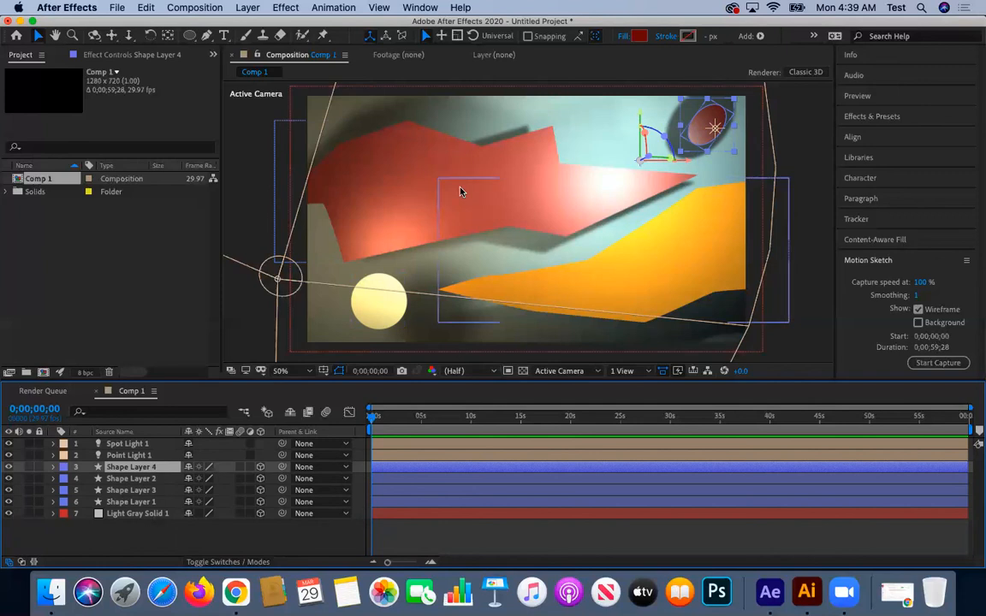
left_click(620, 370)
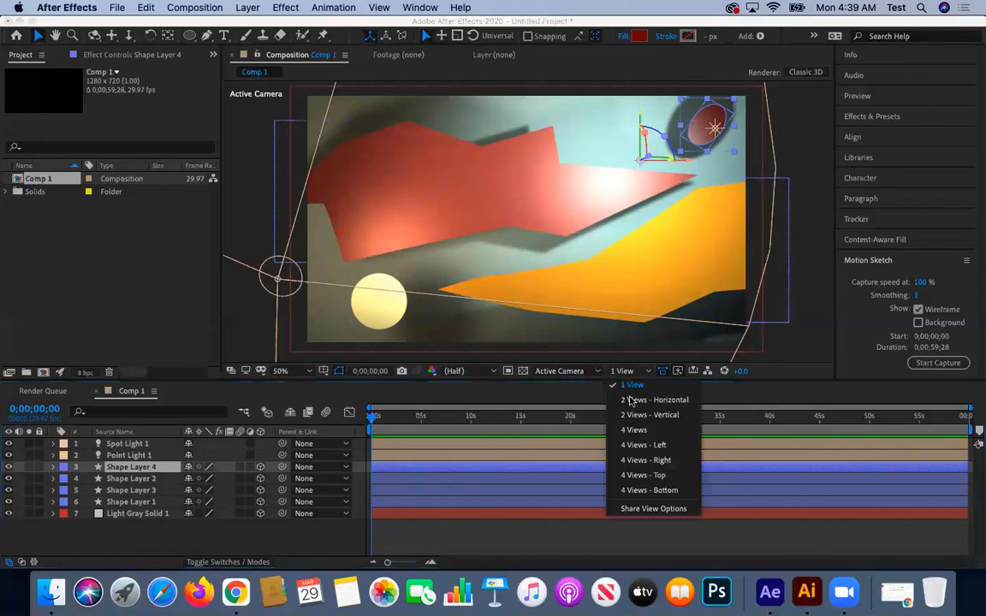
left_click(577, 372)
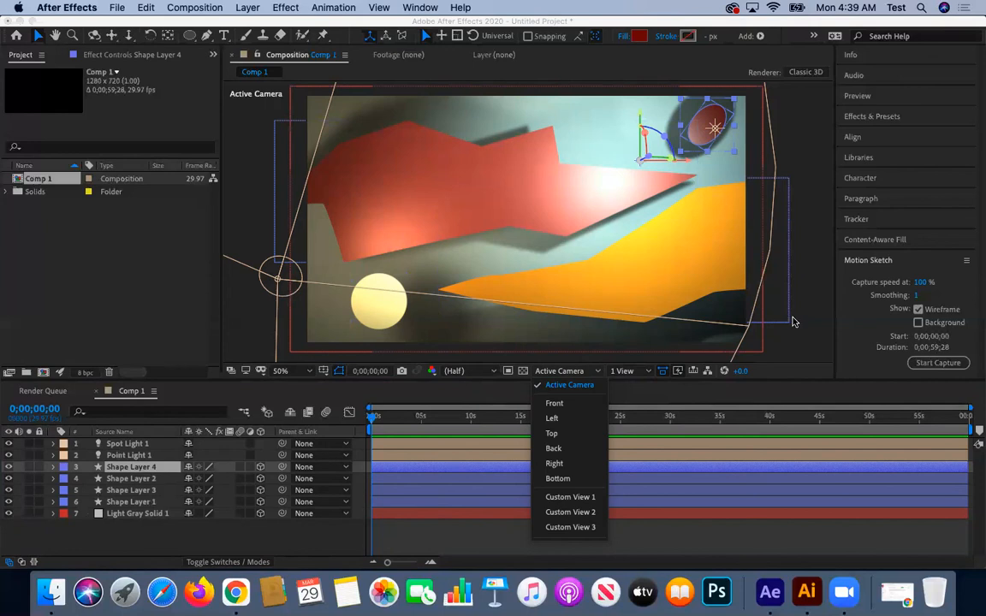
left_click(567, 528)
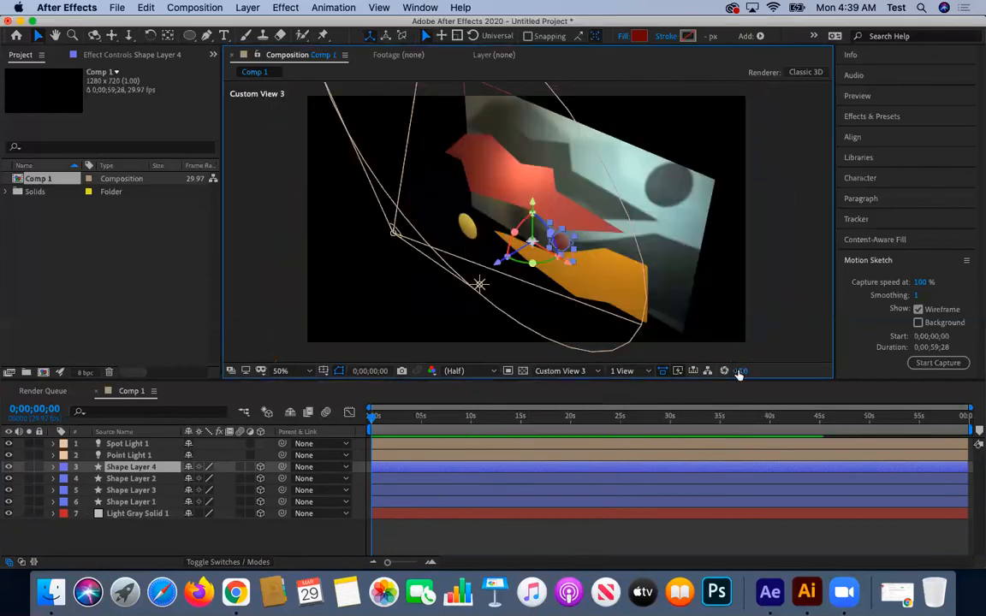
left_click(768, 217)
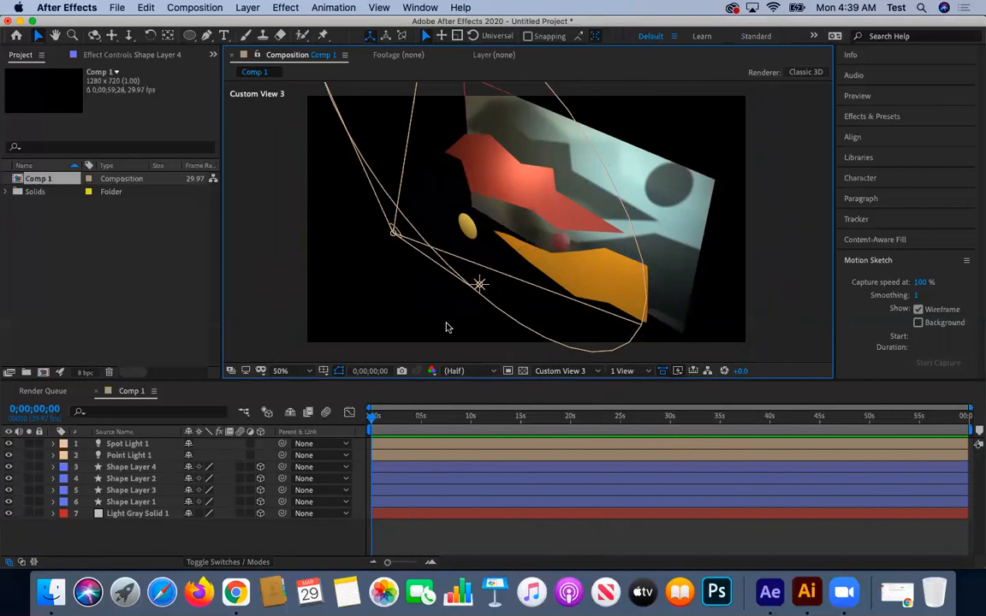